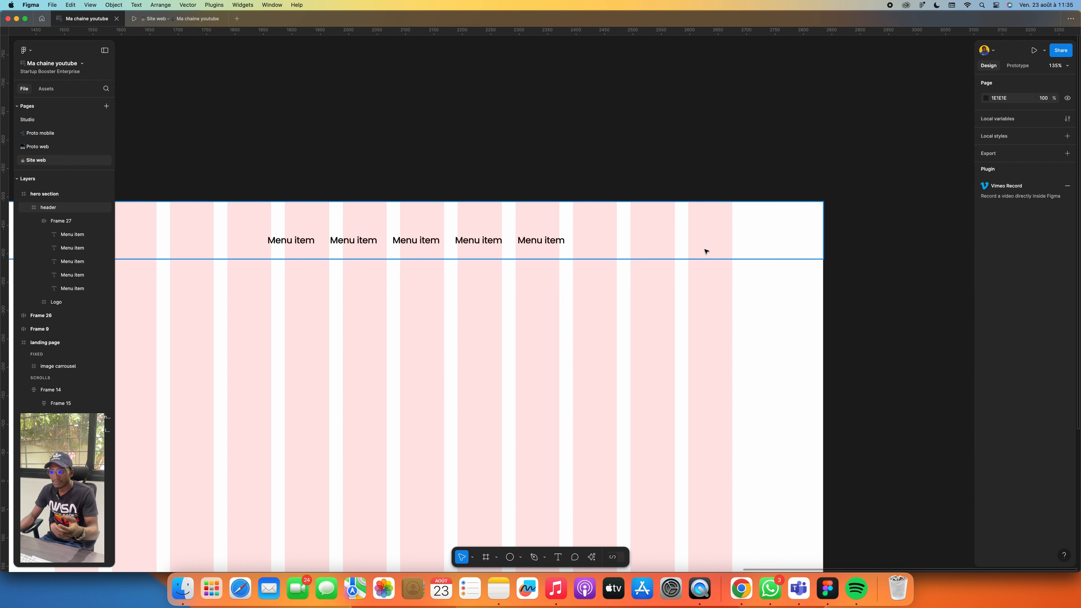
Search for "tiktok" in the Iconify plugin and place the rounded-square outline TikTok icon in the header after the menu items.
scroll(706, 252, down, 3)
scroll(683, 249, up, 1)
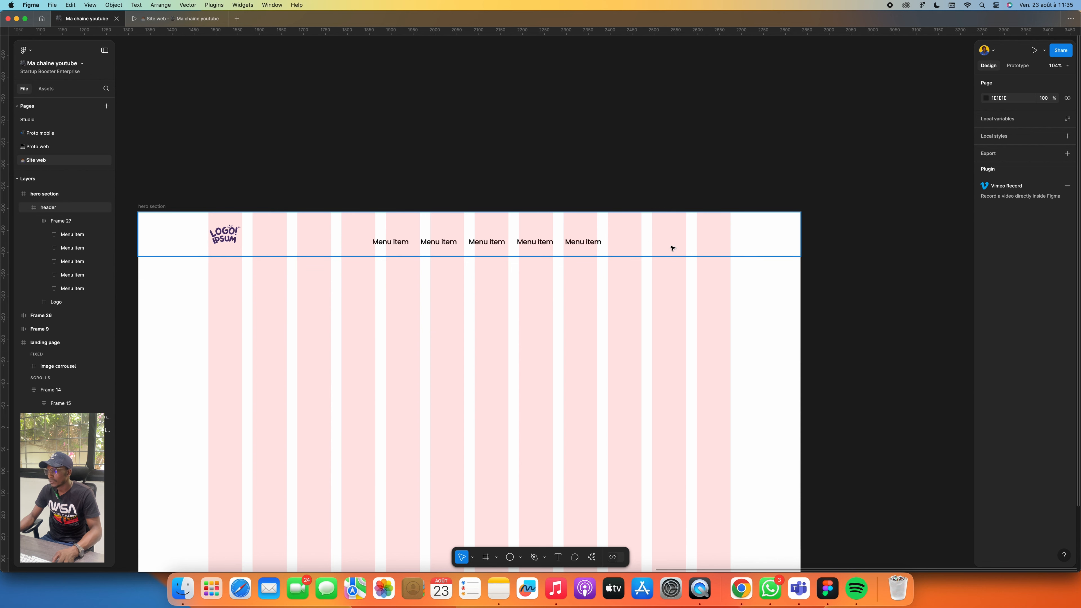
scroll(654, 164, up, 2)
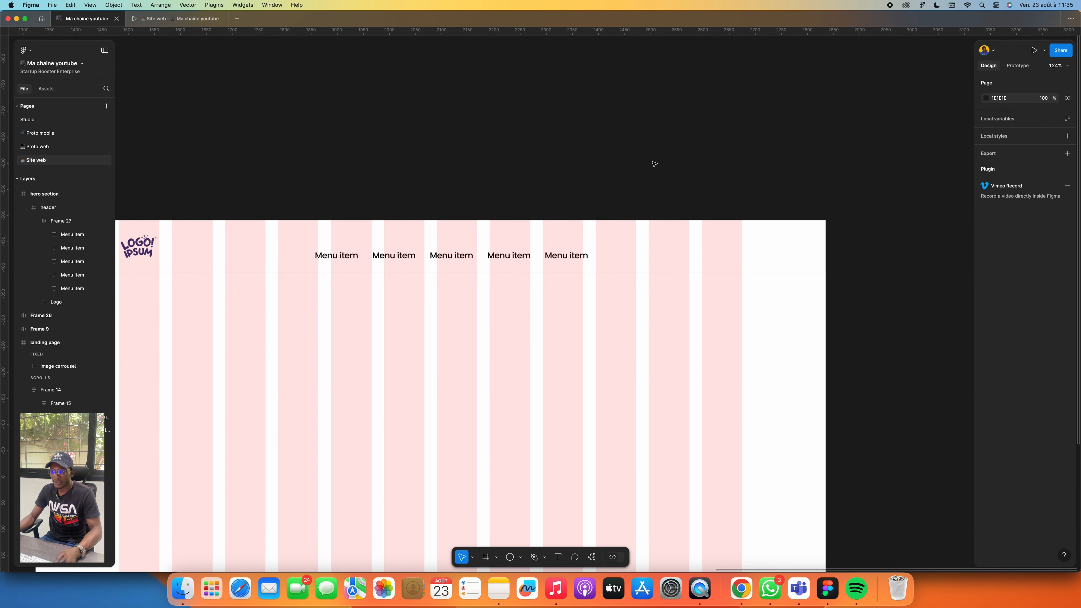
right_click(605, 145)
mouse_move(645, 214)
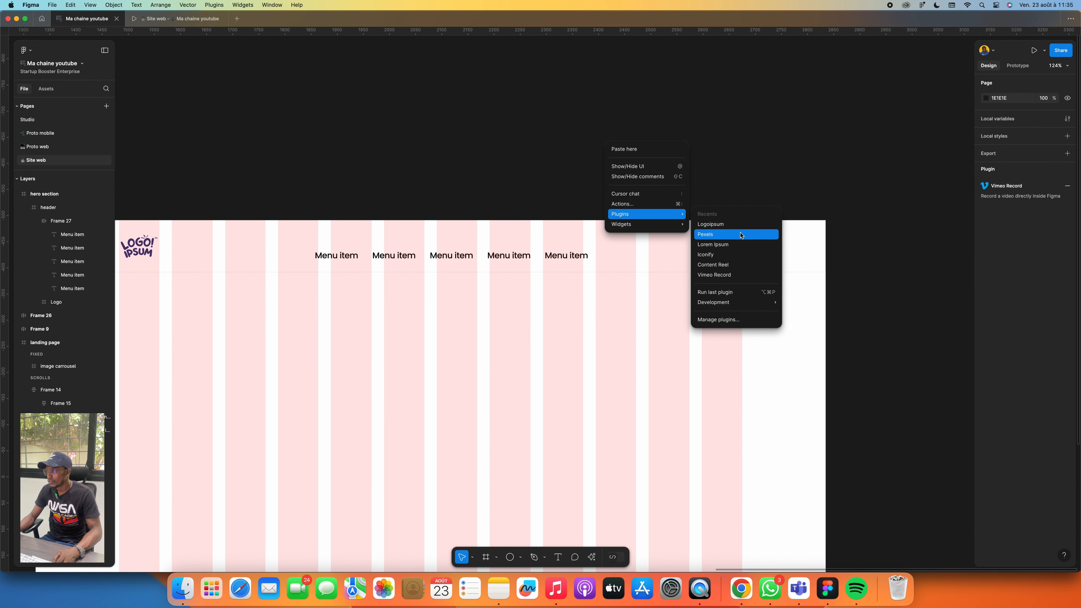
click(722, 320)
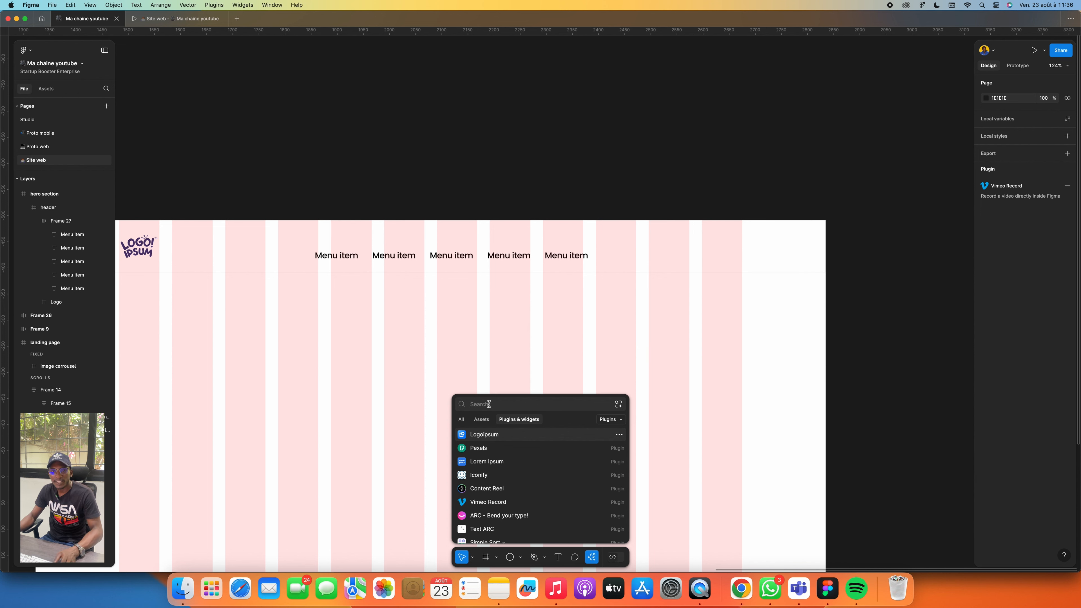
click(486, 475)
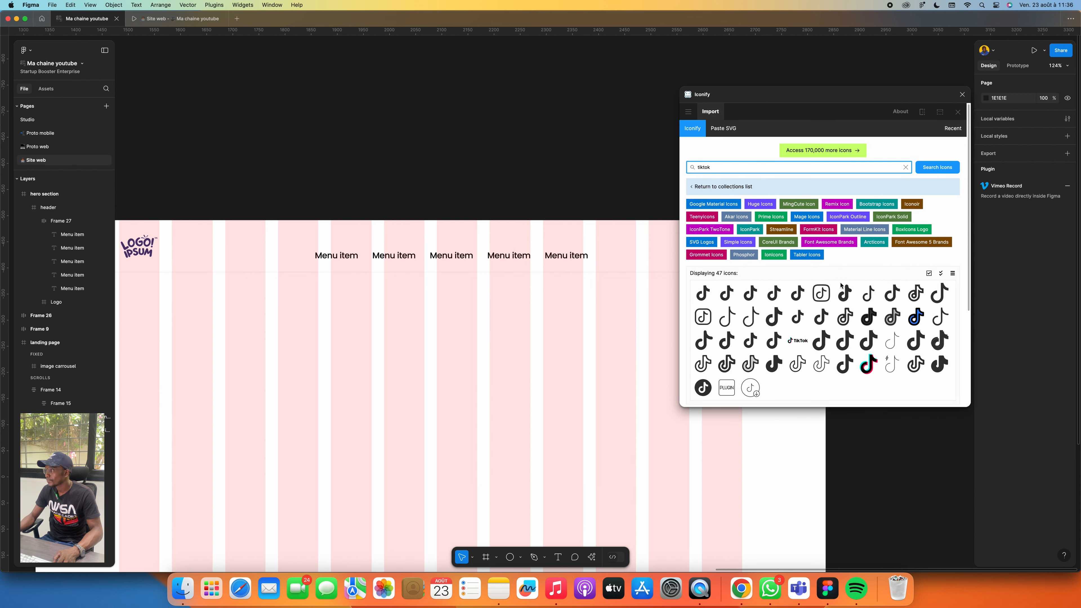
drag(823, 293, 647, 249)
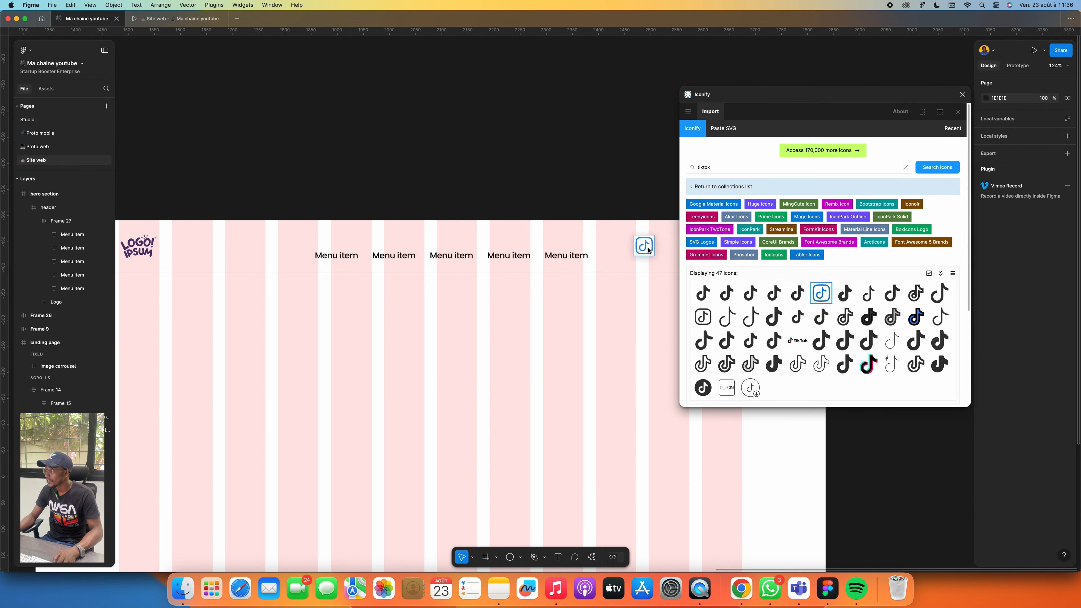
Search Iconify for "instagram" and place the outline Iconoir Instagram icon in the header between the last menu item and the TikTok icon.
click(705, 166)
key(super+a)
text(i)
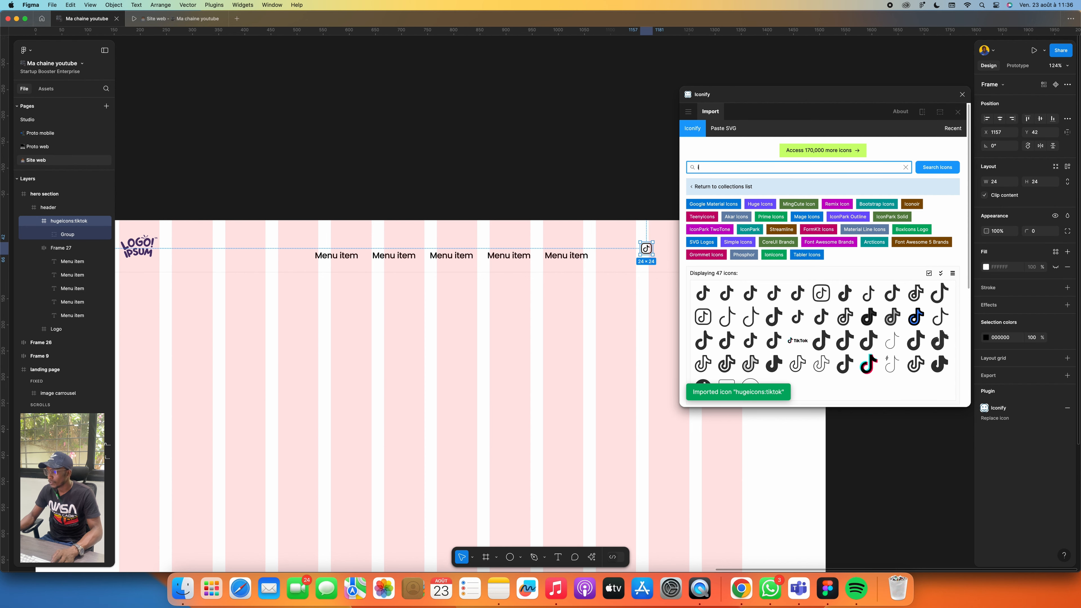
text(nstagram)
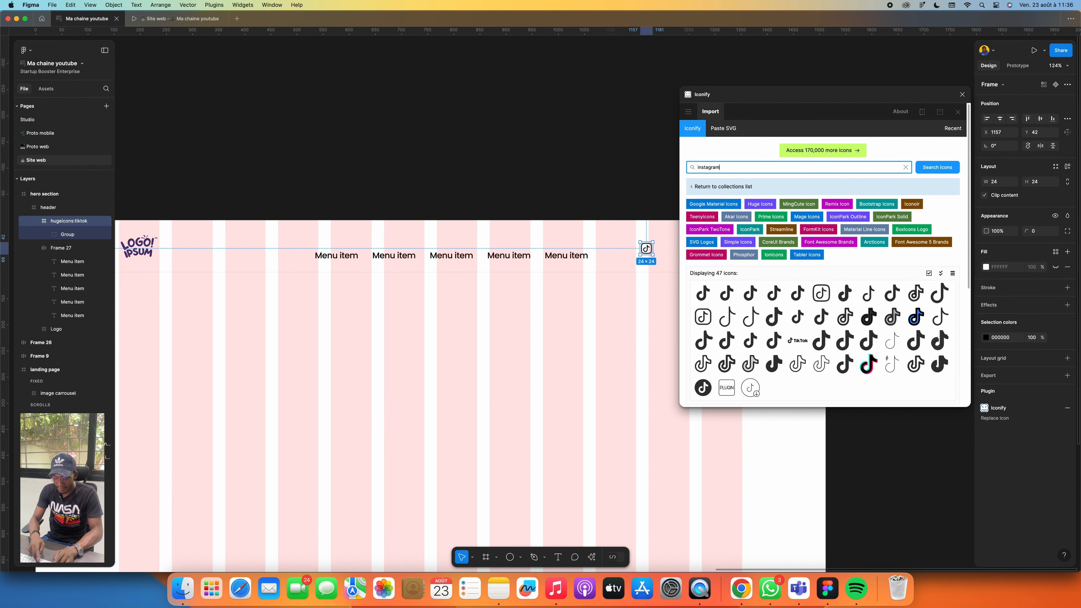
key(Return)
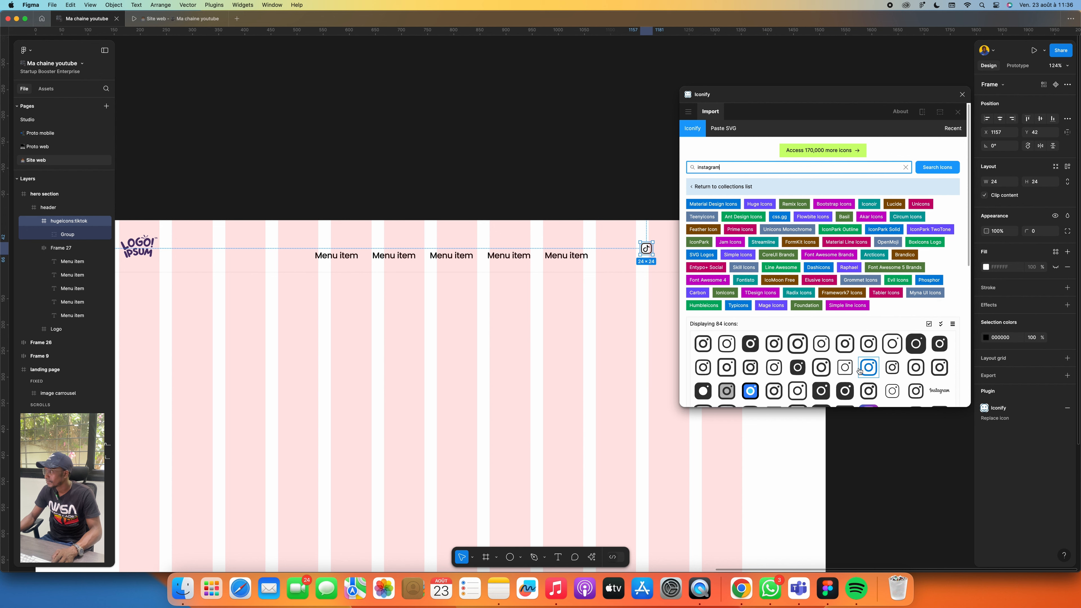
drag(824, 347, 617, 252)
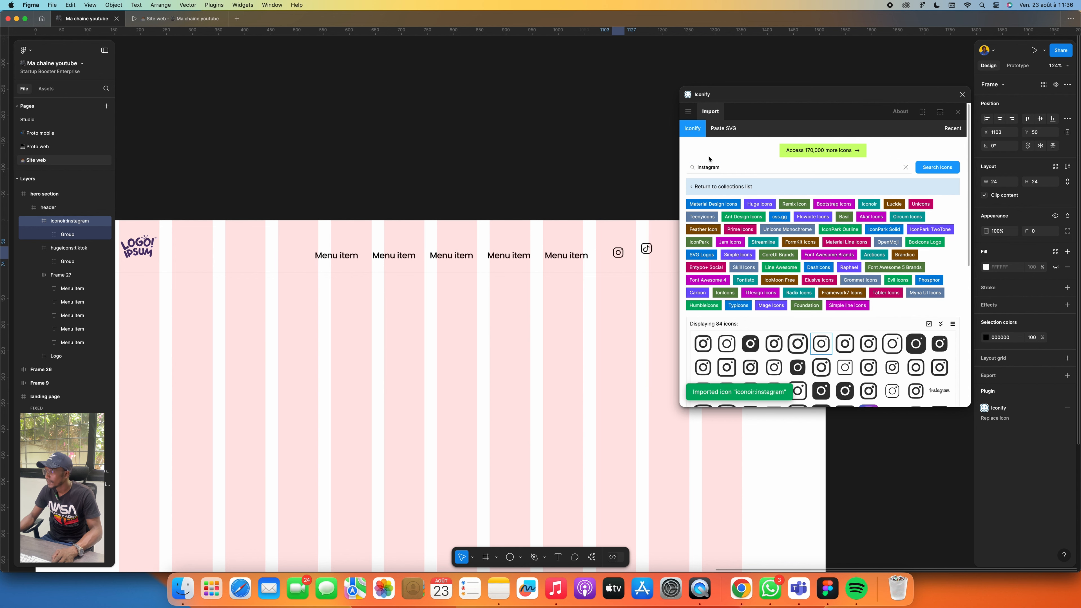
Search Iconify for "facebook", browse more results, and place the rounded-square outline Facebook icon in the header near the TikTok icon.
double_click(710, 167)
text(f)
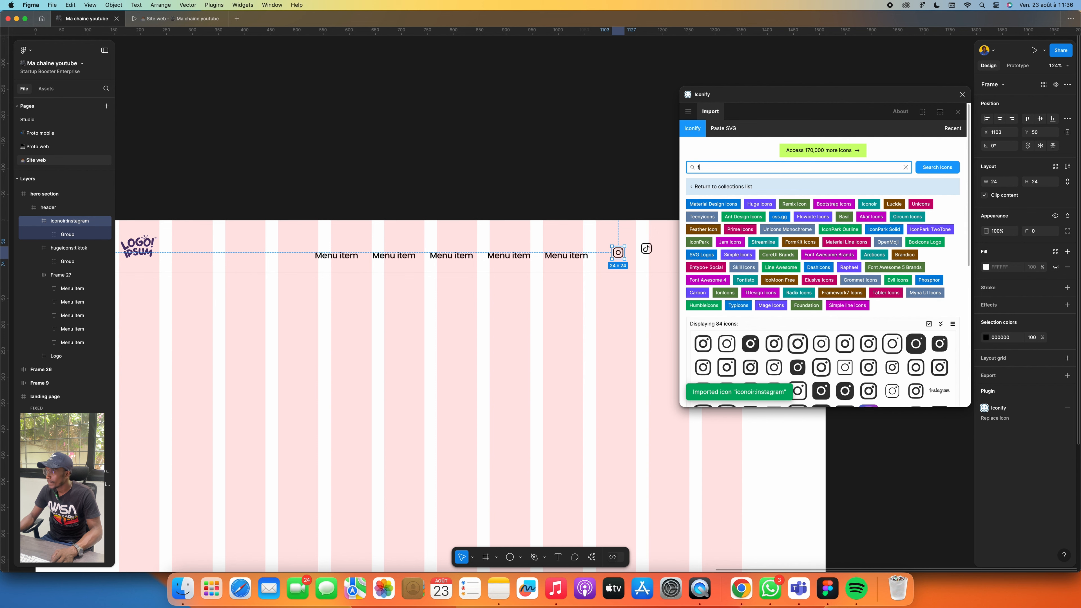
text(acebook)
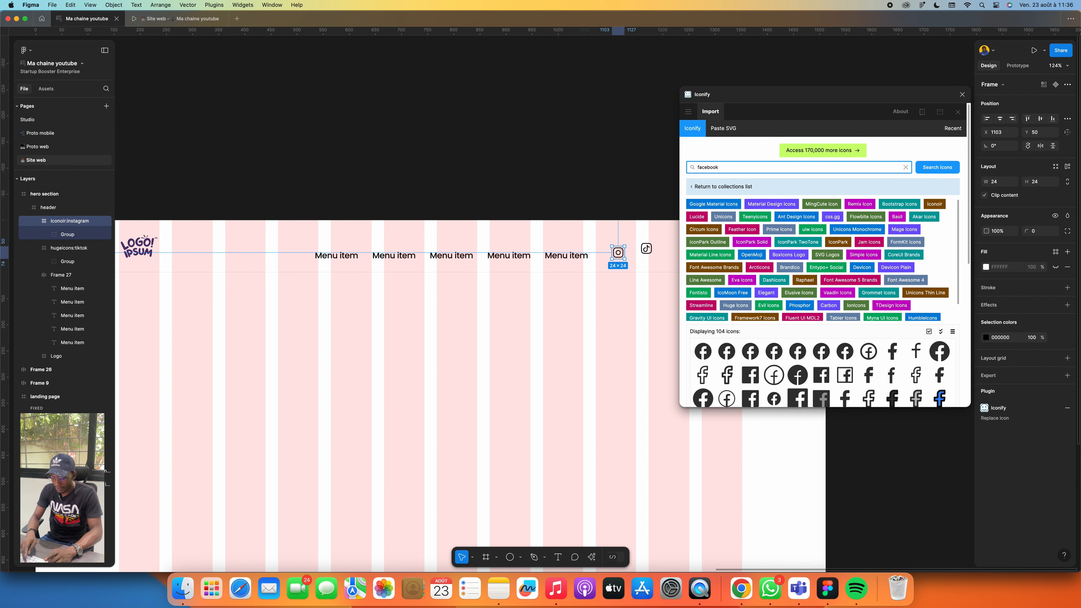
scroll(835, 384, down, 3)
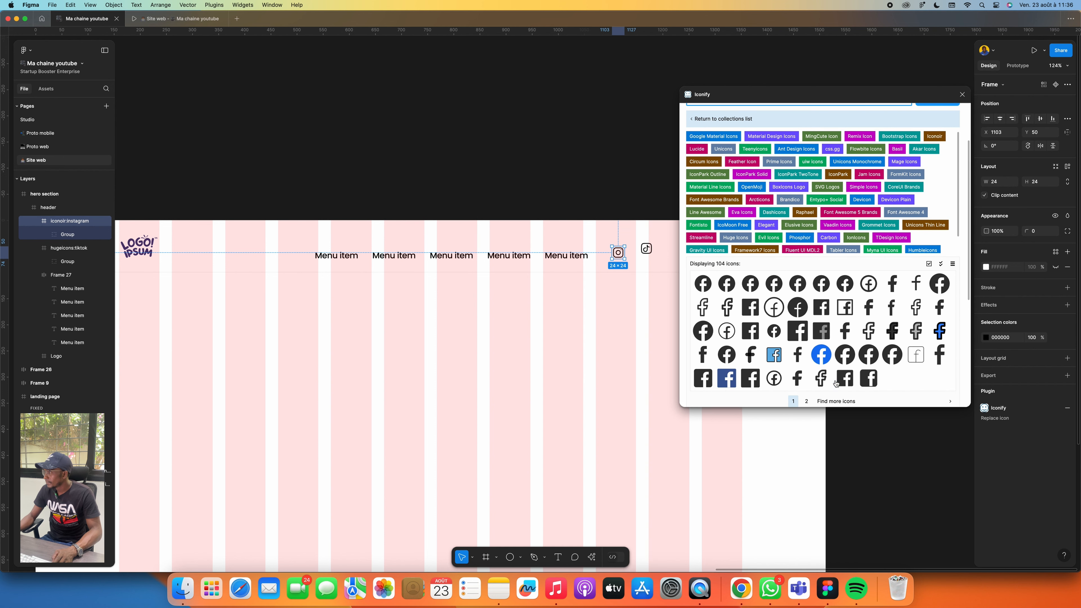
click(836, 401)
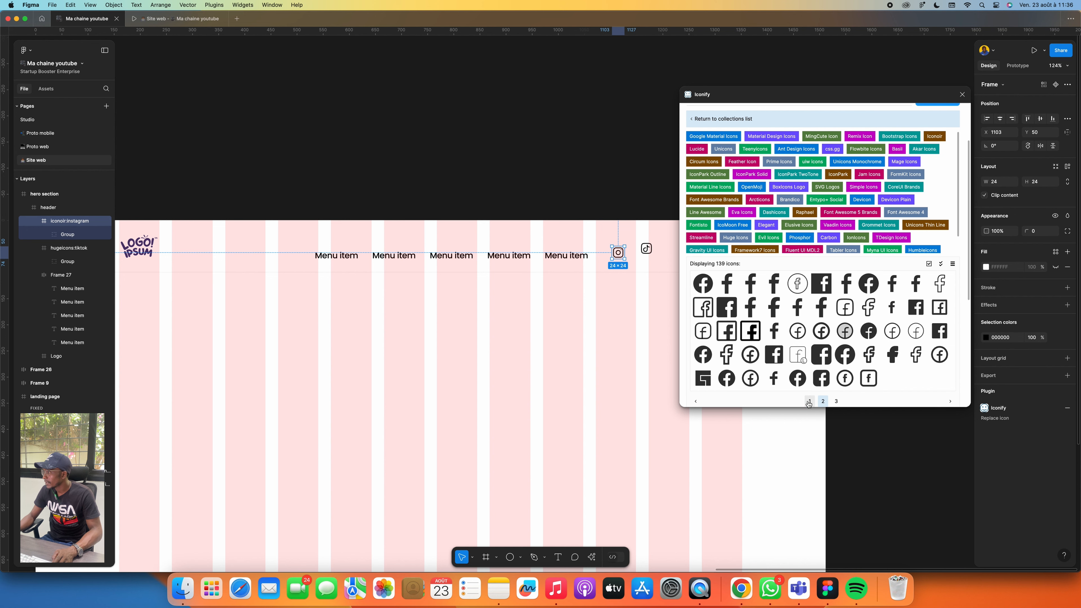
drag(703, 330, 644, 263)
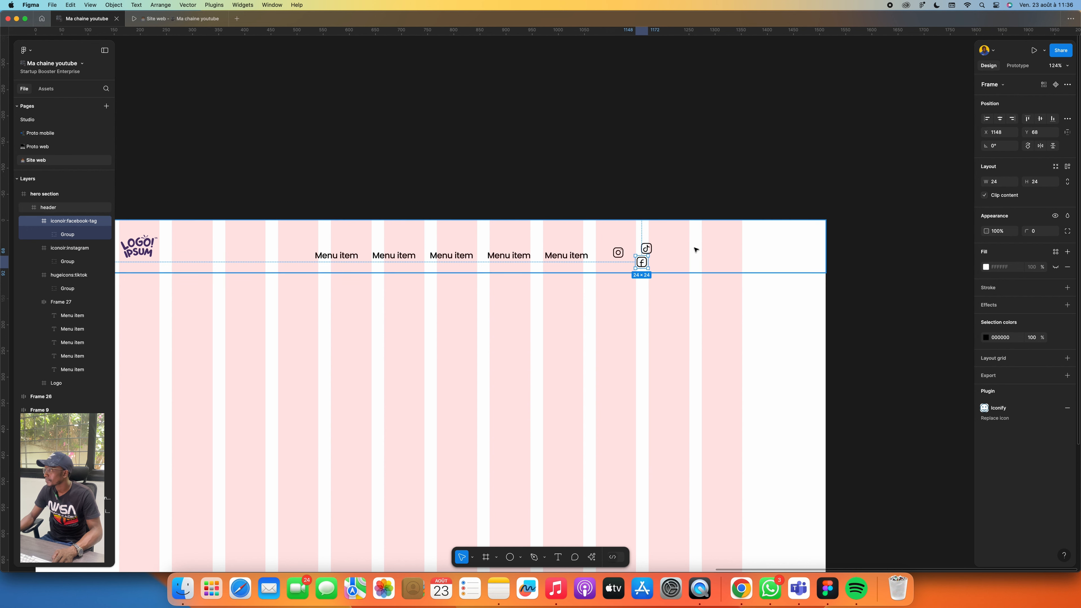
Move the Facebook icon to the far side of the TikTok icon and wrap the three social icons in a horizontal auto layout.
scroll(696, 250, up, 5)
click(542, 258)
click(586, 278)
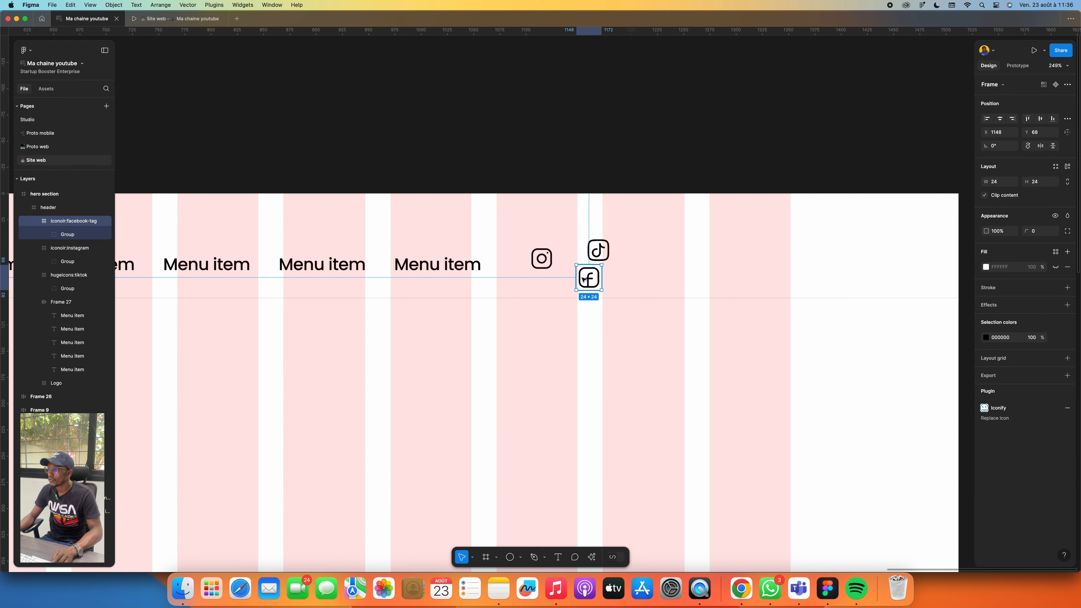
drag(586, 278, 662, 255)
shift+click(598, 250)
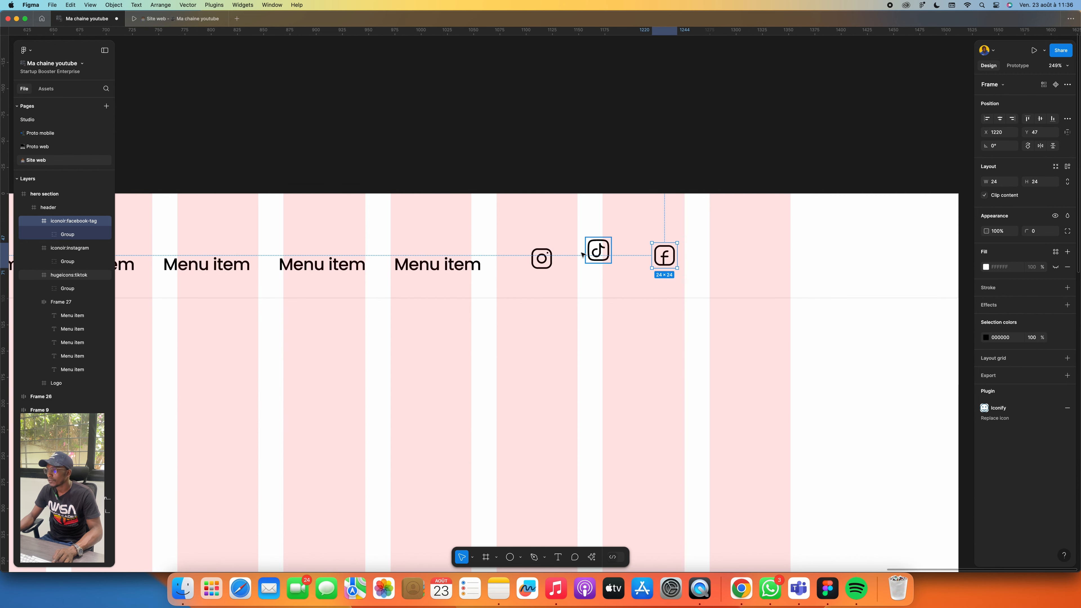
shift+click(545, 261)
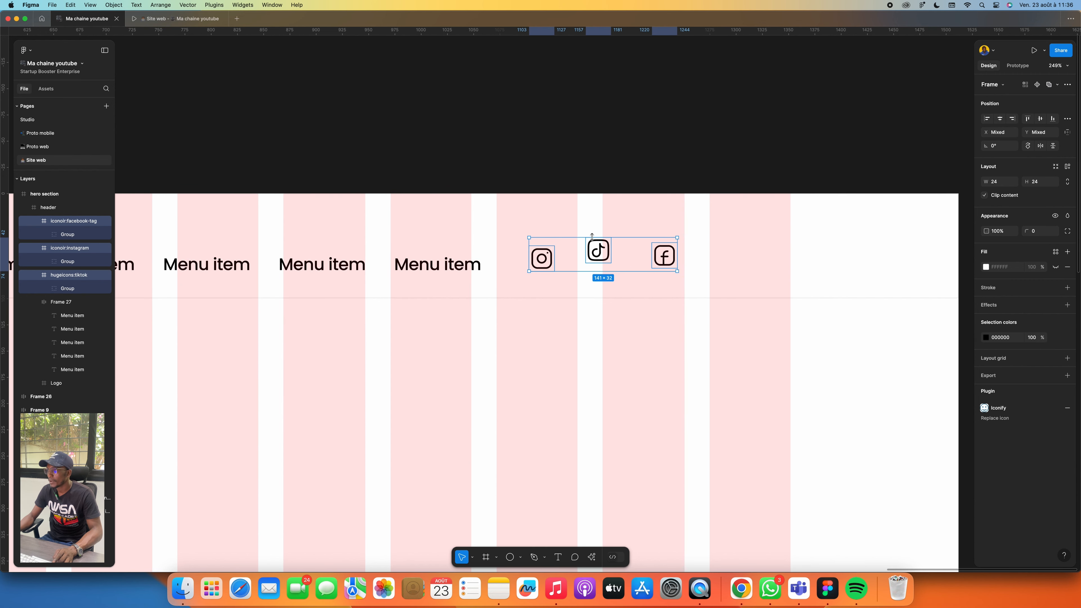
key(shift+a)
Set the horizontal gap between the icons in the social icon auto layout to 12.
scroll(581, 262, up, 4)
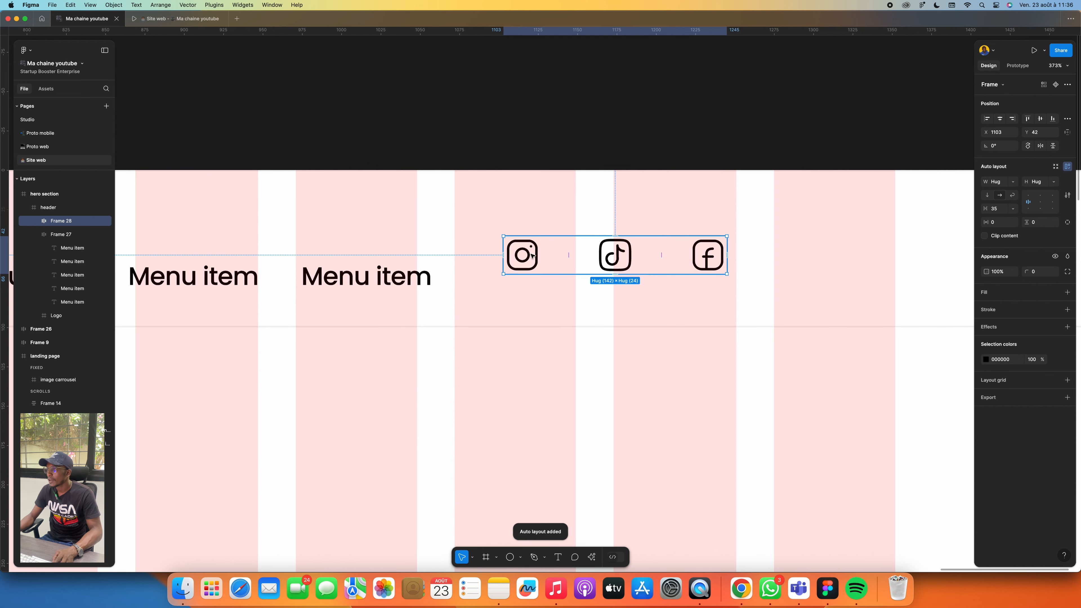
double_click(532, 255)
key(Tab)
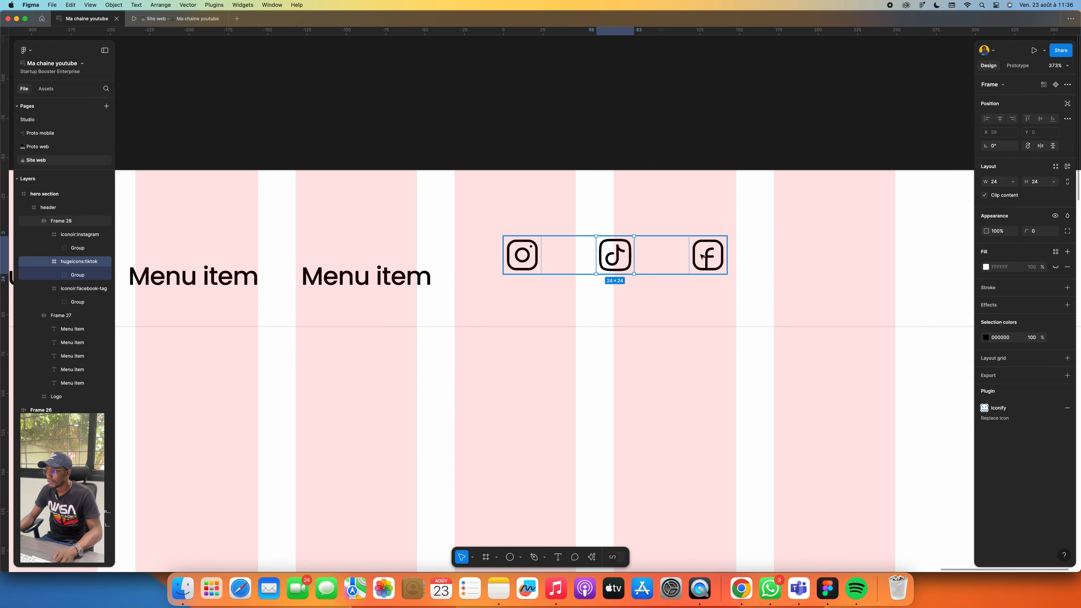
key(Tab)
scroll(603, 272, down, 2)
key(Escape)
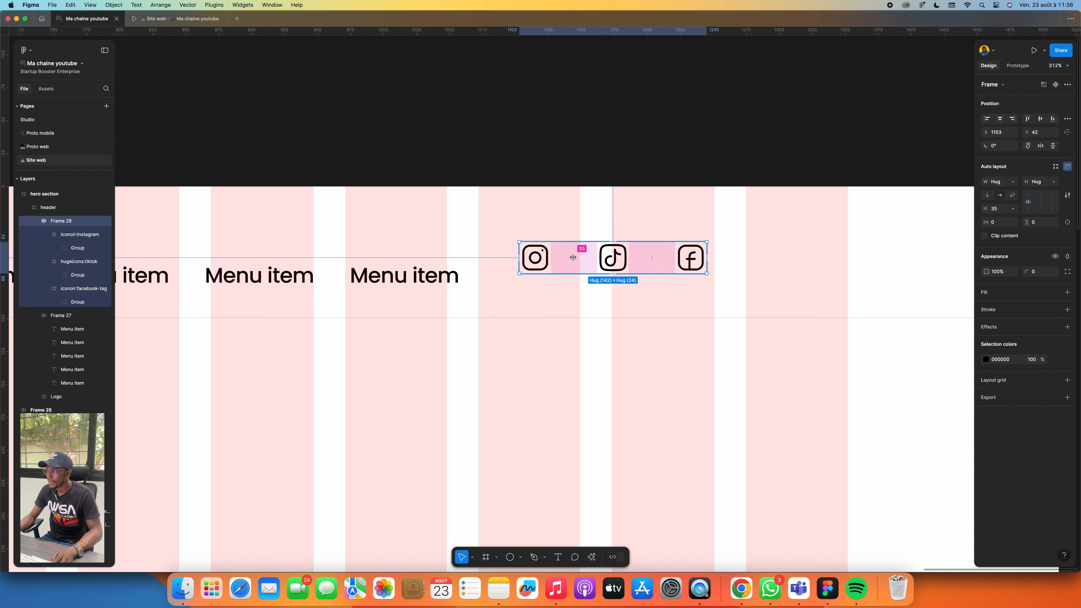
click(1001, 212)
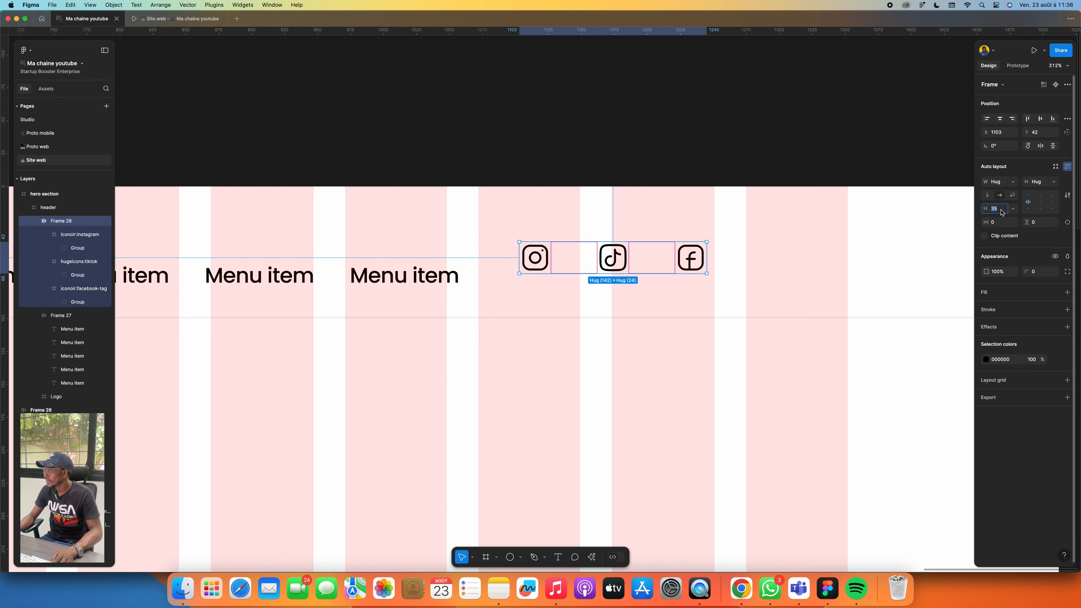
key(Return)
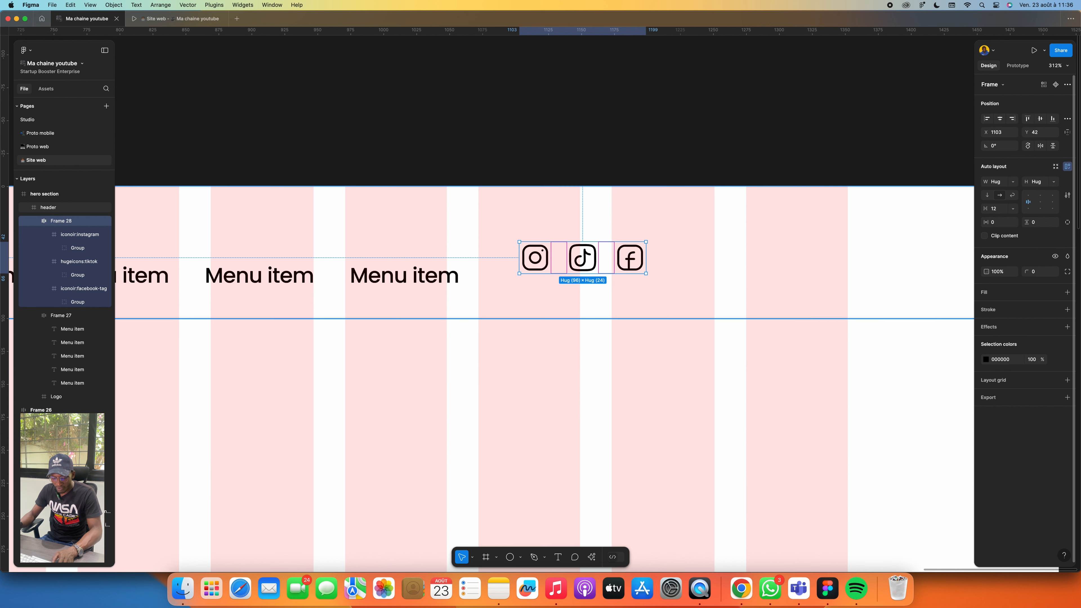
Recolour the social icons with the page's purple 7F5AFF and move the icon row away from the menu to X 1172, Y 49.
click(986, 359)
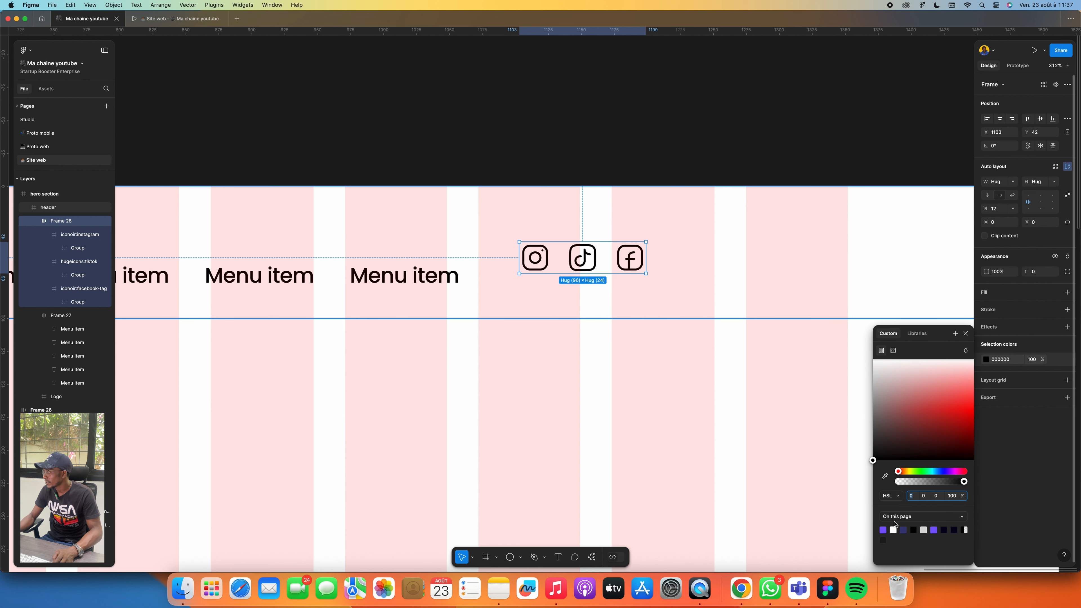
click(885, 529)
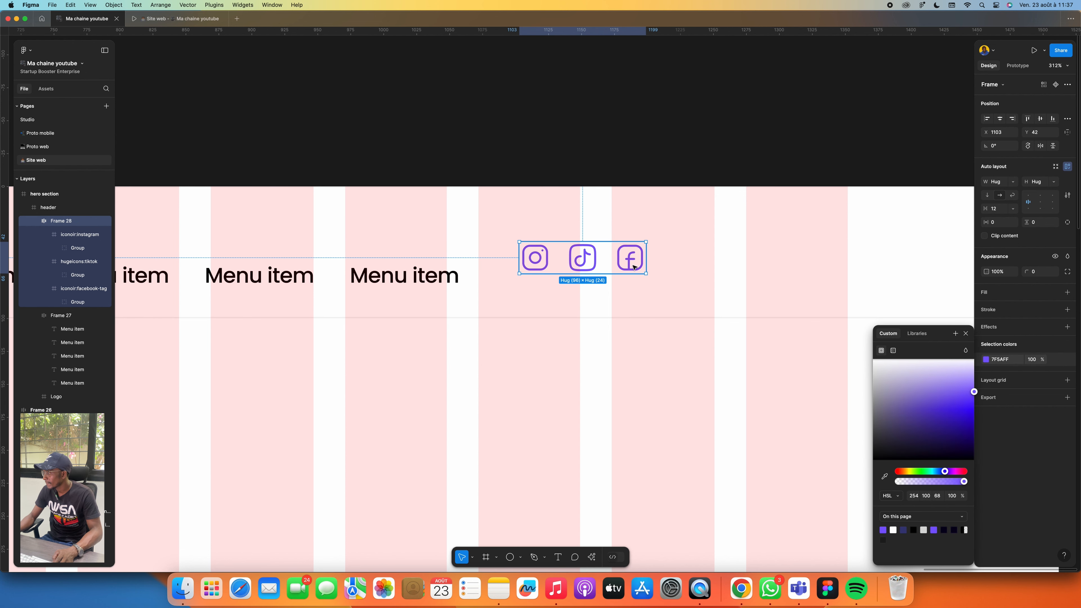
click(965, 335)
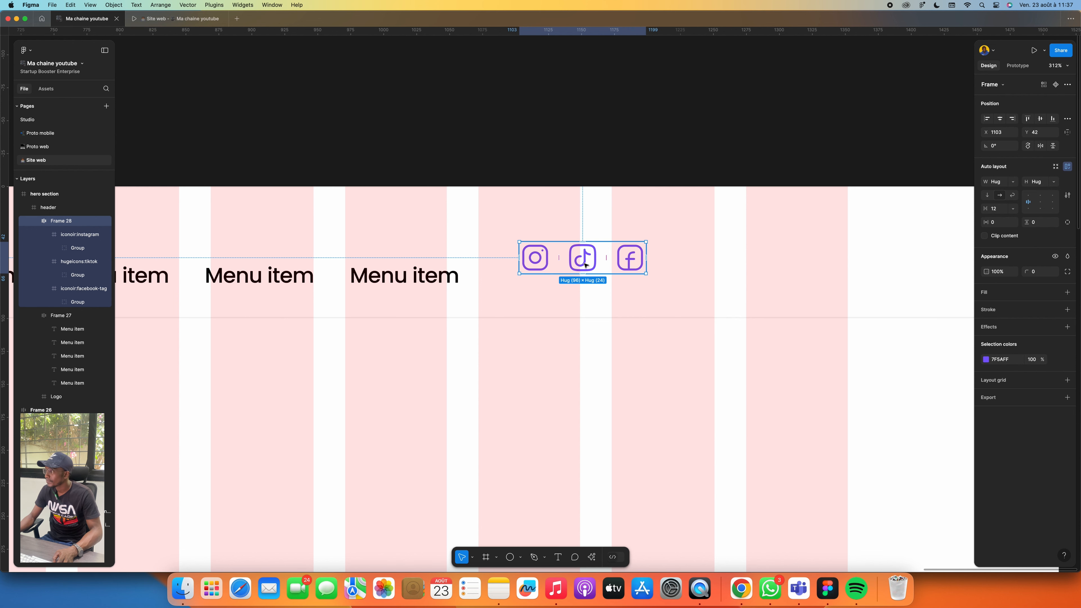
drag(585, 264, 671, 272)
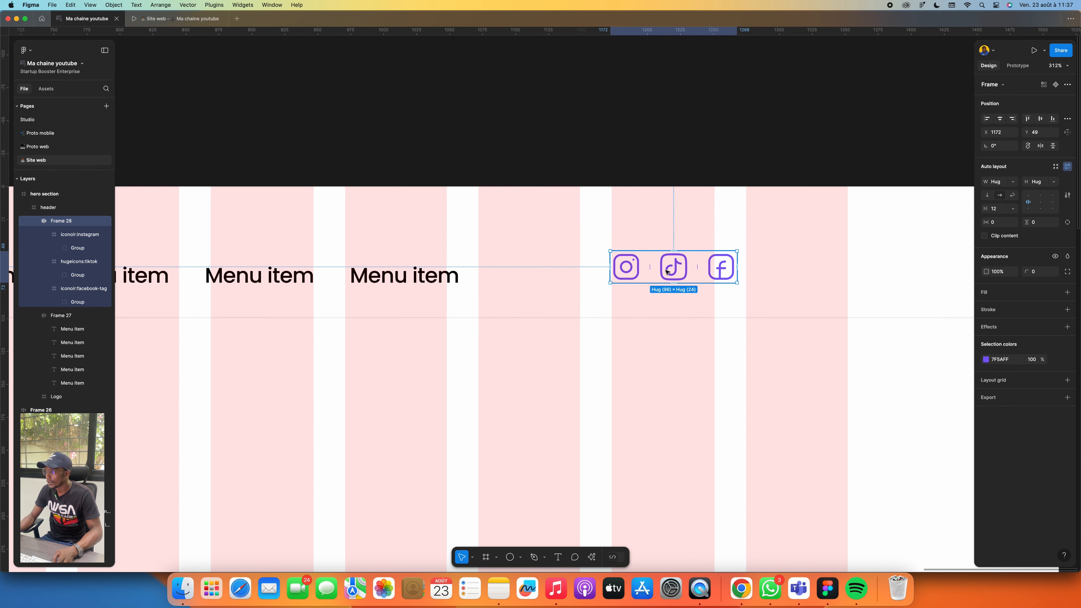
Combine the logo, the menu item row and the social icon row into one auto layout inside the header.
scroll(667, 271, down, 5)
scroll(667, 270, down, 8)
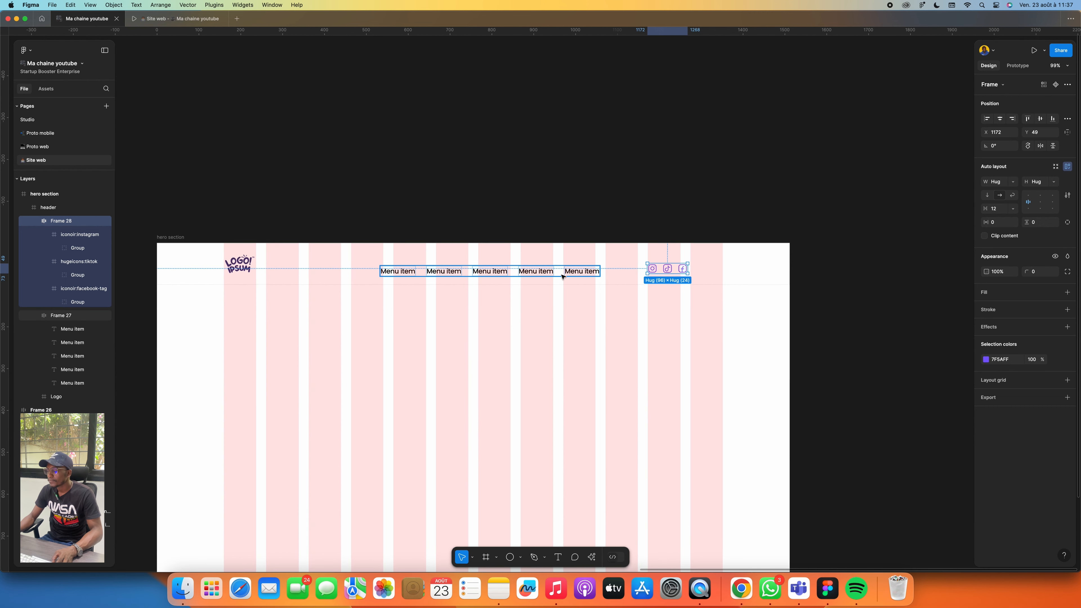
click(239, 264)
shift+click(425, 271)
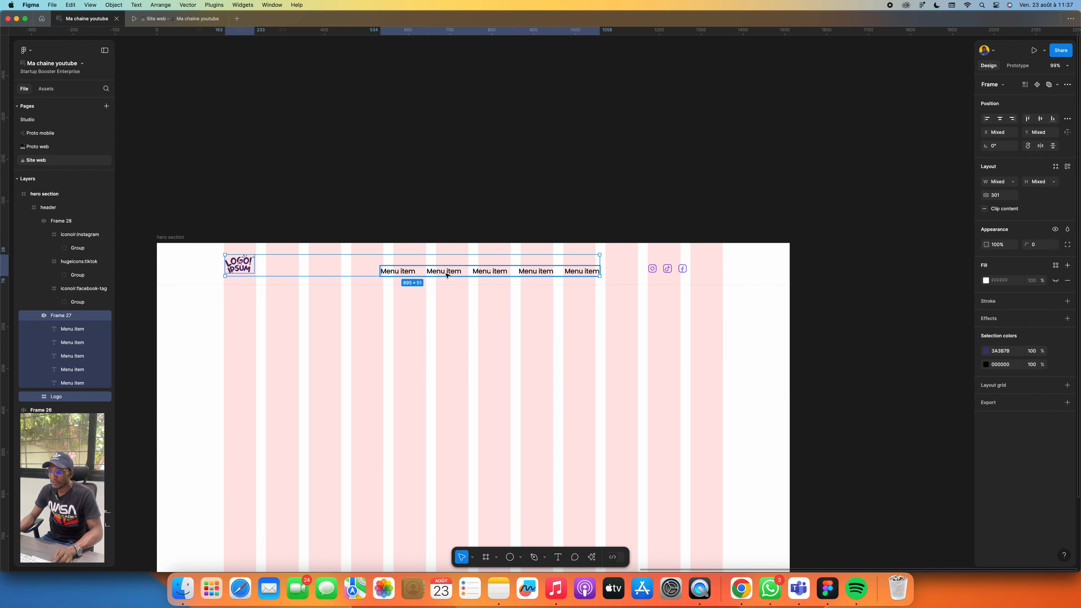
shift+click(668, 269)
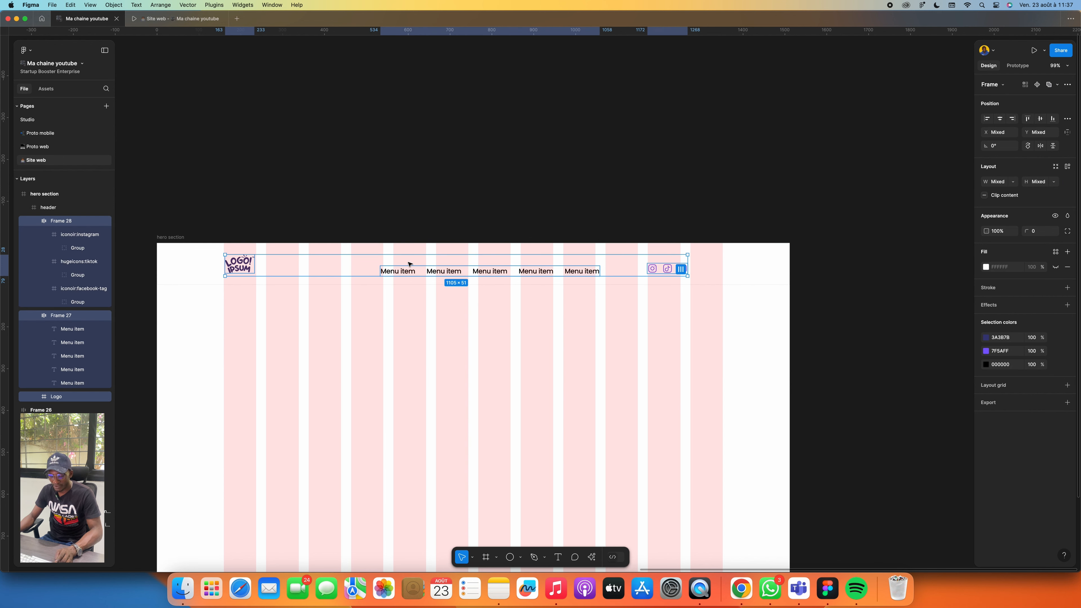
key(shift+a)
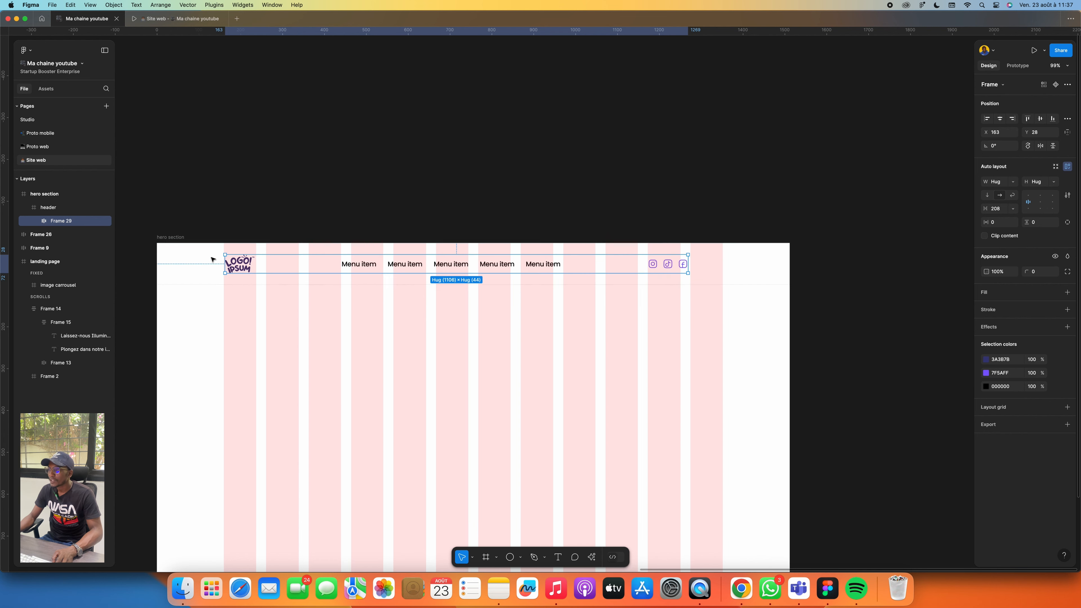
Examine how both ends of the new header row line up with the layout grid columns.
scroll(211, 259, up, 5)
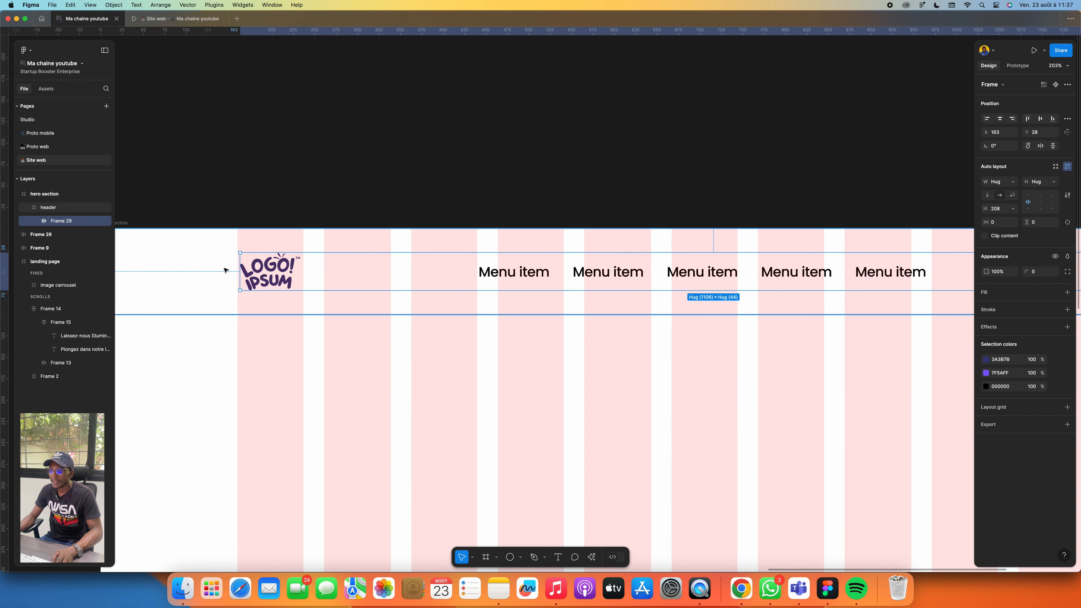
scroll(224, 269, down, 4)
scroll(766, 268, up, 3)
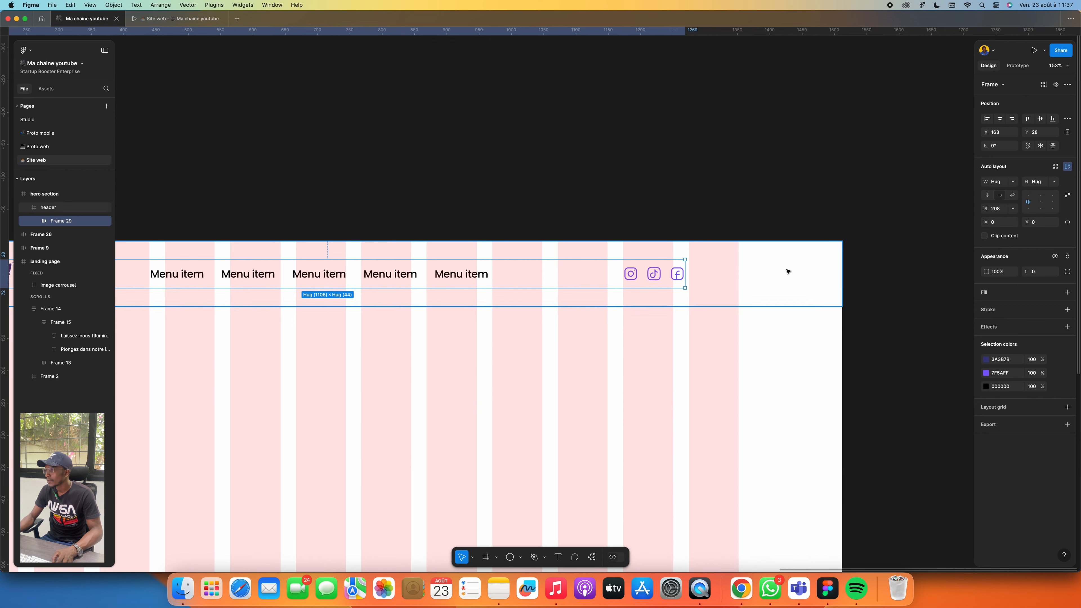
scroll(787, 271, down, 2)
scroll(209, 275, up, 2)
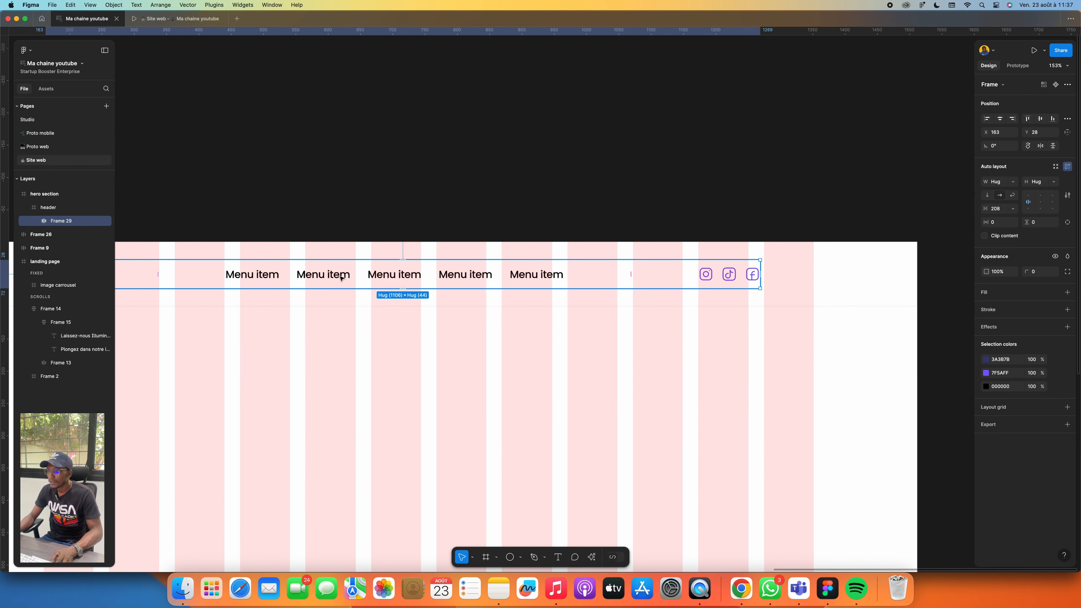
scroll(555, 272, down, 2)
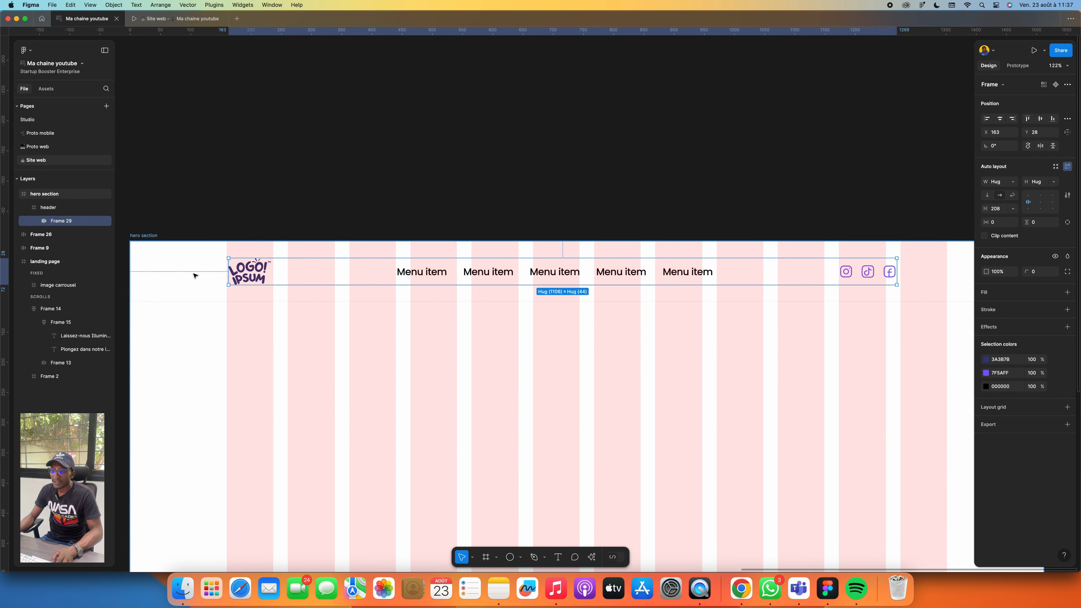
Widen the header row's auto layout to 1187 so it reaches the last column of the layout grid.
scroll(196, 272, up, 2)
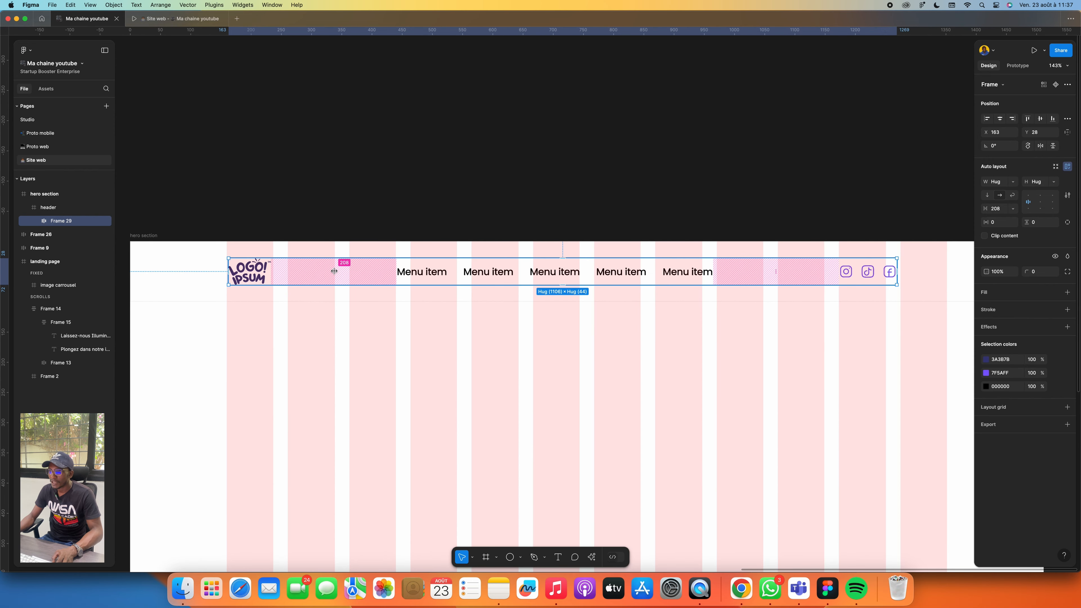
scroll(254, 276, down, 3)
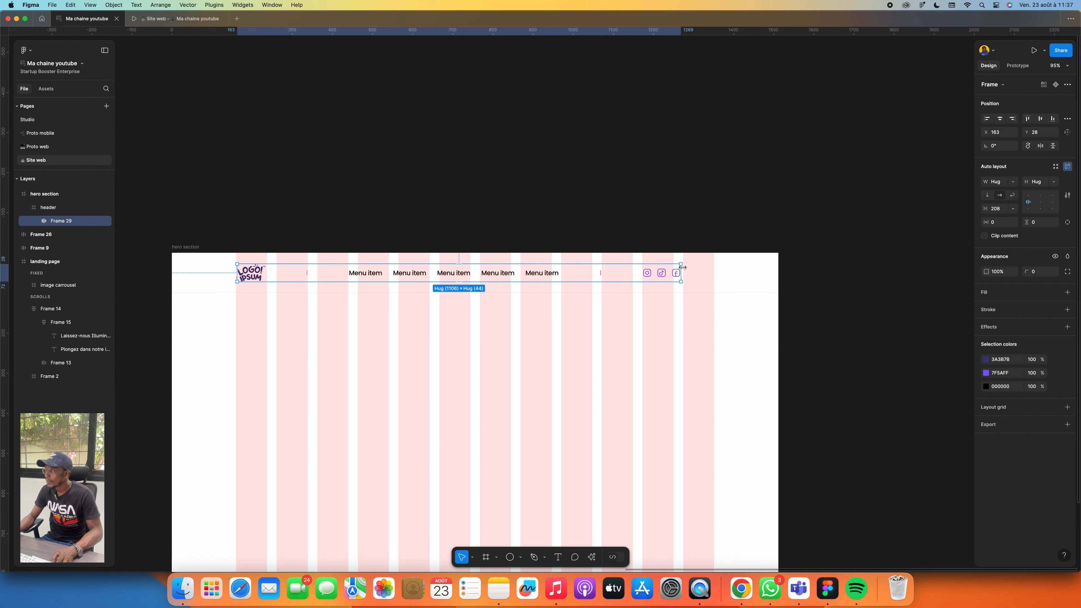
drag(682, 267, 713, 268)
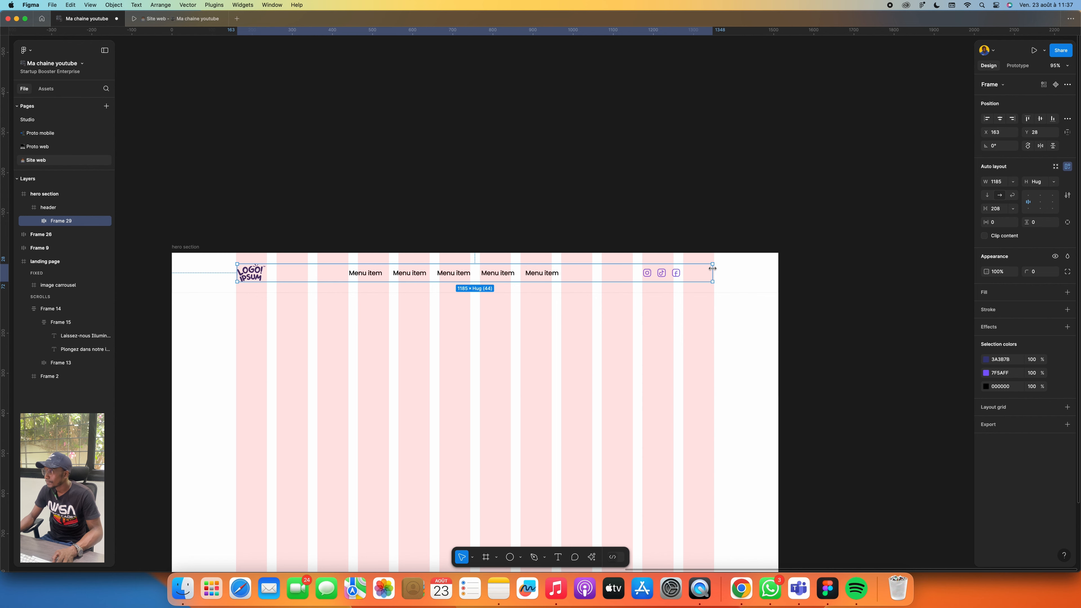
scroll(717, 266, up, 5)
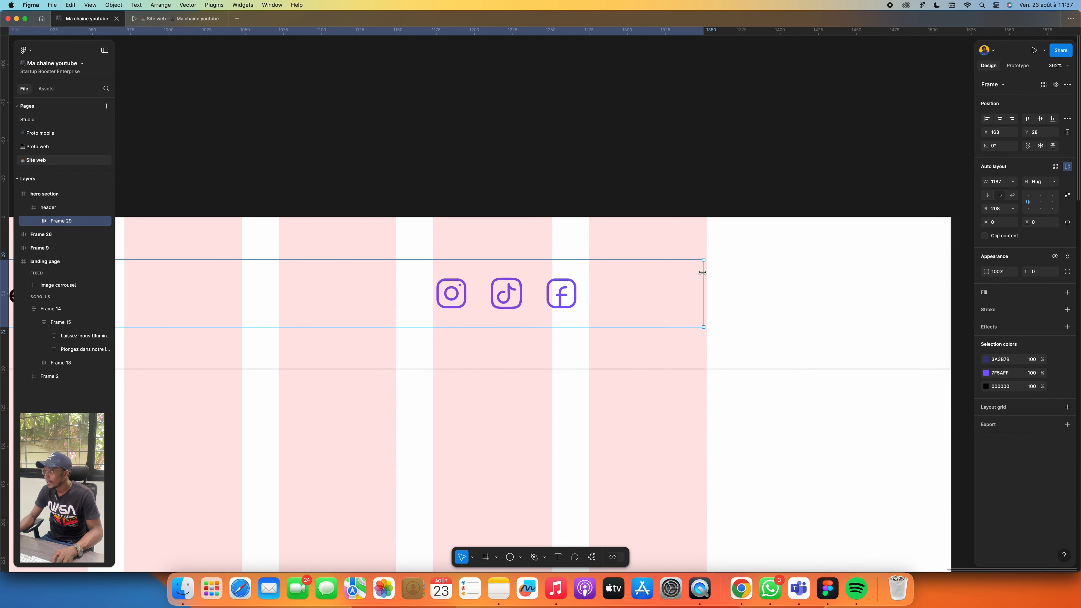
Set the horizontal gap between the logo, the menu and the social icons to Auto.
scroll(704, 277, down, 3)
scroll(629, 277, down, 2)
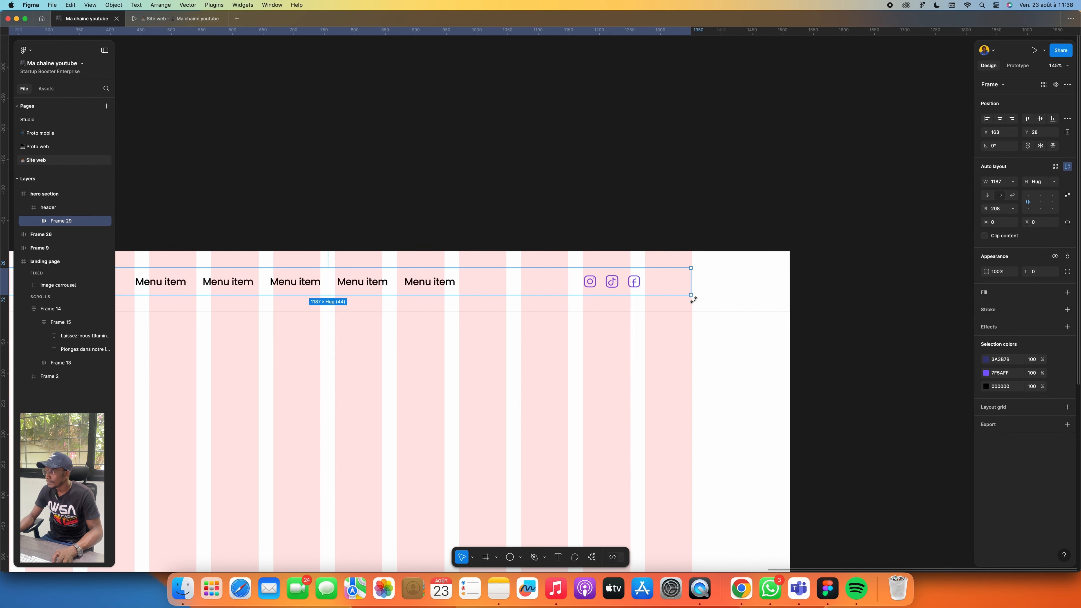
scroll(694, 297, down, 5)
scroll(273, 300, up, 2)
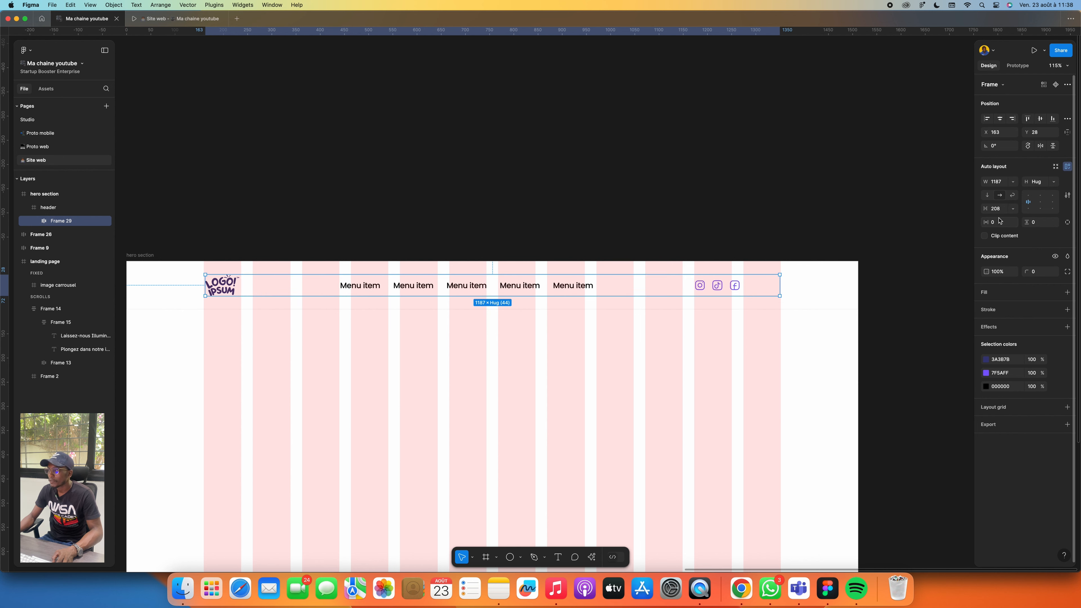
text(auto)
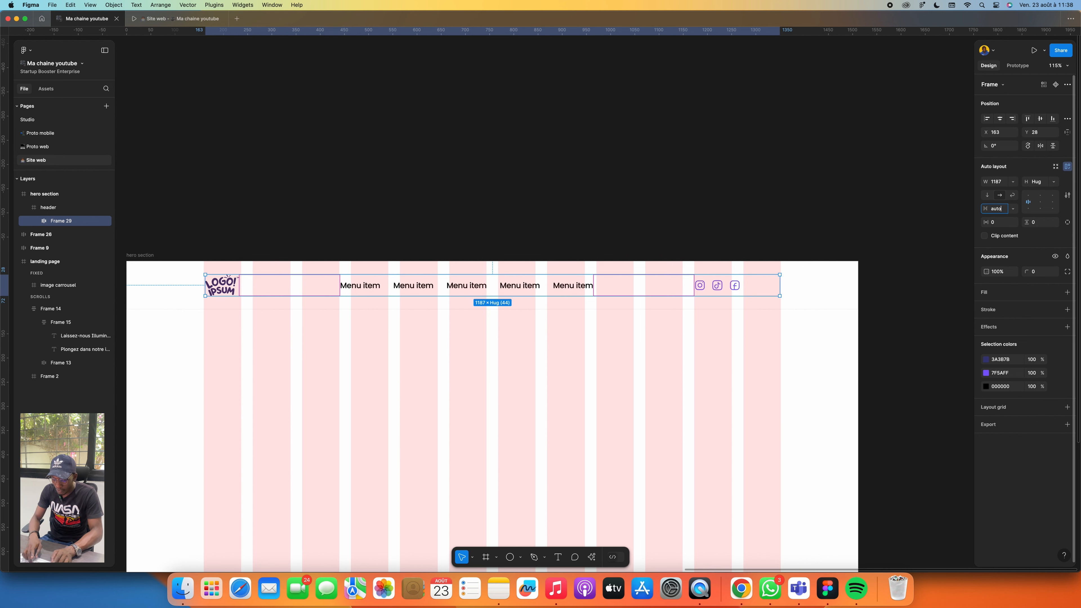
key(Return)
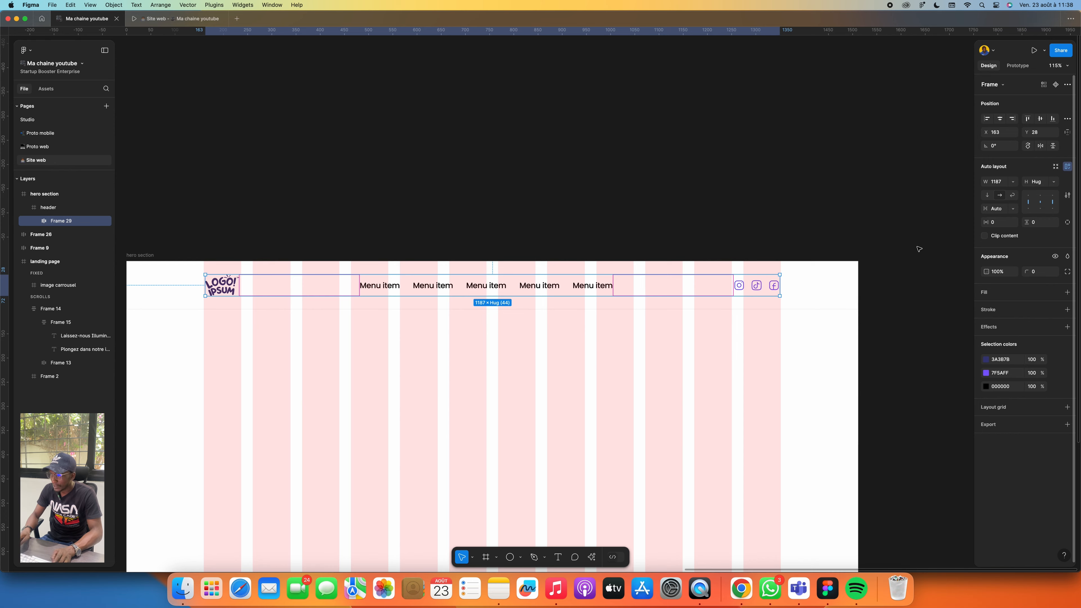
Fit both ends of the header row to the outer grid columns at X 160 and width 1192, and lower it to Y 42.
scroll(785, 285, up, 10)
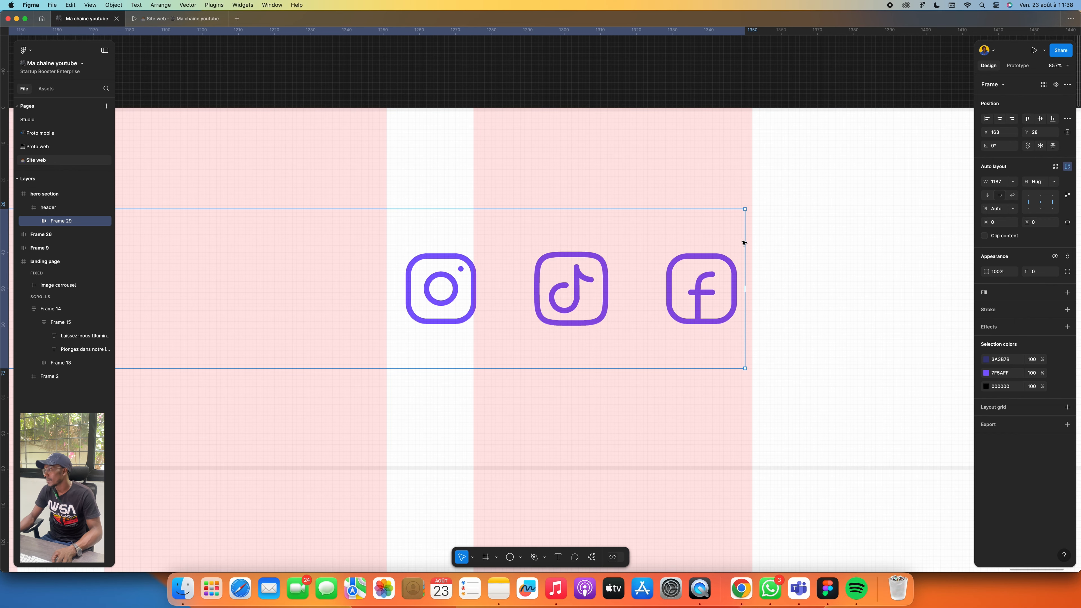
drag(743, 240, 751, 240)
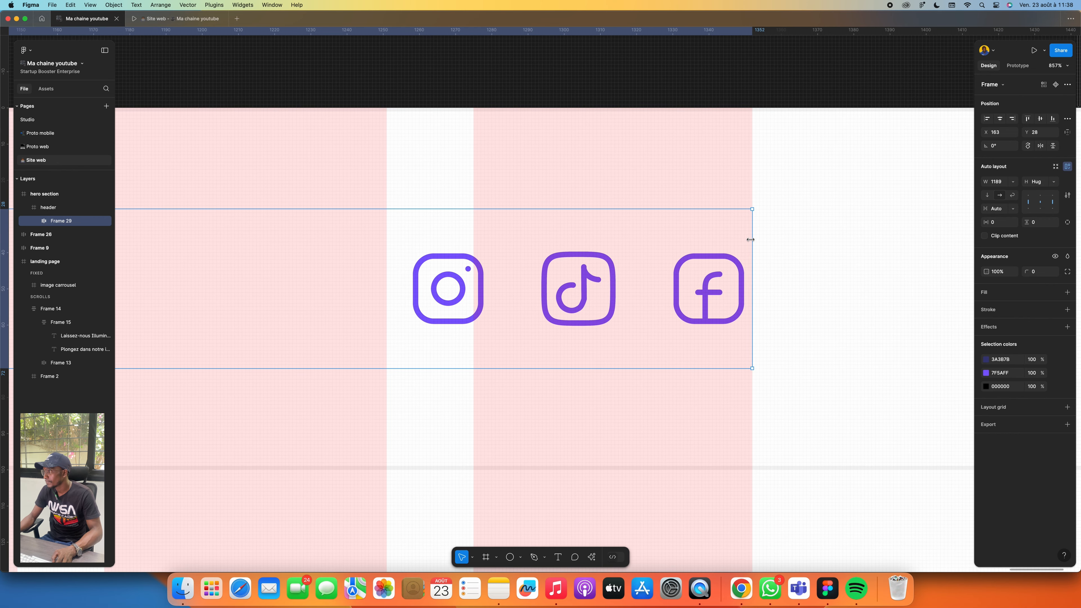
scroll(750, 240, down, 10)
scroll(181, 246, up, 3)
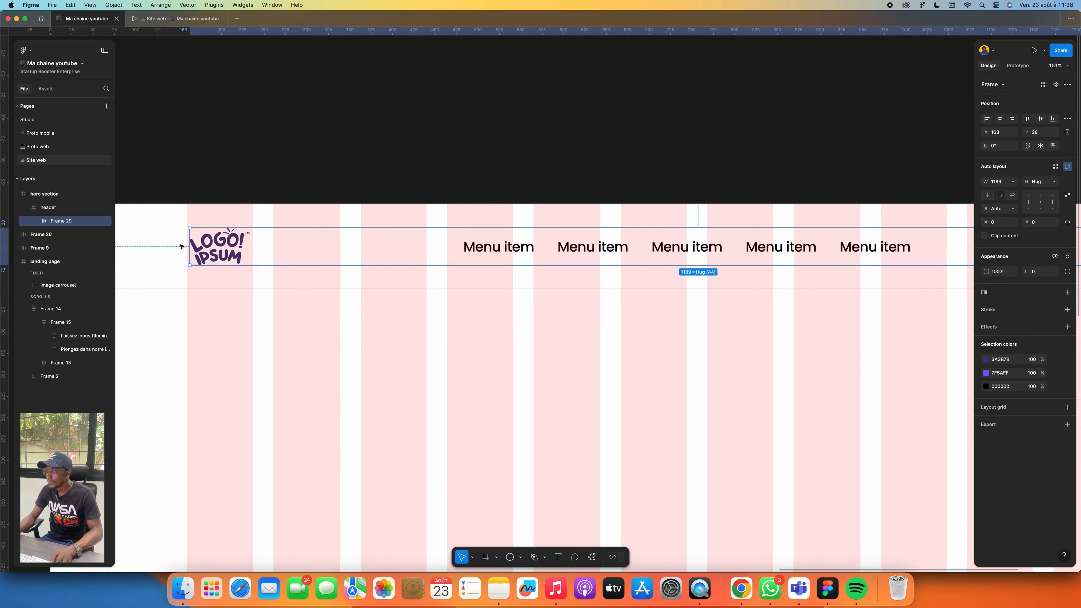
scroll(181, 246, up, 5)
drag(222, 237, 210, 238)
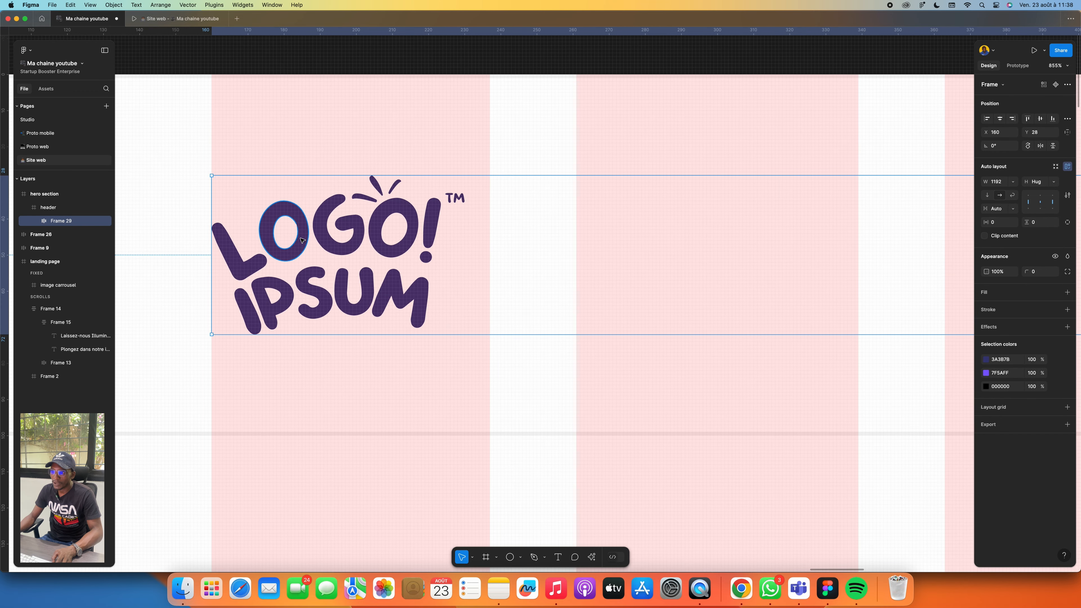
scroll(301, 238, down, 5)
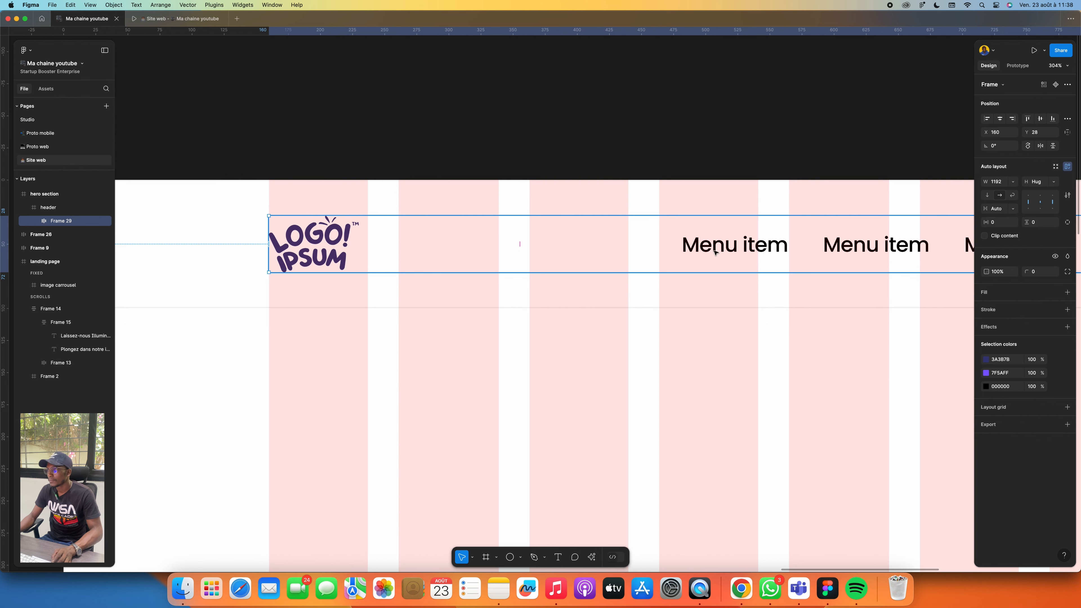
drag(718, 247, 715, 262)
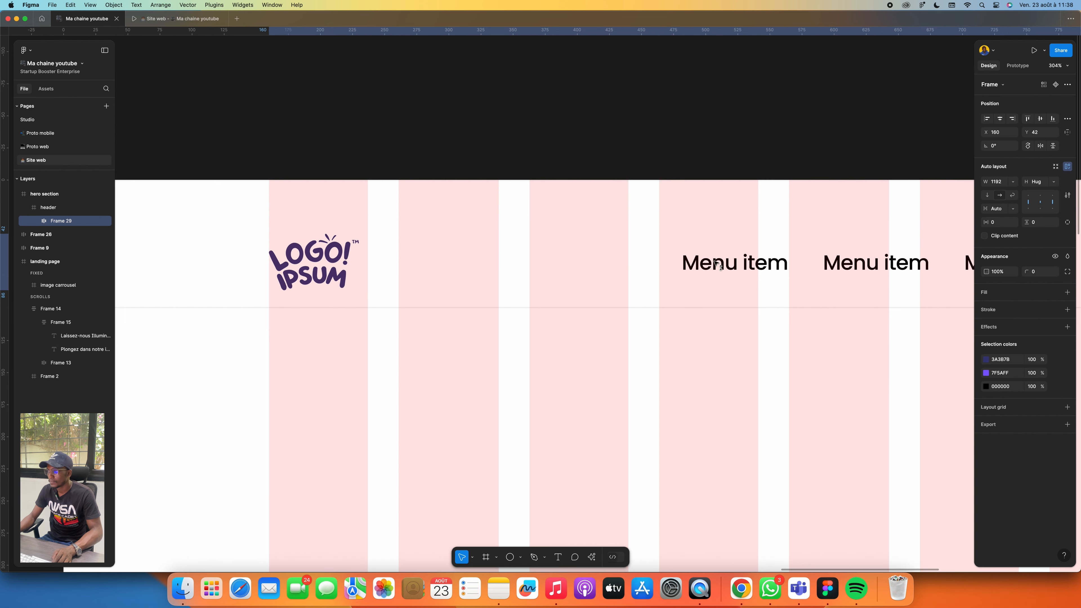
Recolour the header logo with the page's purple 7F5AFF.
scroll(458, 258, down, 3)
scroll(374, 252, up, 3)
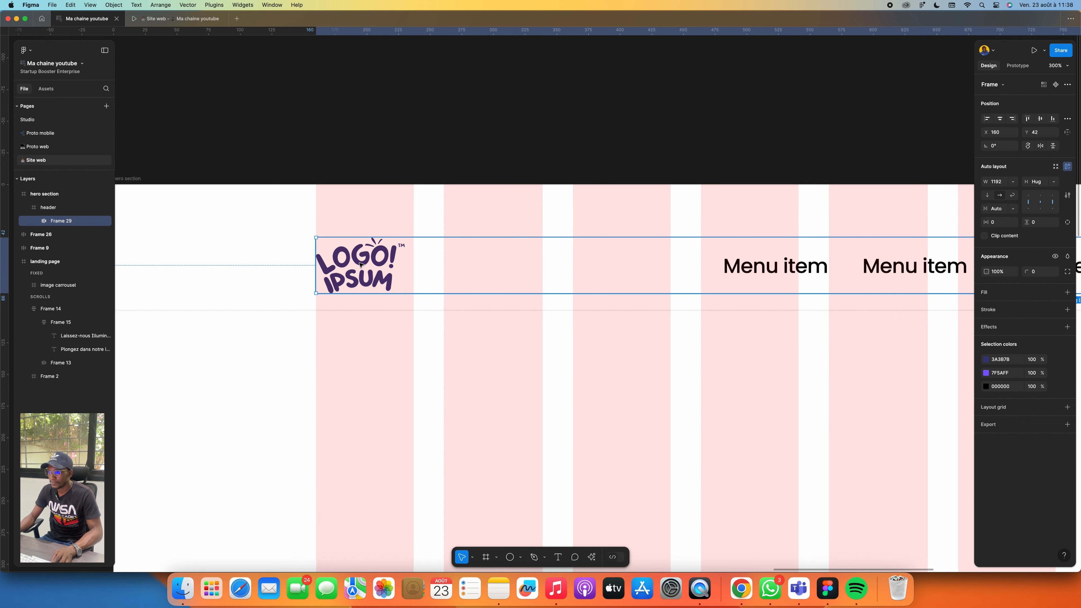
click(375, 252)
click(986, 337)
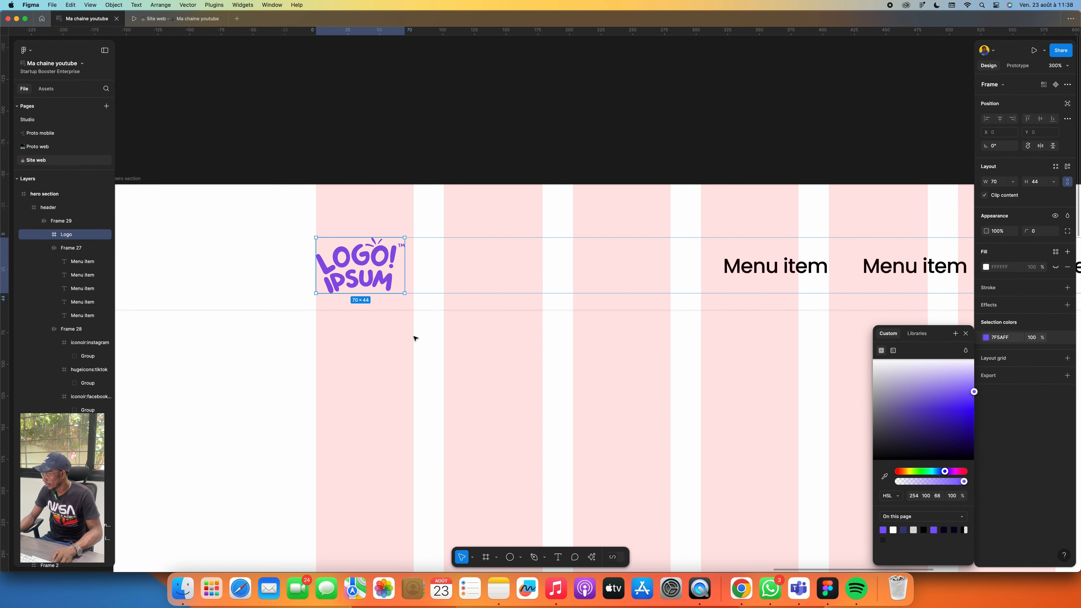
click(371, 322)
Change the text fill of the first menu item to the page's purple 7F5AFF.
scroll(333, 294, down, 10)
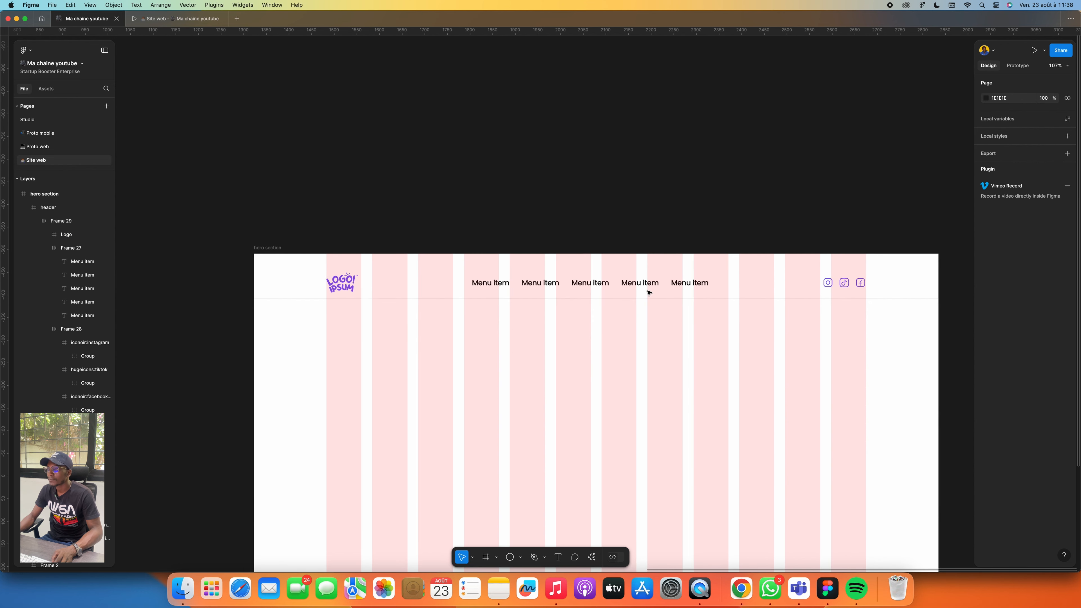
scroll(677, 280, up, 3)
scroll(518, 283, down, 5)
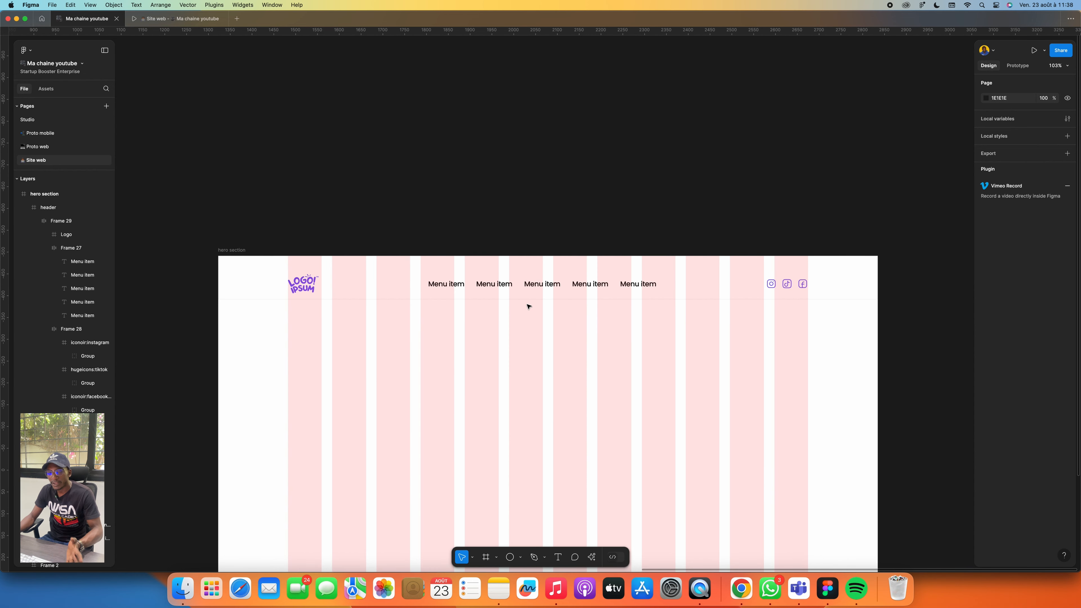
scroll(529, 298, up, 2)
super+click(425, 284)
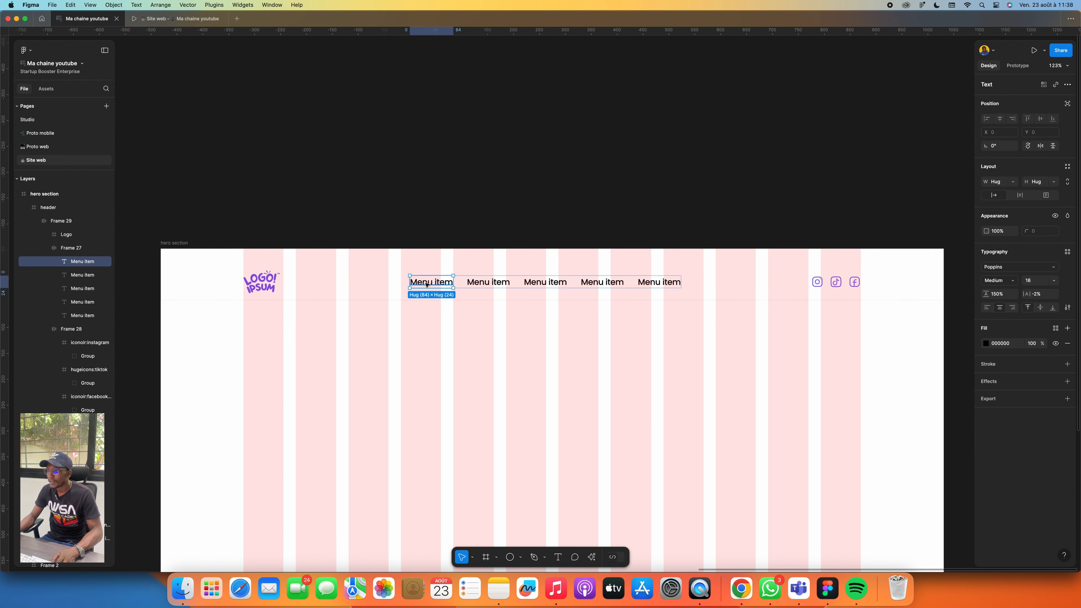
click(985, 343)
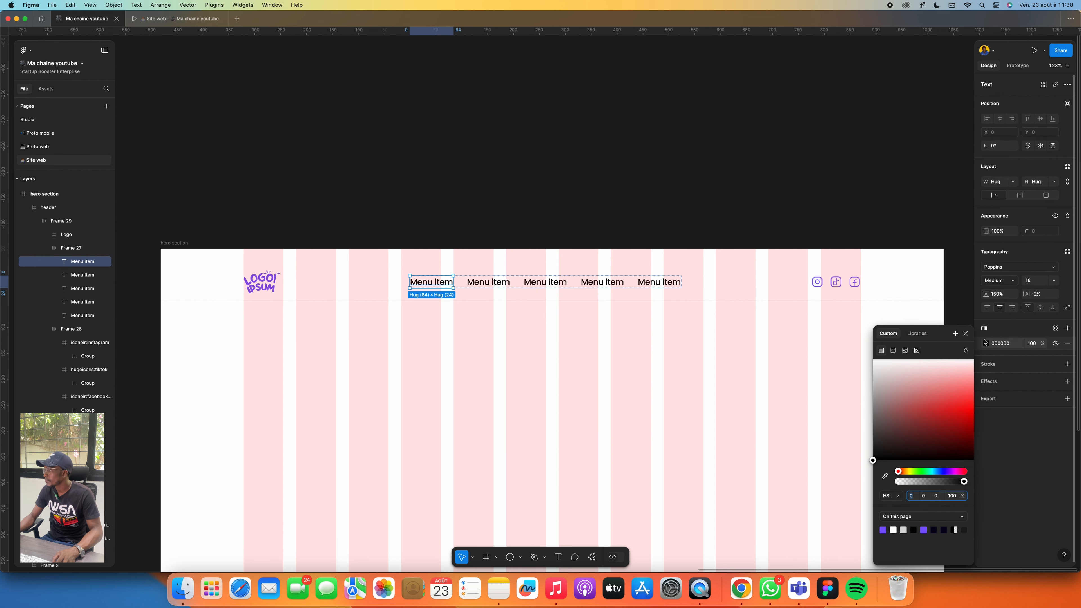
click(883, 530)
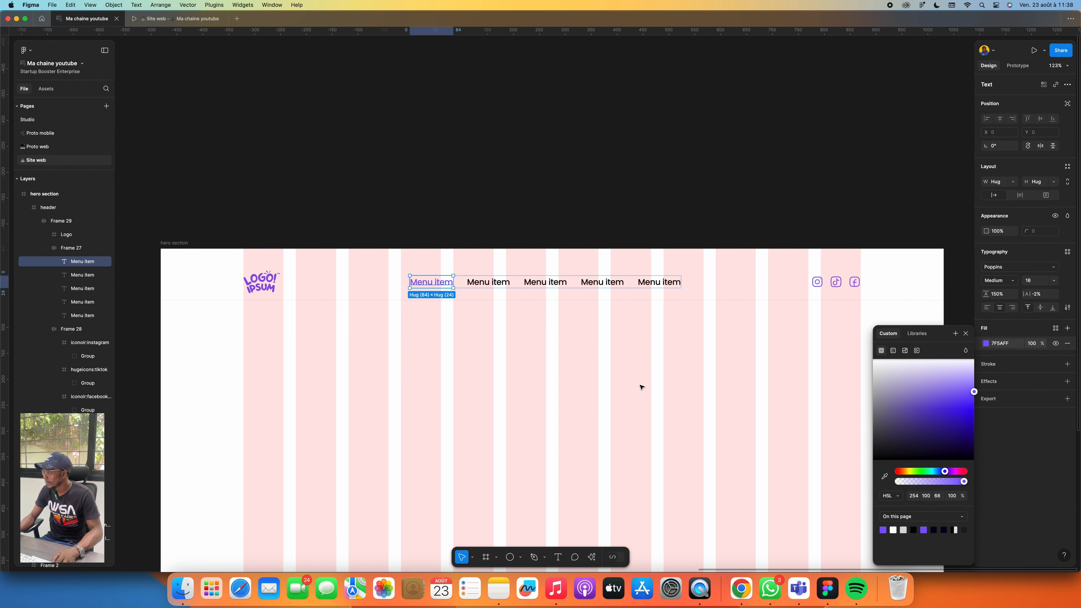
Set the black fill opacity of the other four menu items to 70%.
click(485, 283)
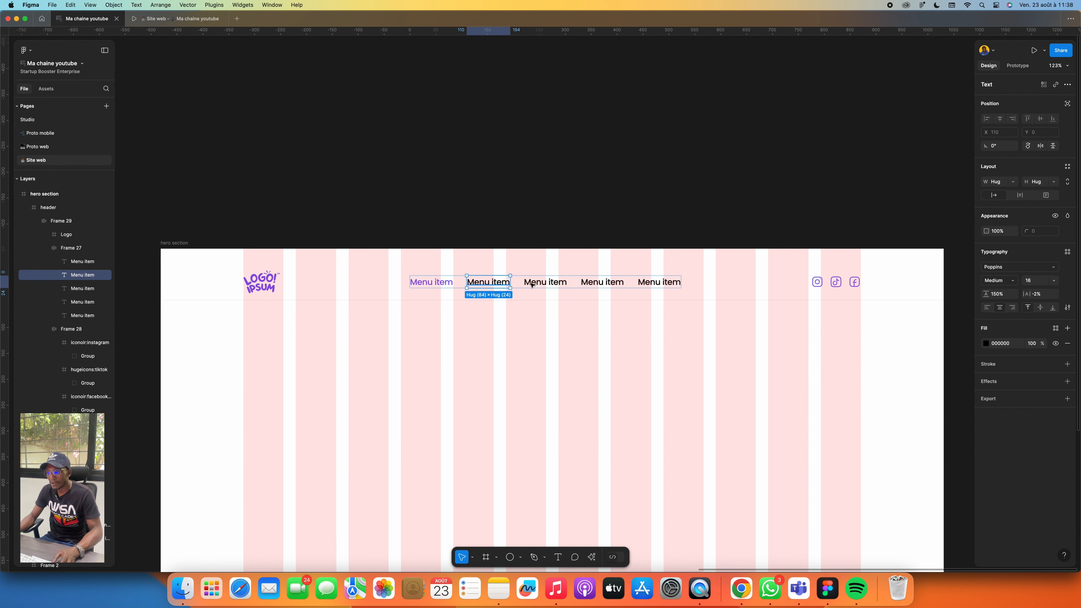
shift+click(546, 282)
shift+click(605, 282)
shift+click(668, 281)
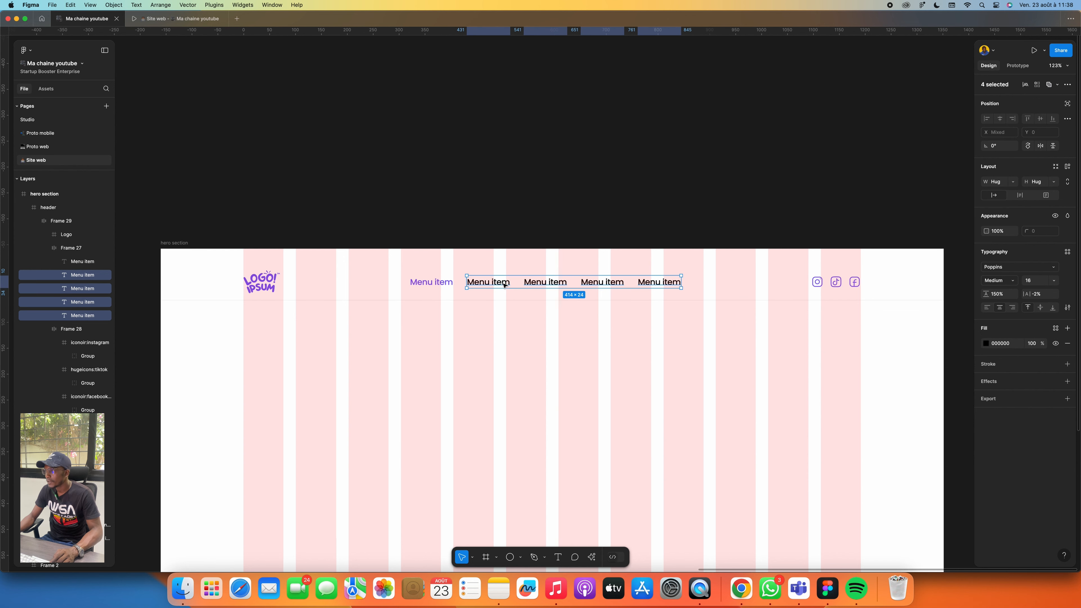
click(1033, 344)
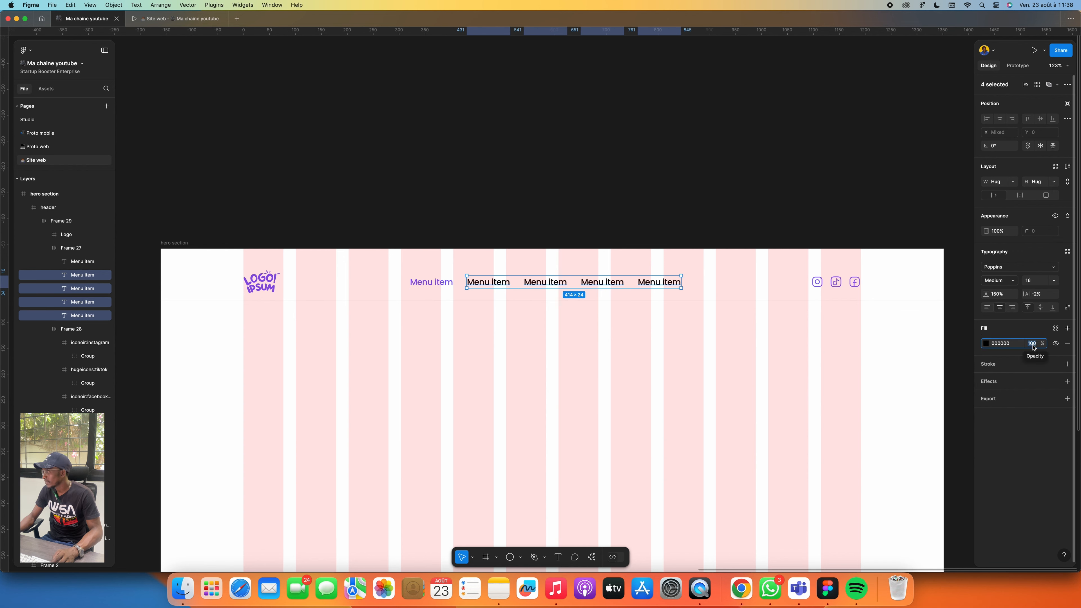
text(70)
key(Return)
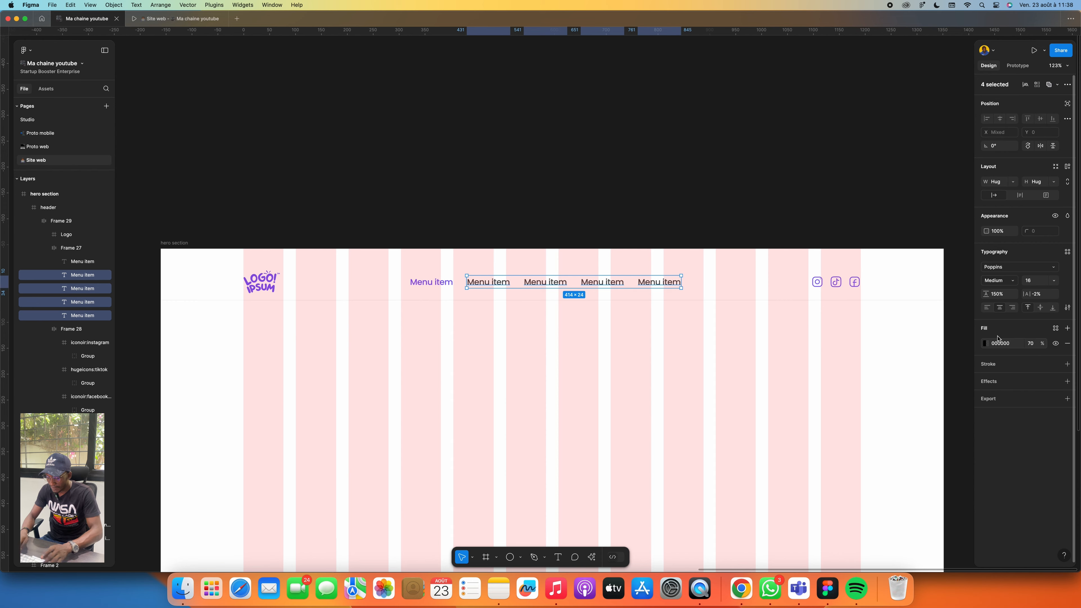
click(628, 201)
Preview the hero section as a prototype, compare its header with the finished reference design, and return to the design file.
scroll(705, 226, down, 2)
click(258, 240)
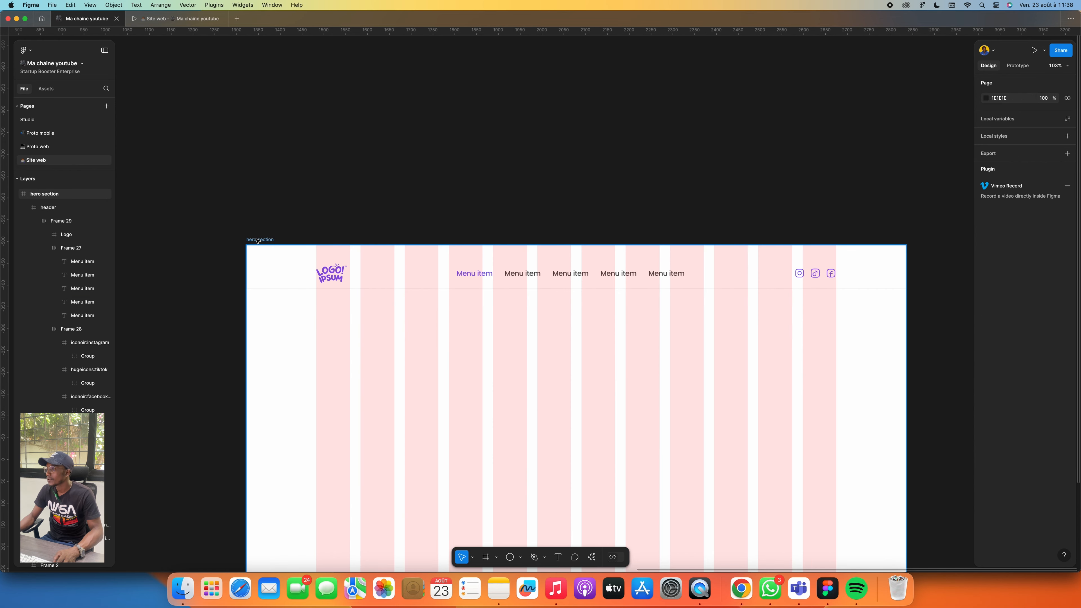
click(1035, 51)
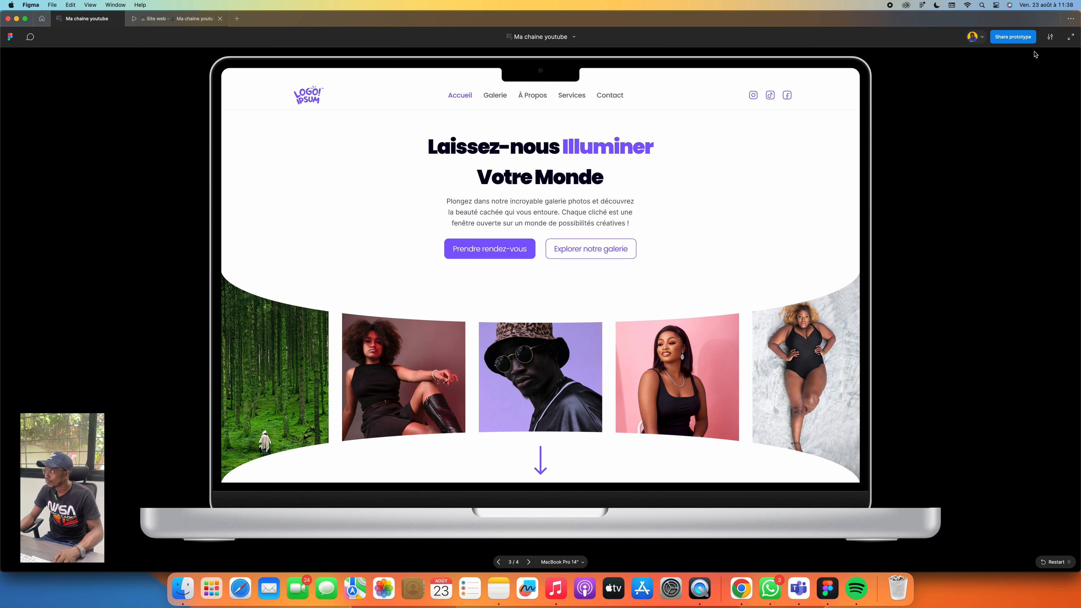
click(528, 139)
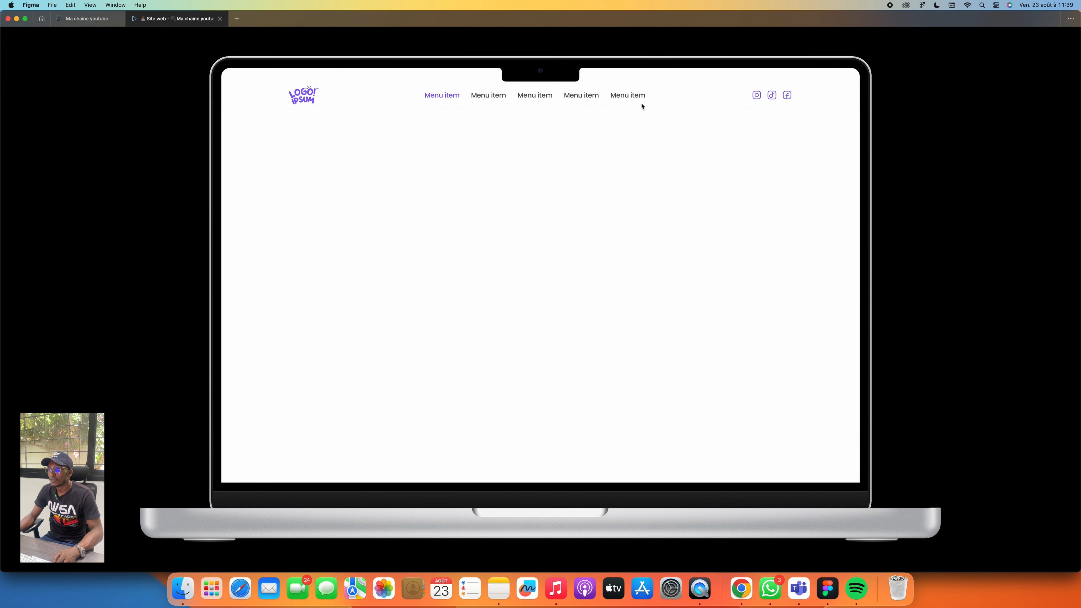
click(87, 18)
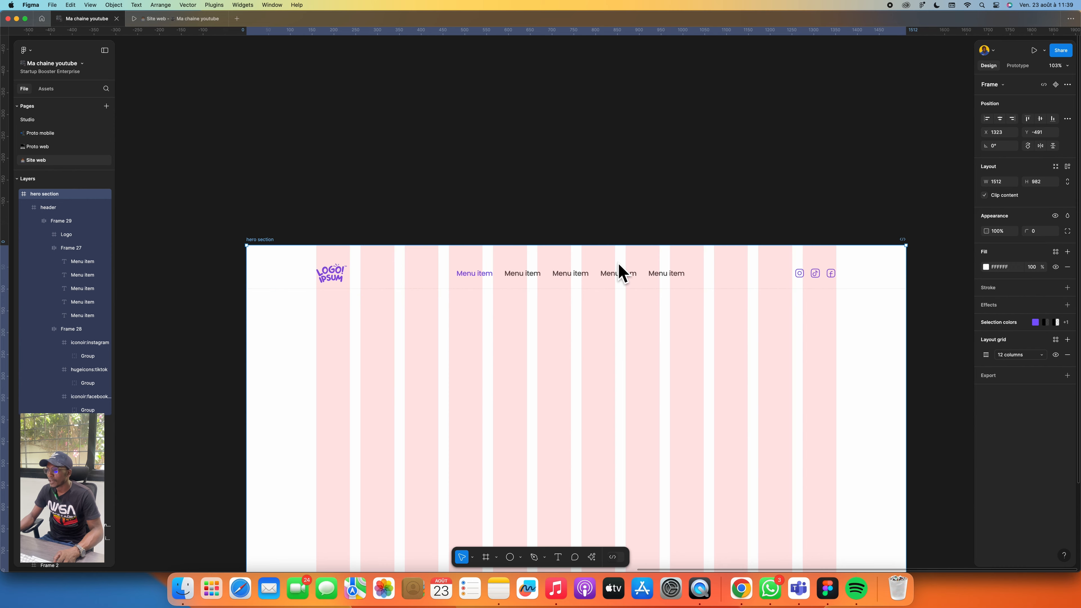
Replace the text of the five menu items with Accueil, Galerie, À propos, Services and Contact.
scroll(642, 241, up, 5)
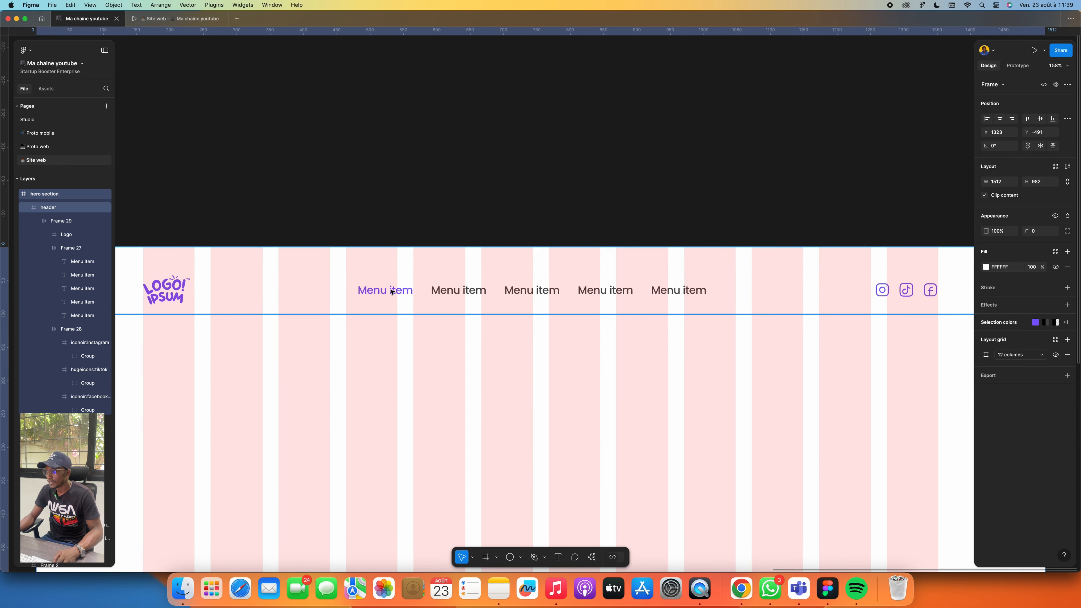
double_click(391, 289)
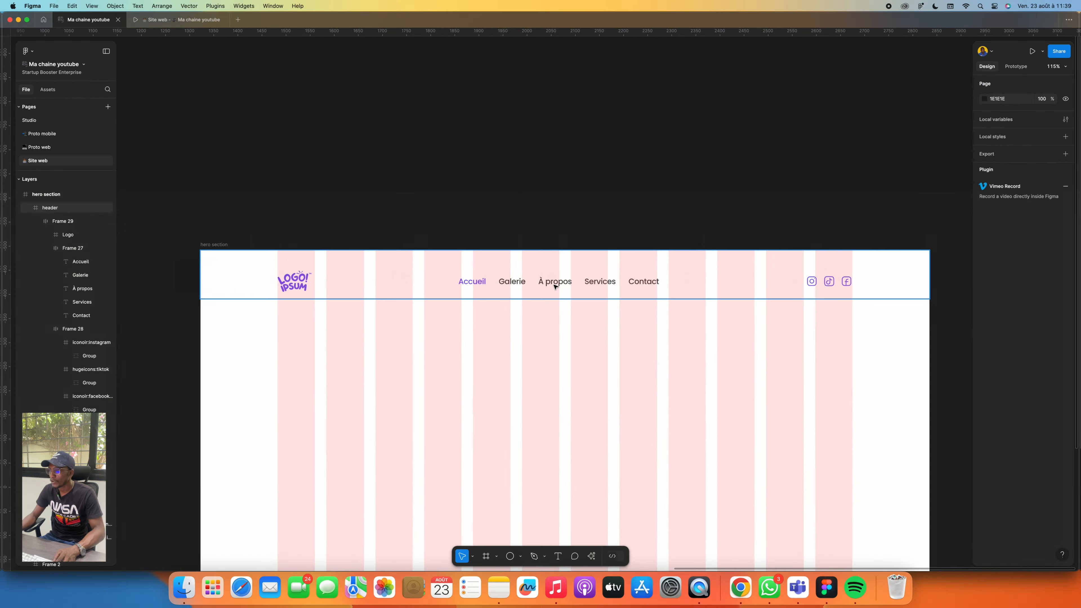
Check the header row's distances to the header edges and nudge the row down to Y 46.
click(554, 286)
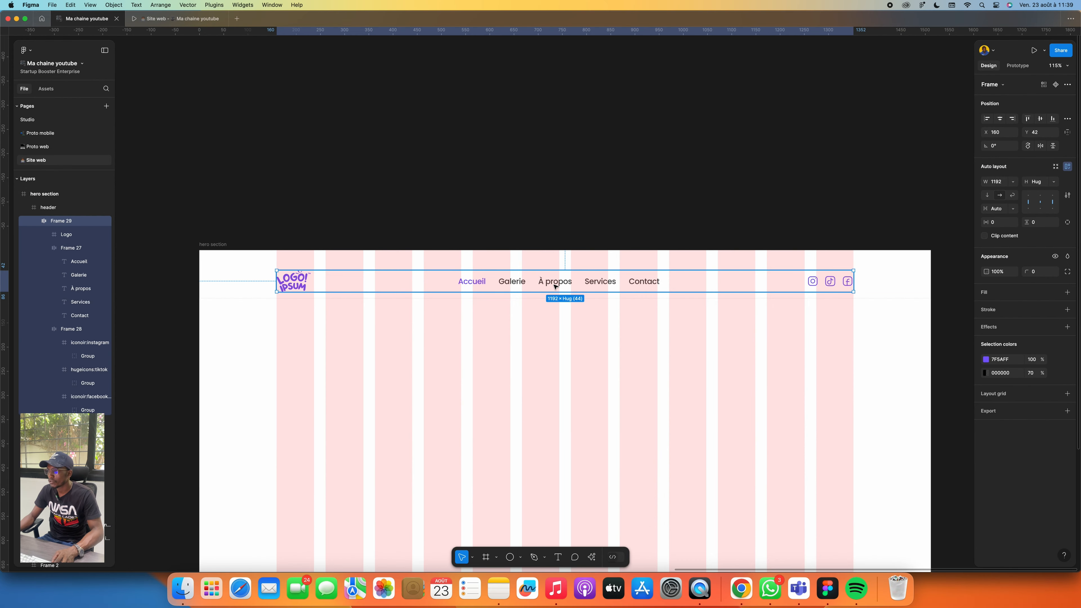
key(alt)
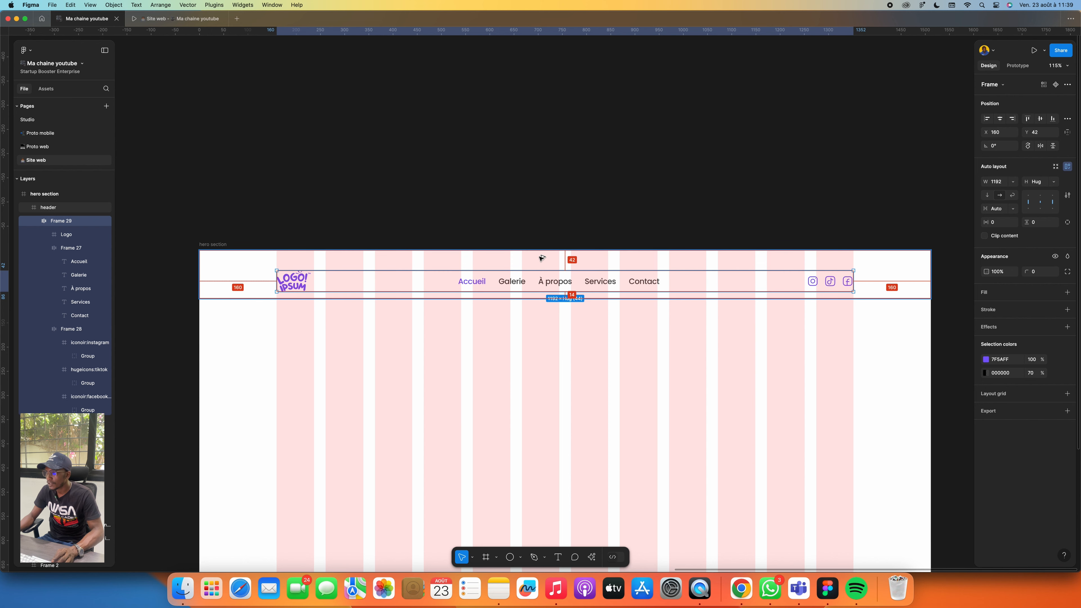
key(Down)
key(Down)
key(Down)
key(Down)
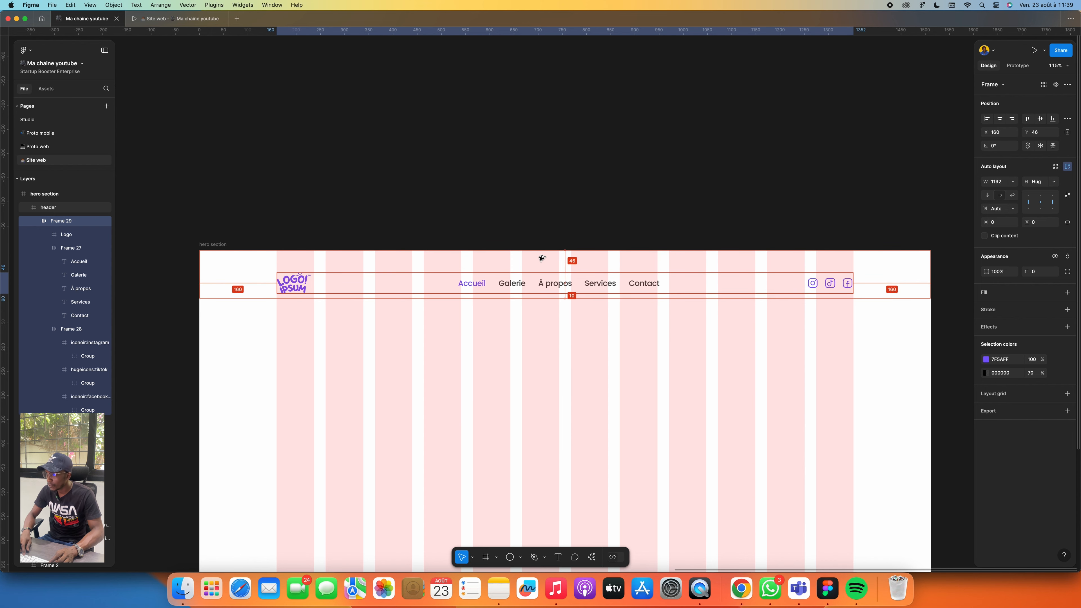
scroll(402, 168, down, 3)
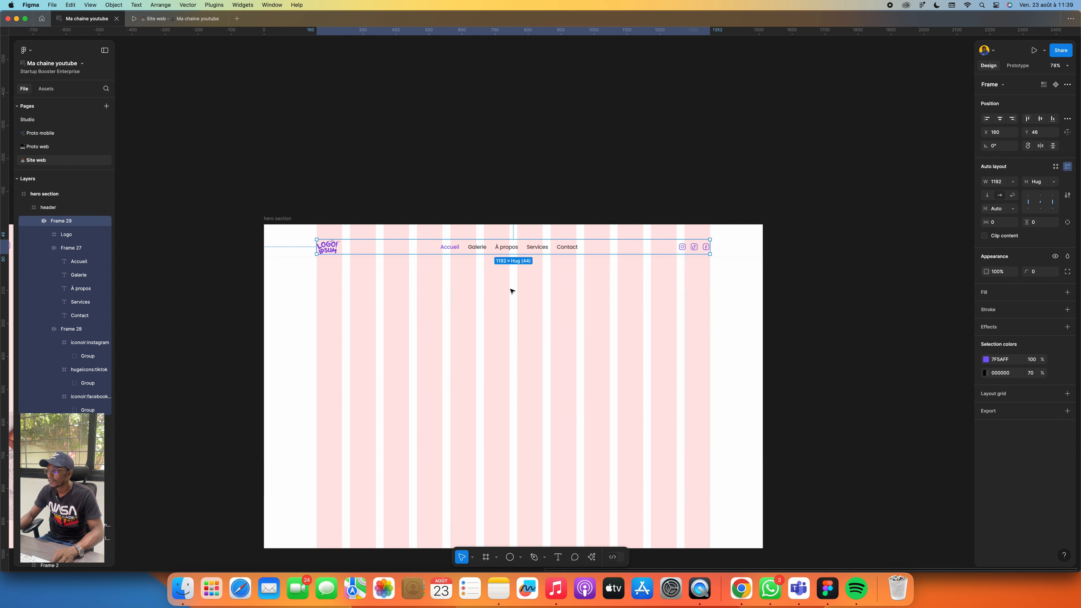
Add the headline text "Laisser-nous Illuminer Votre Monde" to the hero section and place it just below the header.
scroll(389, 362, up, 3)
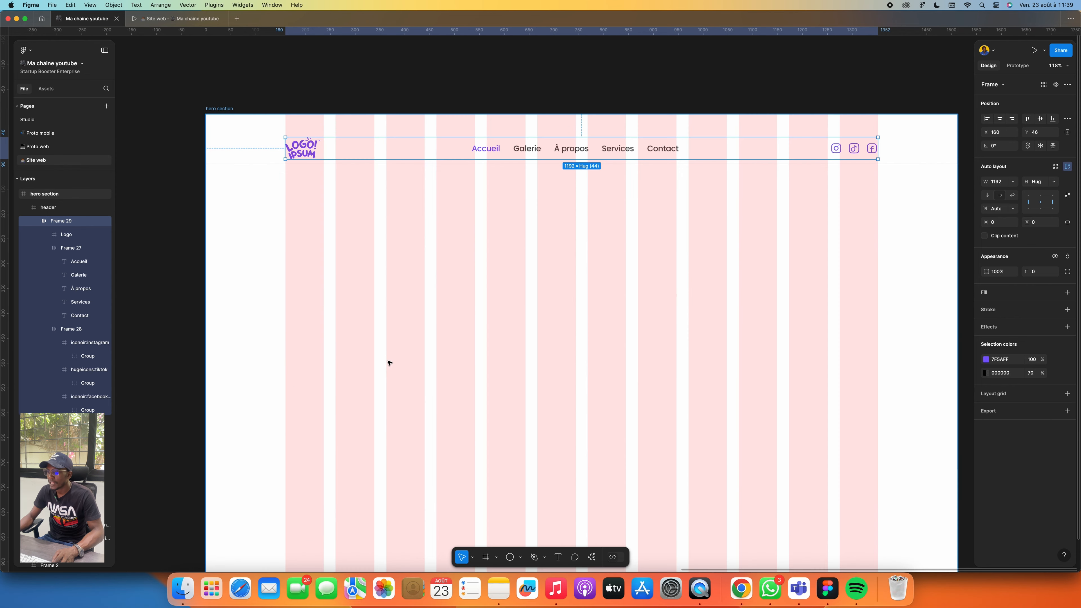
scroll(698, 260, right, 3)
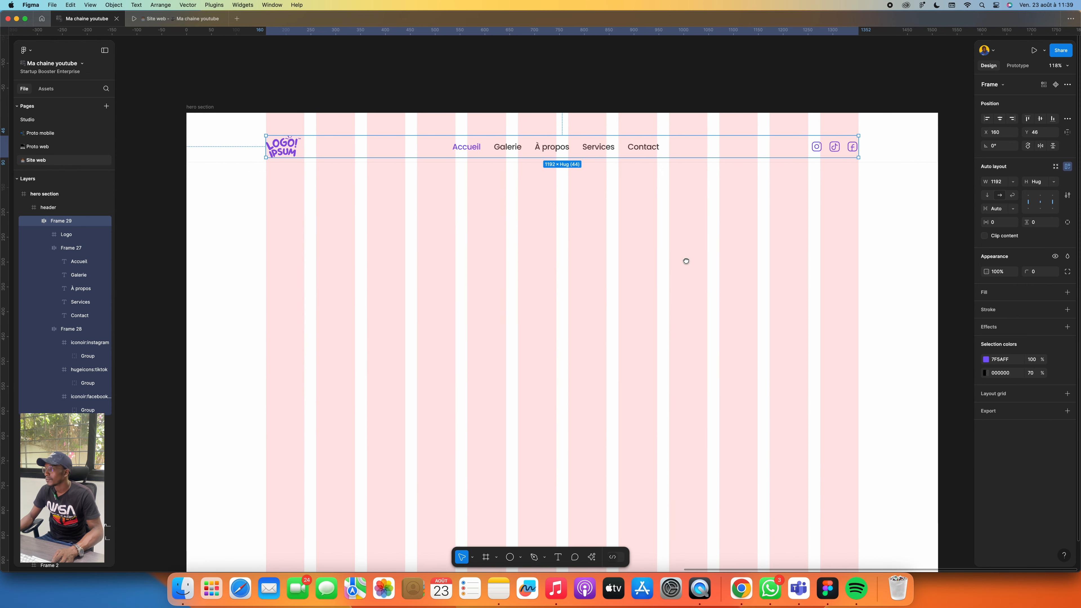
key(t)
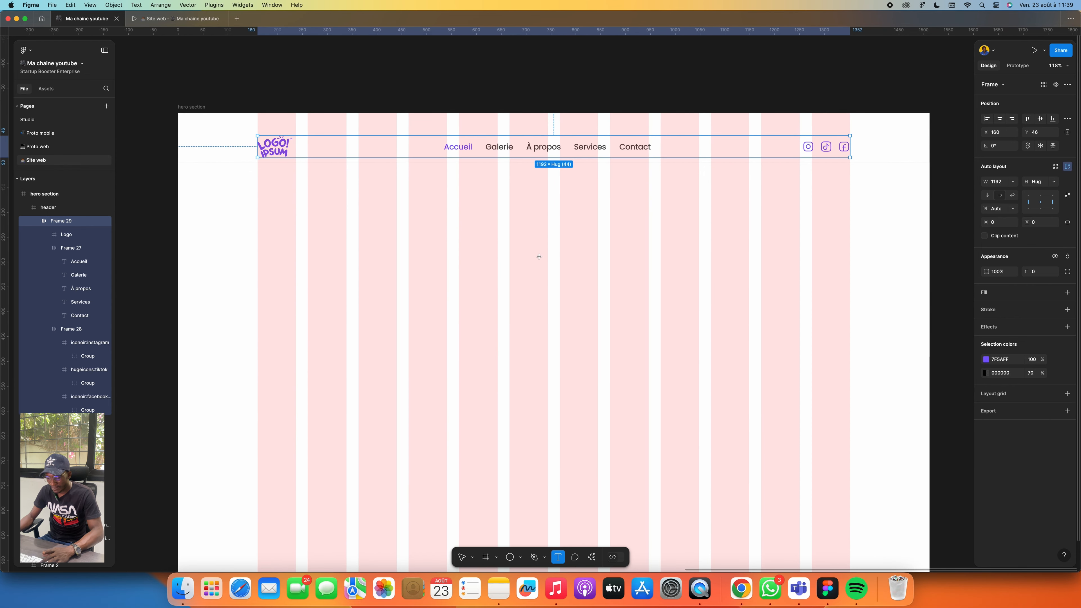
click(500, 251)
text(Laisser)
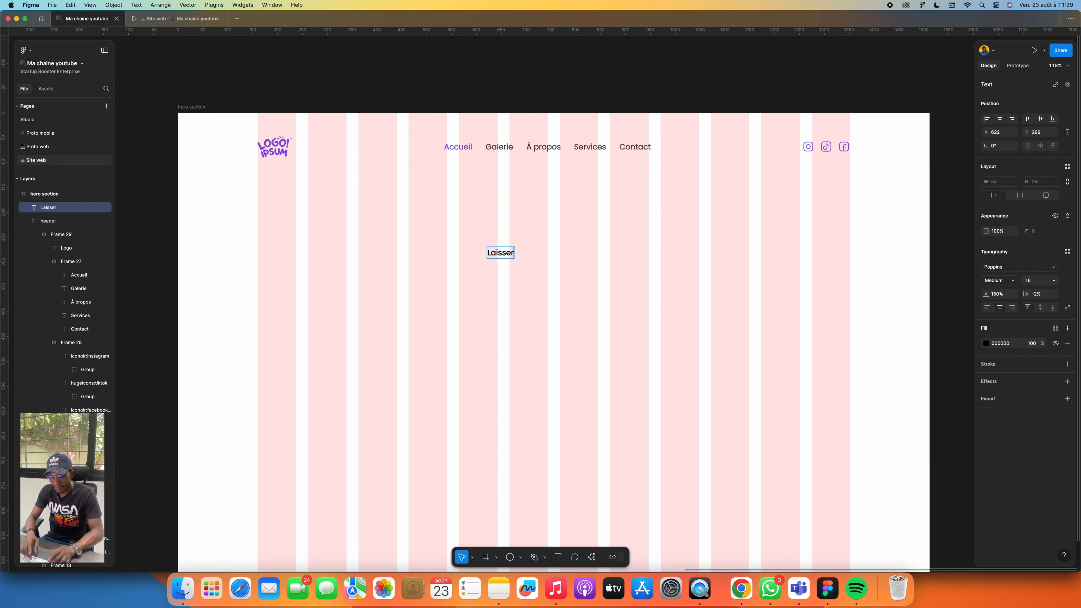
text(-nous)
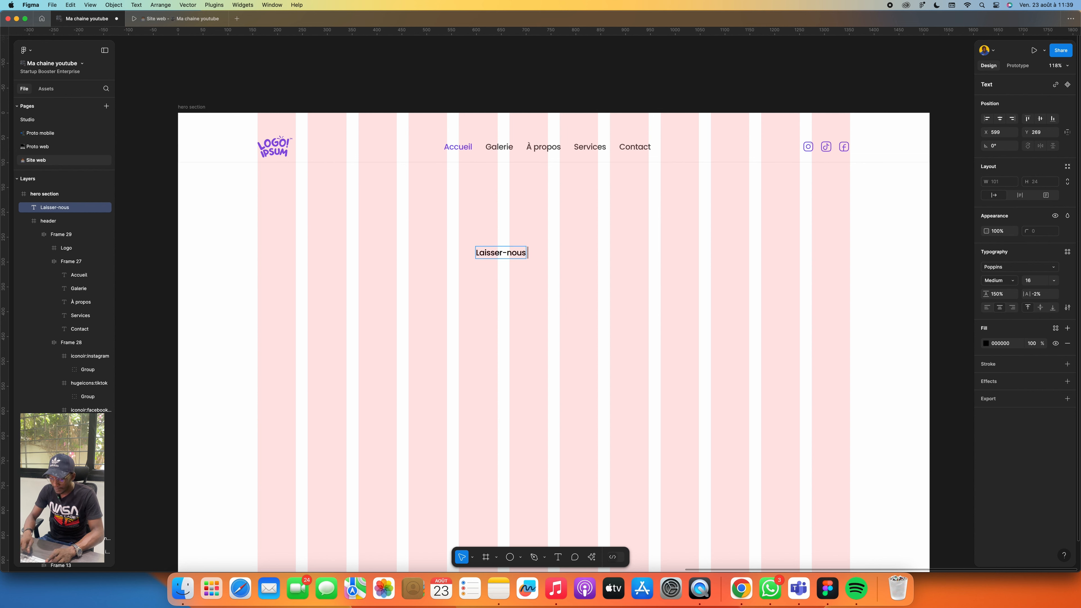
text( Illi)
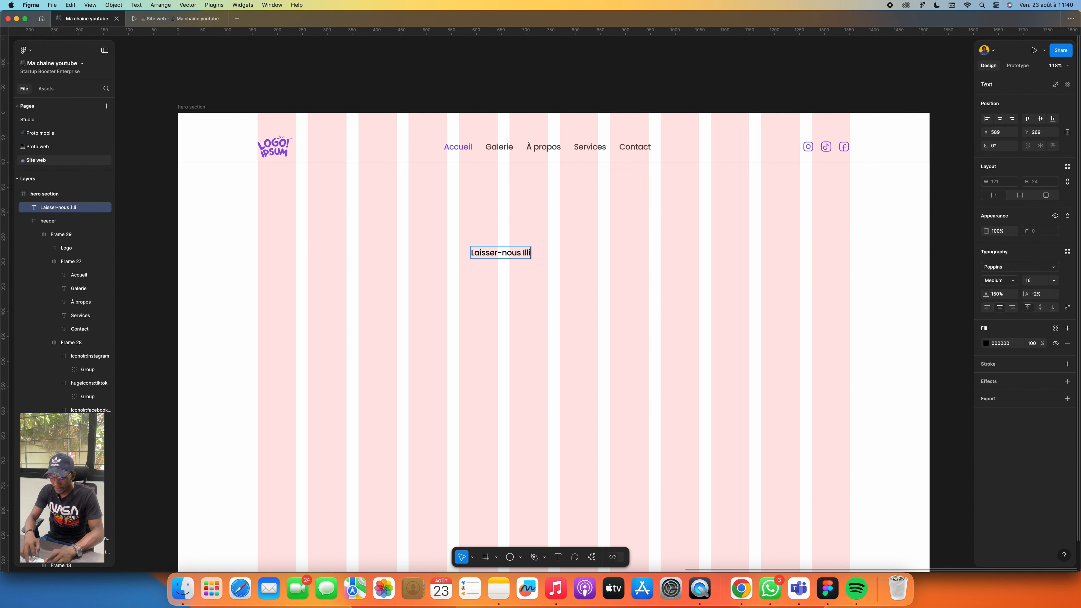
key(BackSpace)
text(u)
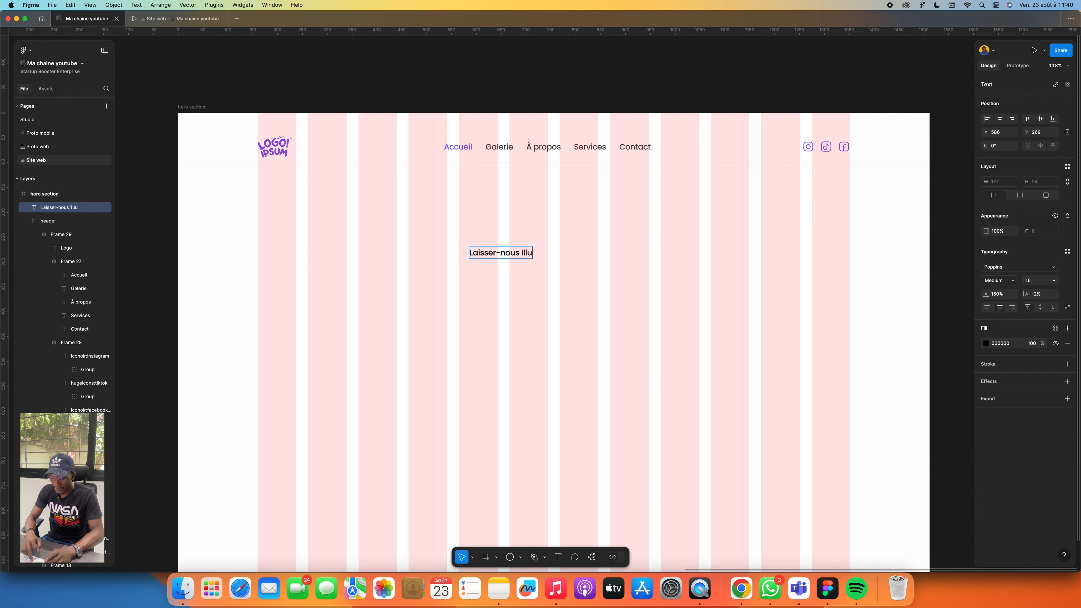
text(miner Votre Monde)
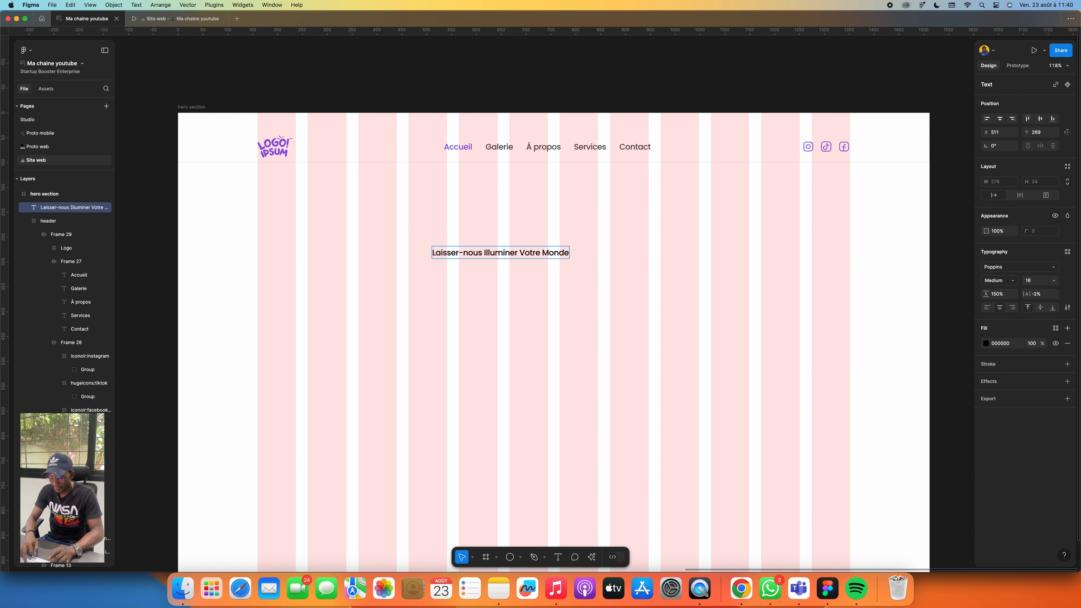
key(Escape)
drag(489, 257, 548, 230)
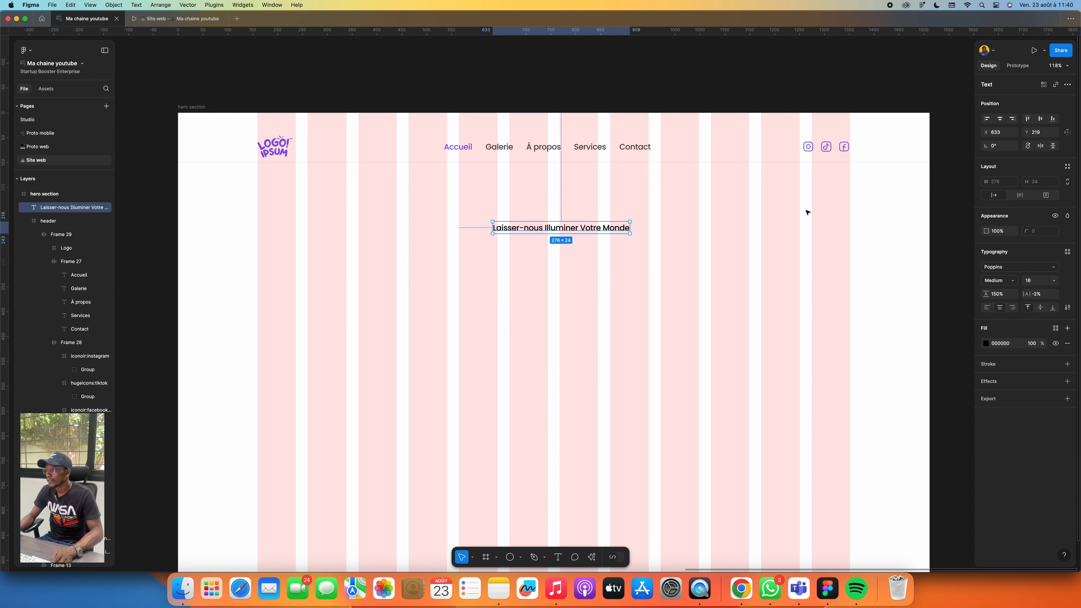
Set the headline's font weight to Black and its size to 48.
click(1002, 283)
click(1008, 323)
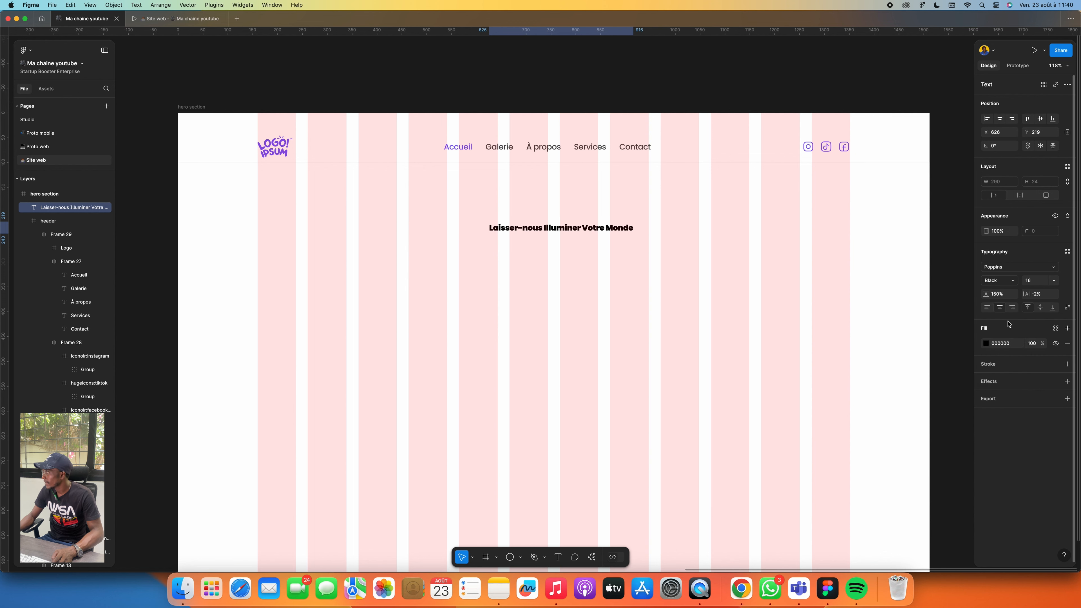
click(1032, 282)
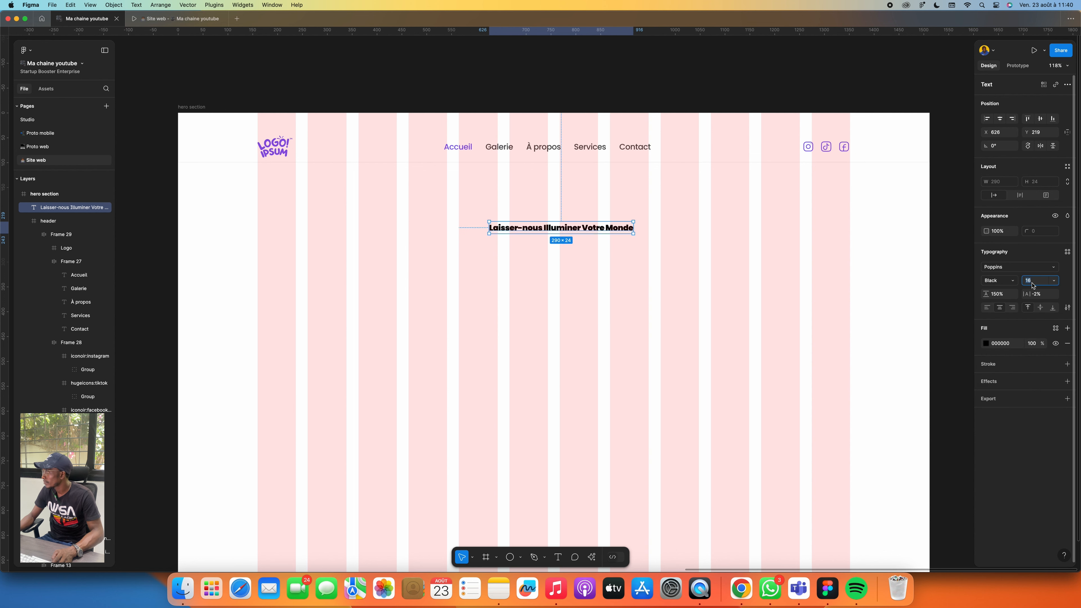
text(48)
key(Return)
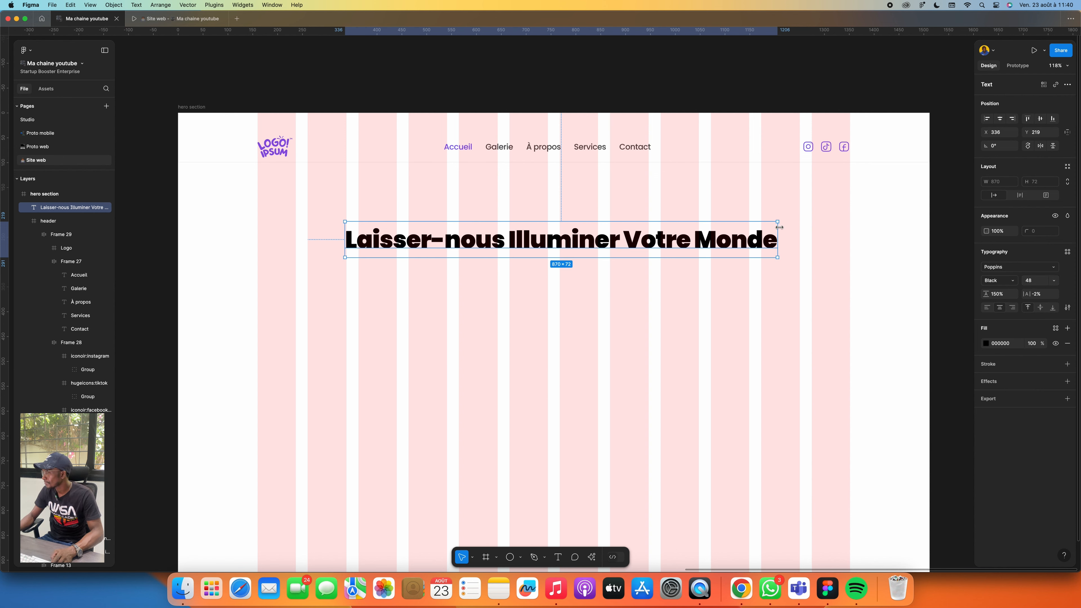
Narrow the headline box to a width of 558 and position it horizontally centred in the hero section at Y 150.
drag(779, 227, 622, 236)
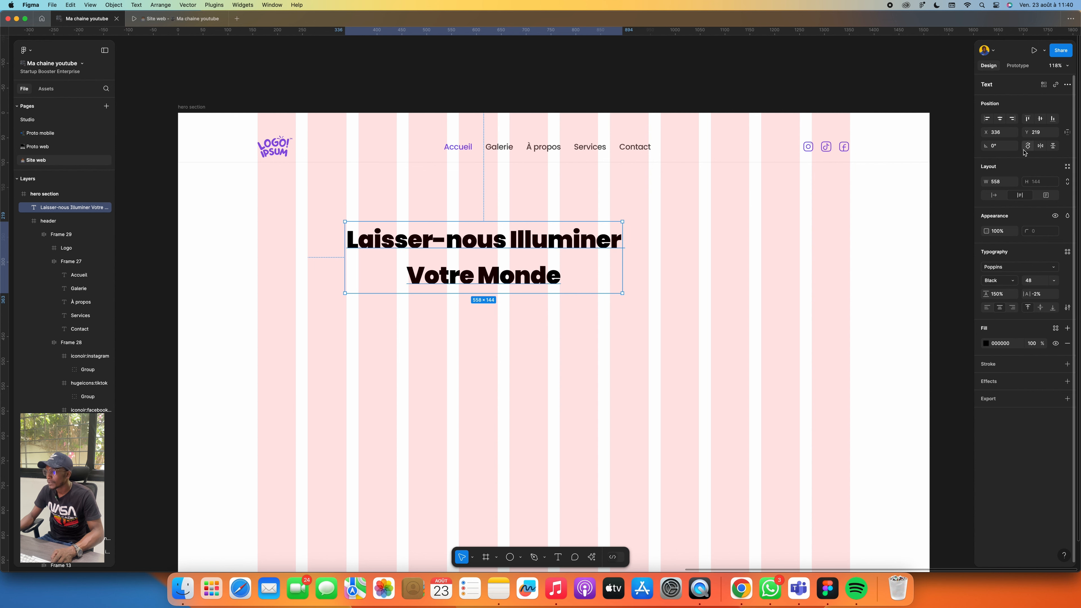
click(999, 119)
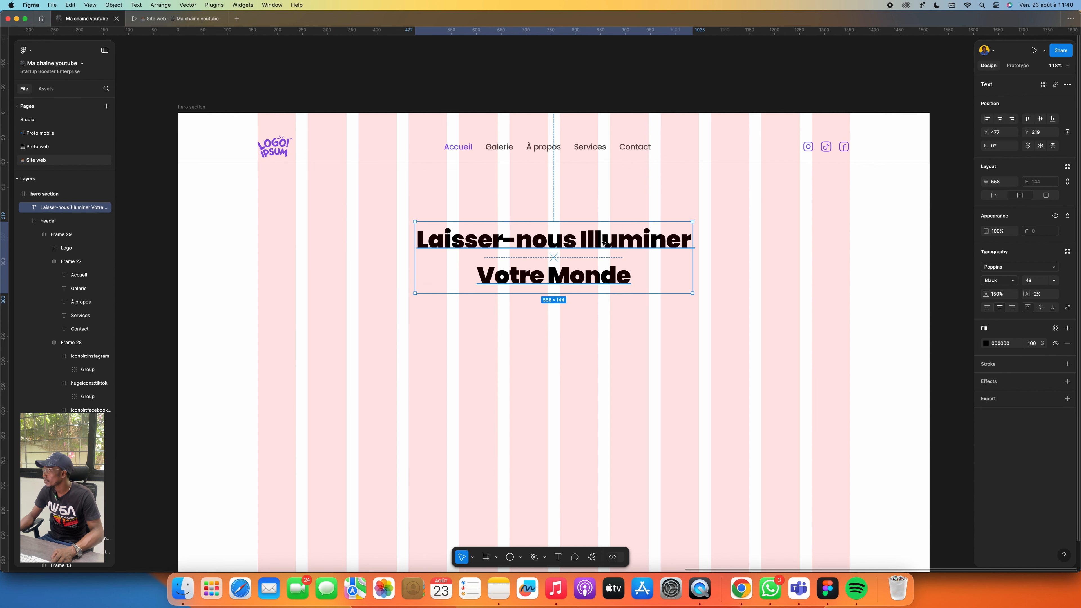
drag(636, 226, 635, 202)
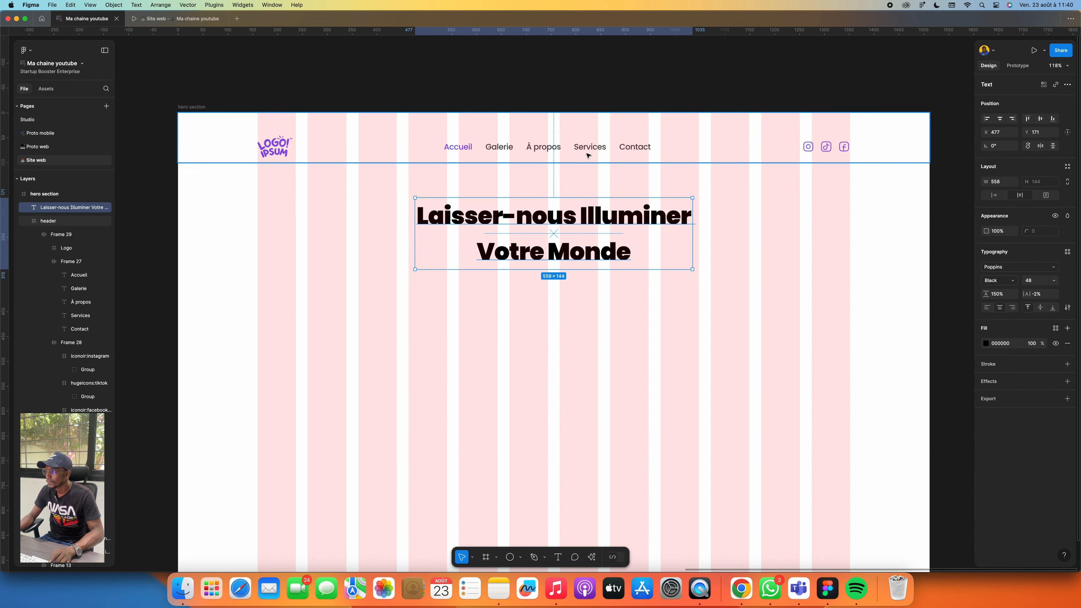
key(shift+Up)
key(shift+Up)
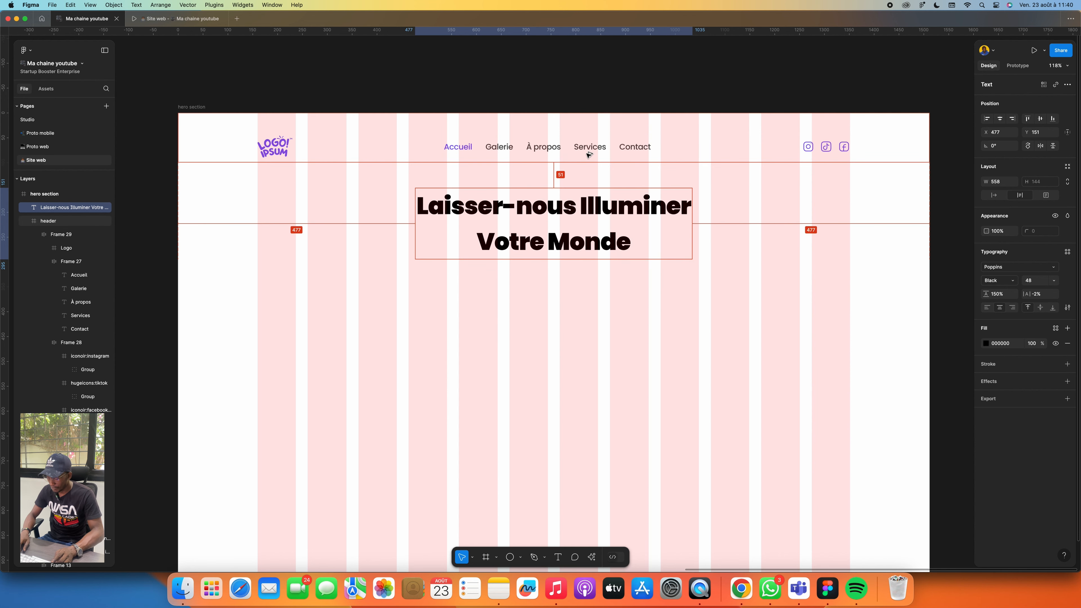
key(Up)
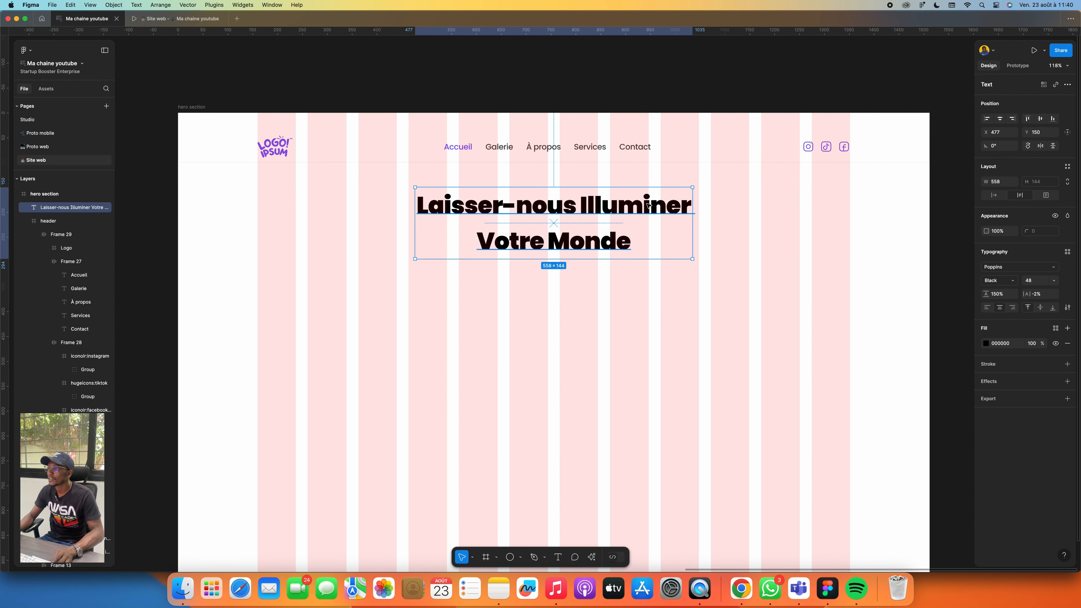
Colour the word "Illuminer" in the headline with the page's purple 7F5AFF.
scroll(647, 205, up, 2)
double_click(660, 197)
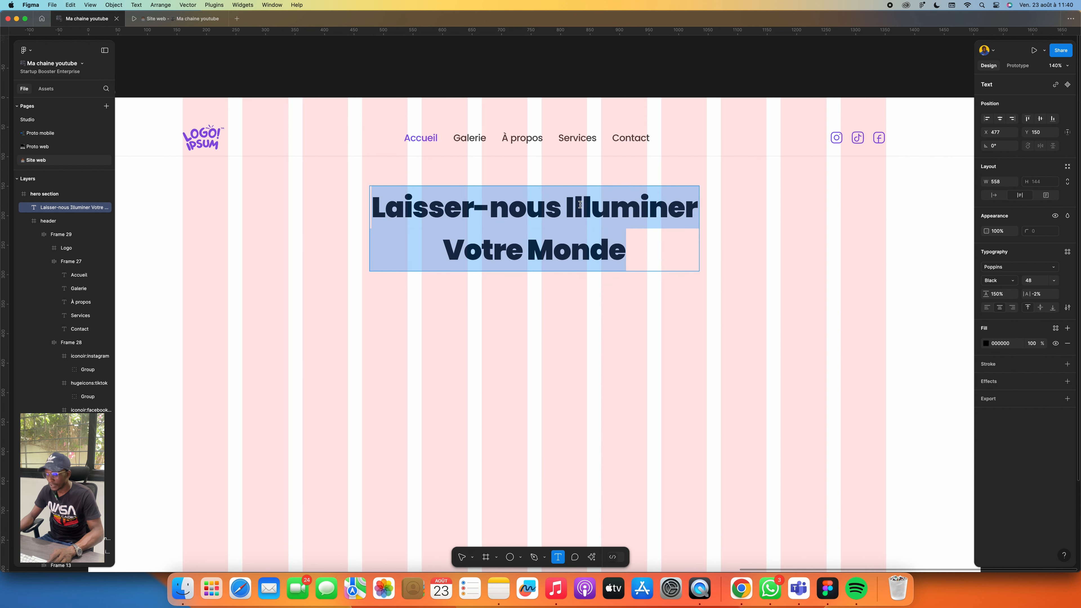
drag(566, 206, 700, 206)
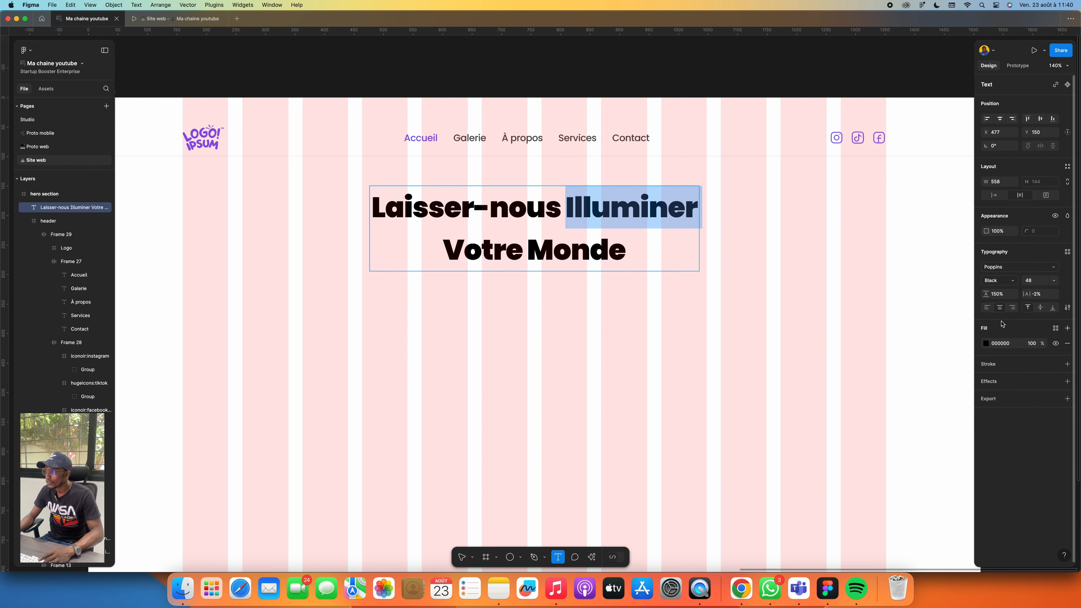
click(985, 343)
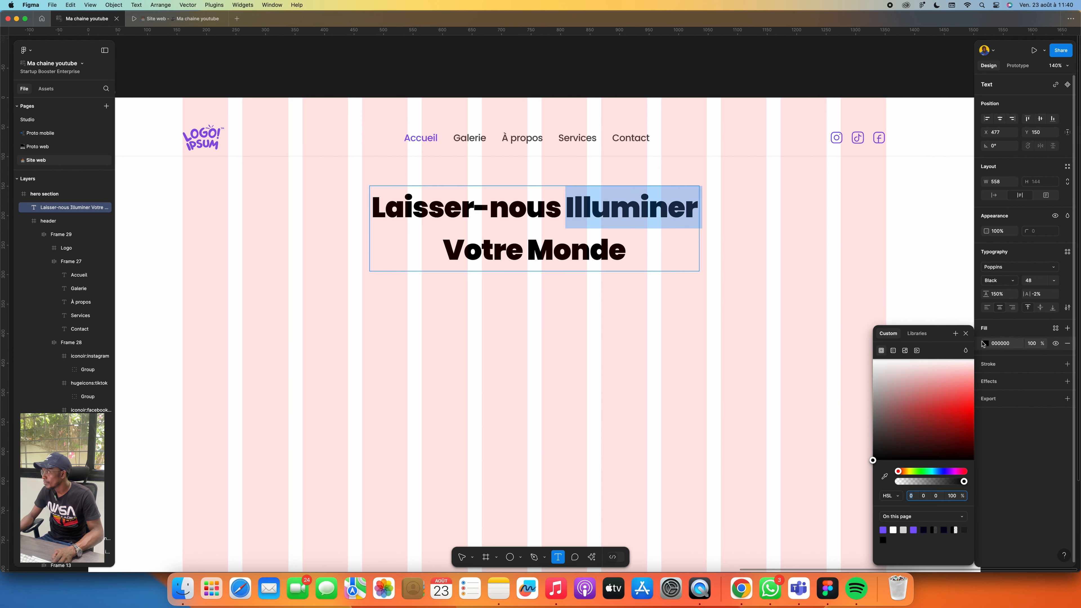
click(884, 529)
click(643, 378)
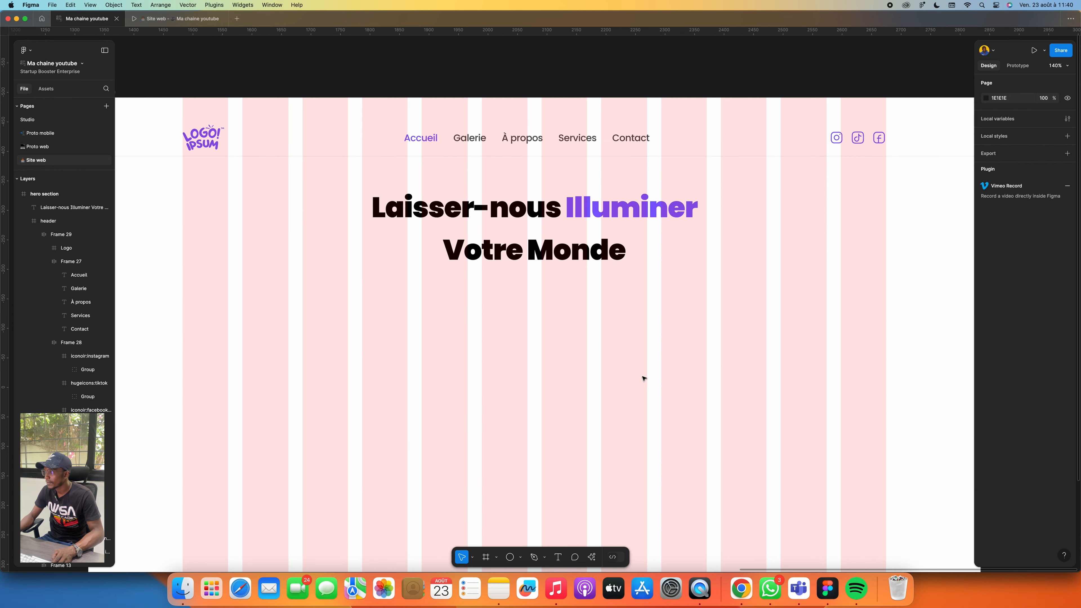
scroll(643, 378, down, 2)
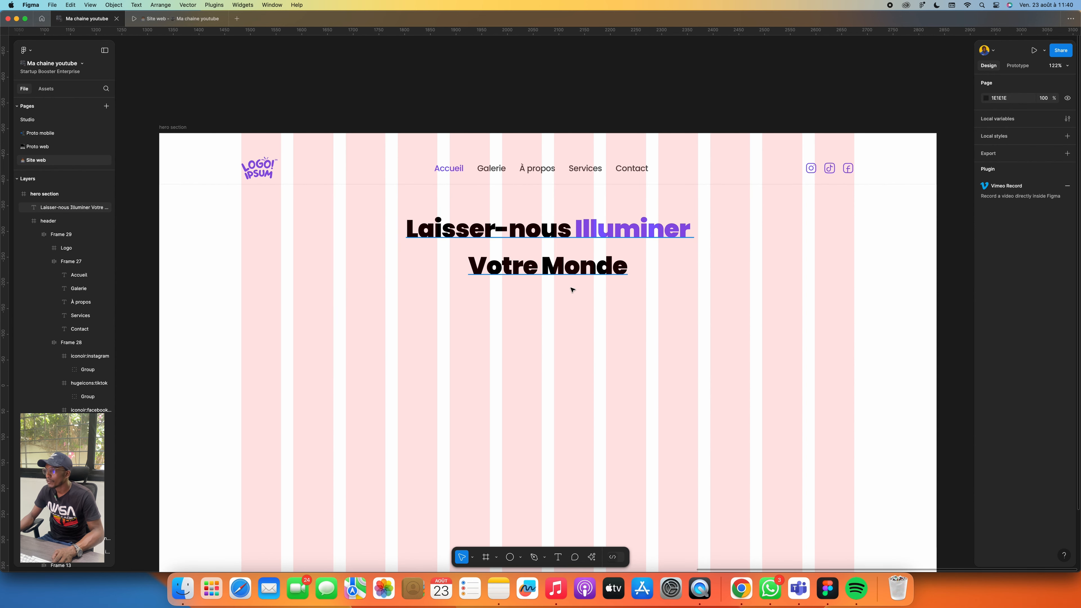
scroll(571, 288, down, 2)
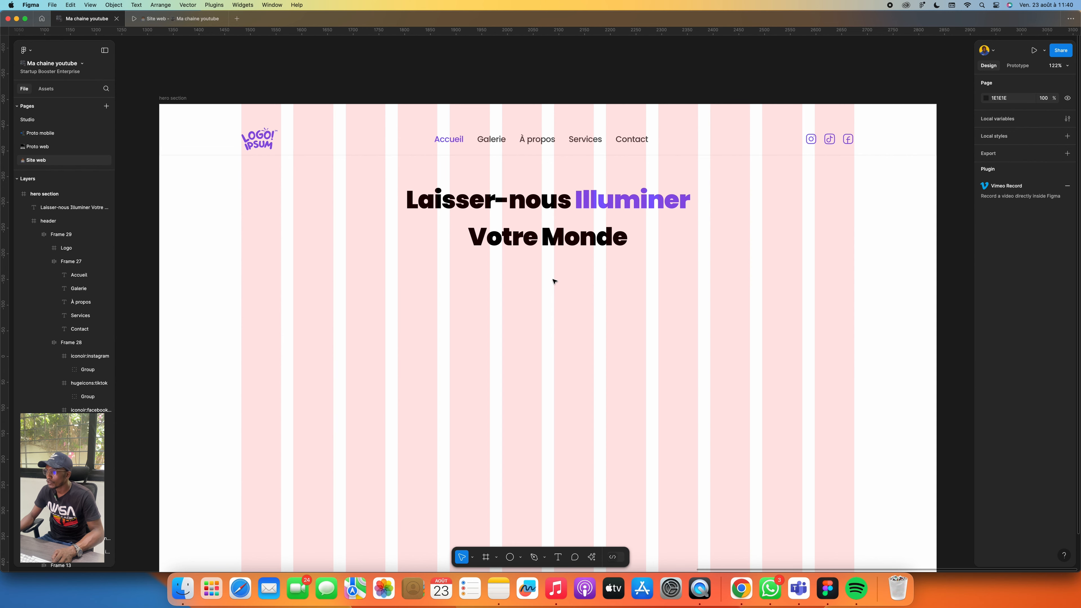
scroll(554, 282, up, 3)
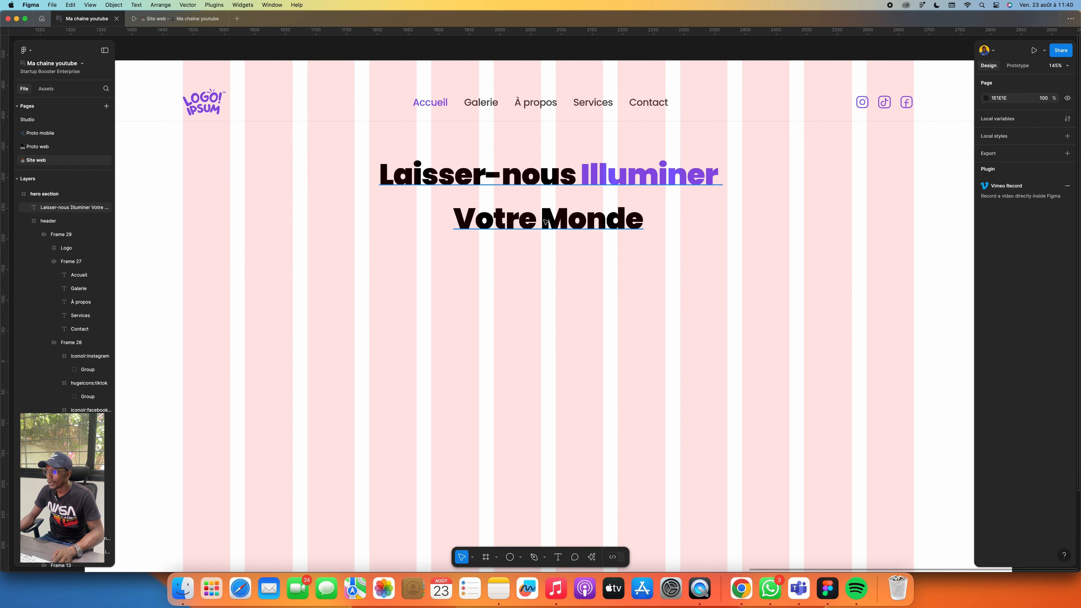
key(t)
click(505, 294)
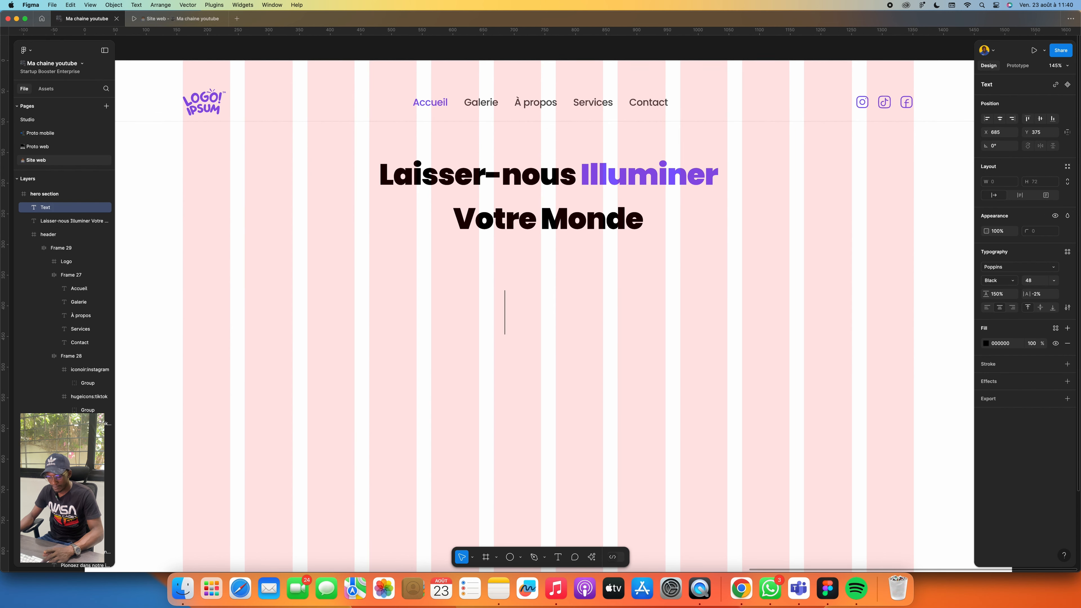
text(cfff)
key(Escape)
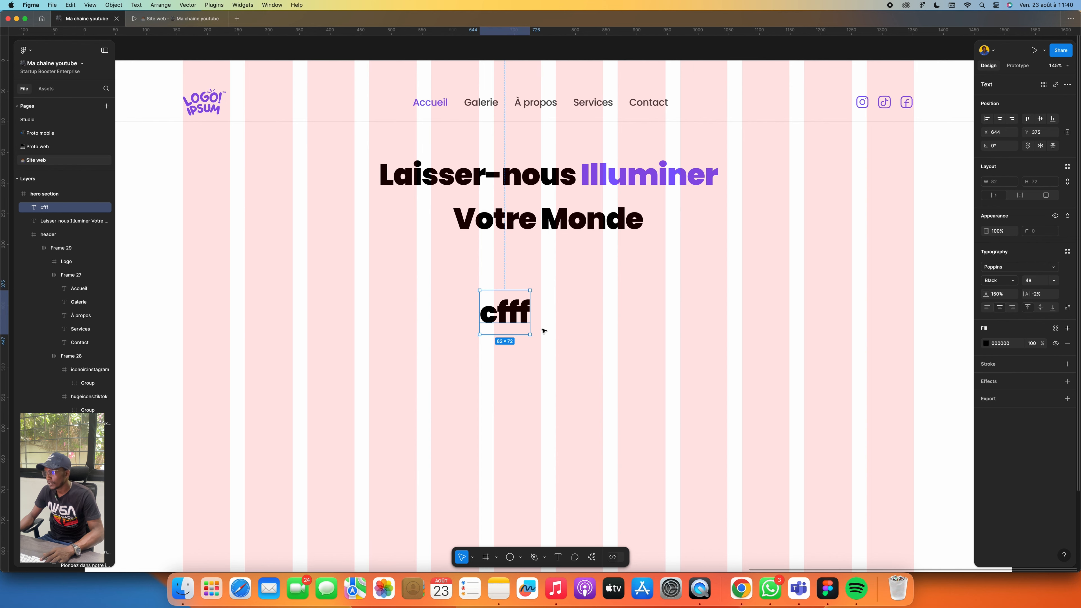
key(Delete)
Duplicate the headline straight down beneath the original, at Y 306.
click(564, 218)
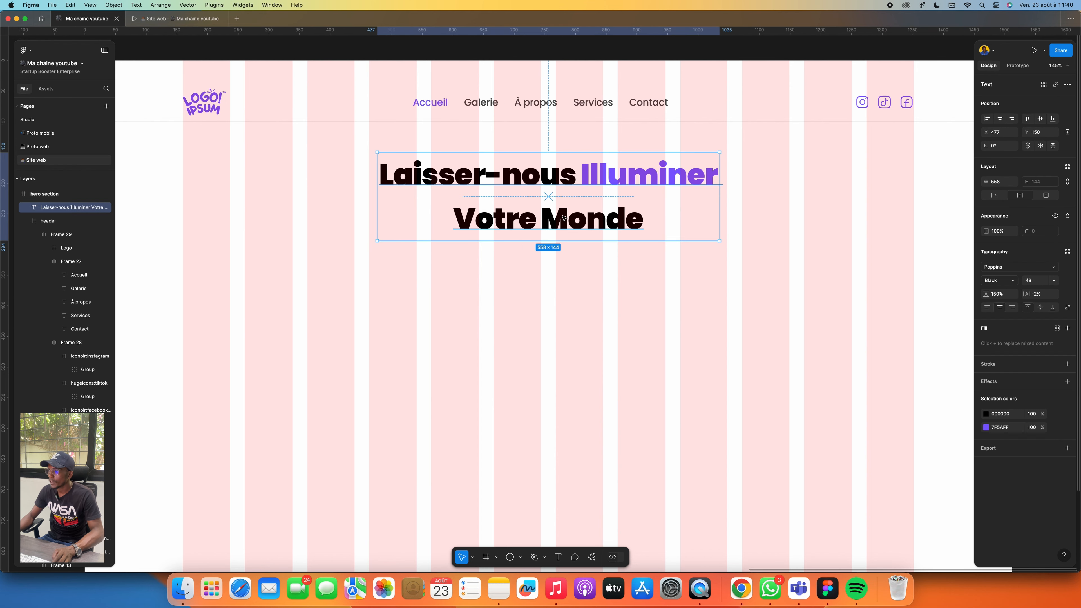
alt+drag(563, 218, 564, 314)
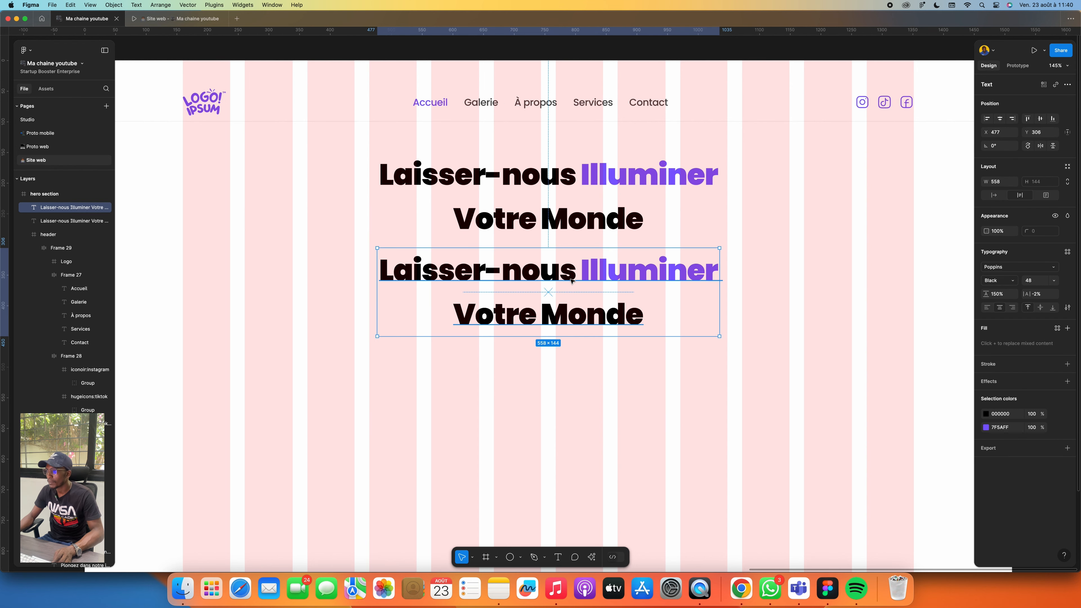
scroll(549, 280, down, 5)
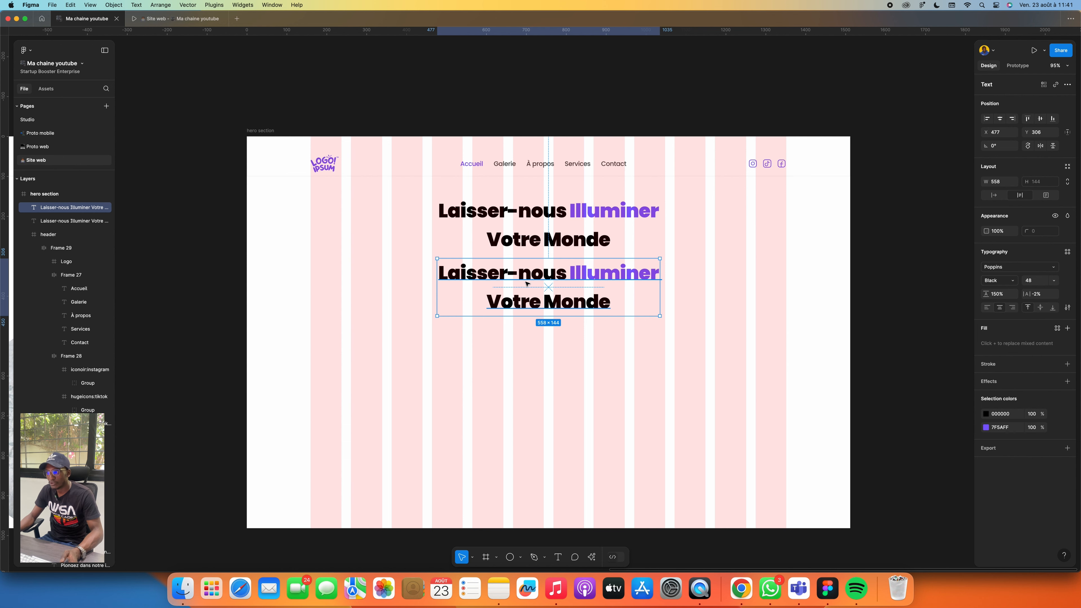
Try to generate placeholder text for the duplicated headline with the Lorem Ipsum plugin.
scroll(561, 285, up, 3)
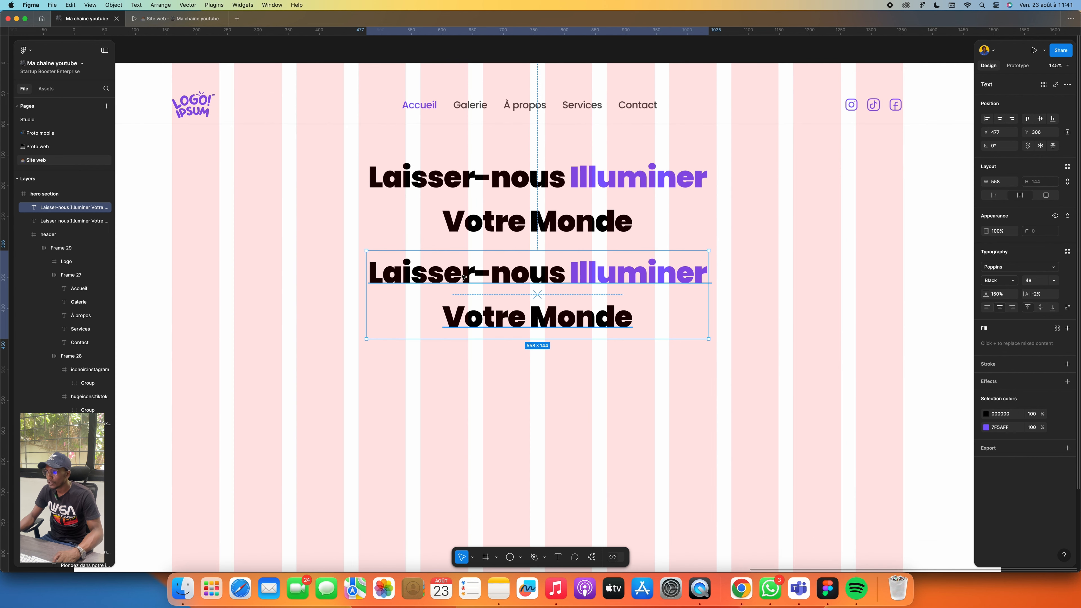
right_click(518, 279)
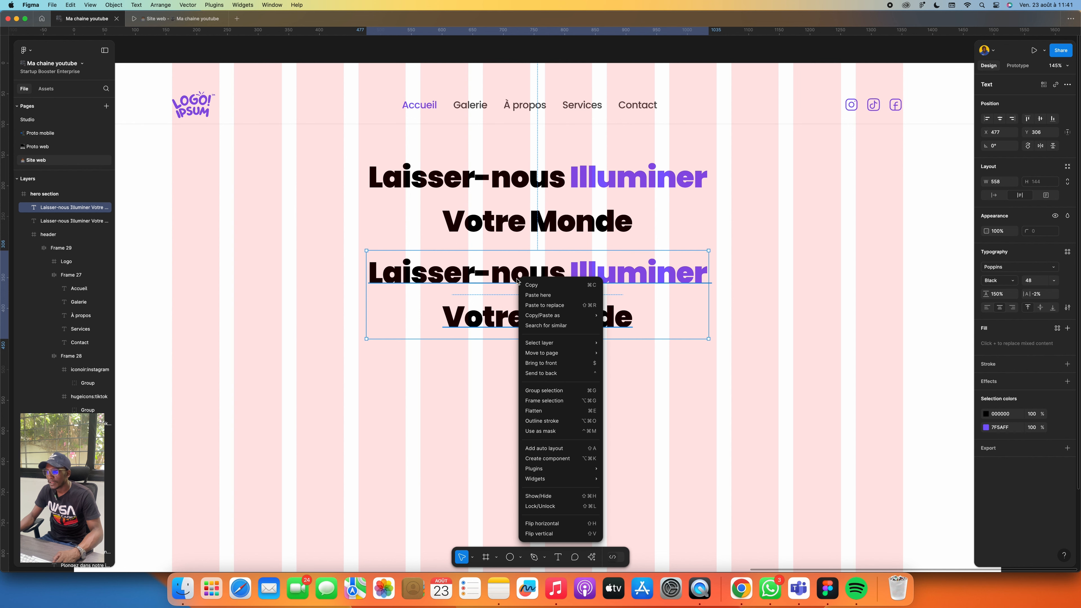
mouse_move(570, 480)
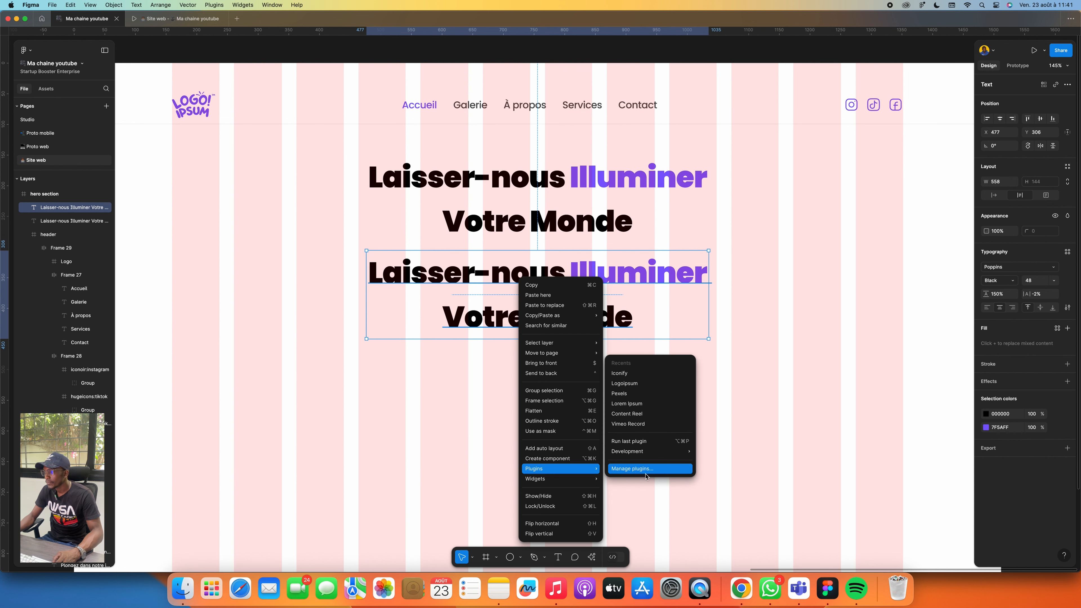
click(636, 407)
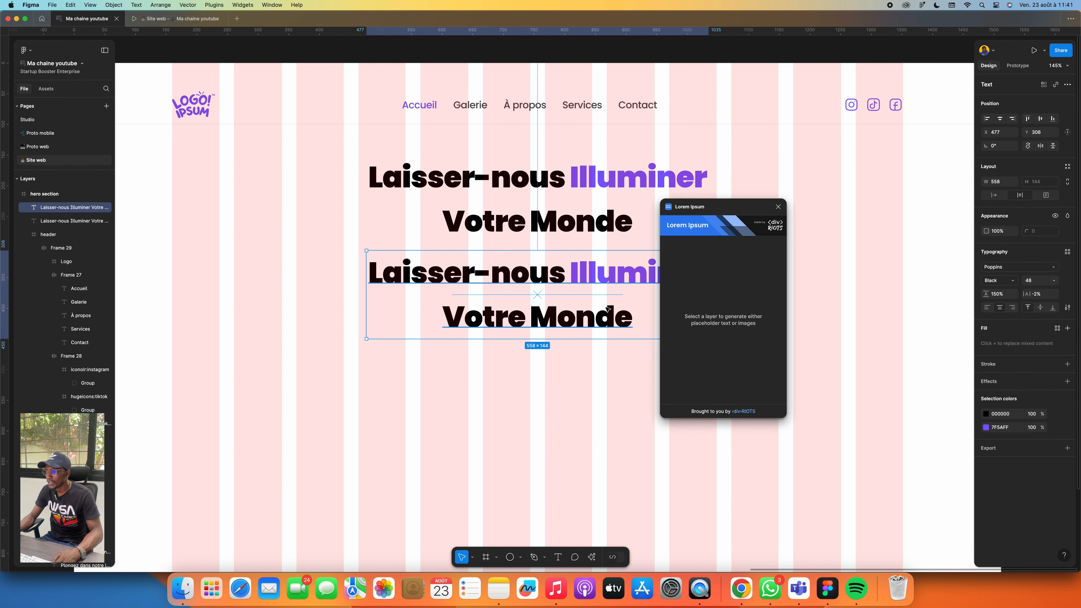
drag(728, 207, 766, 199)
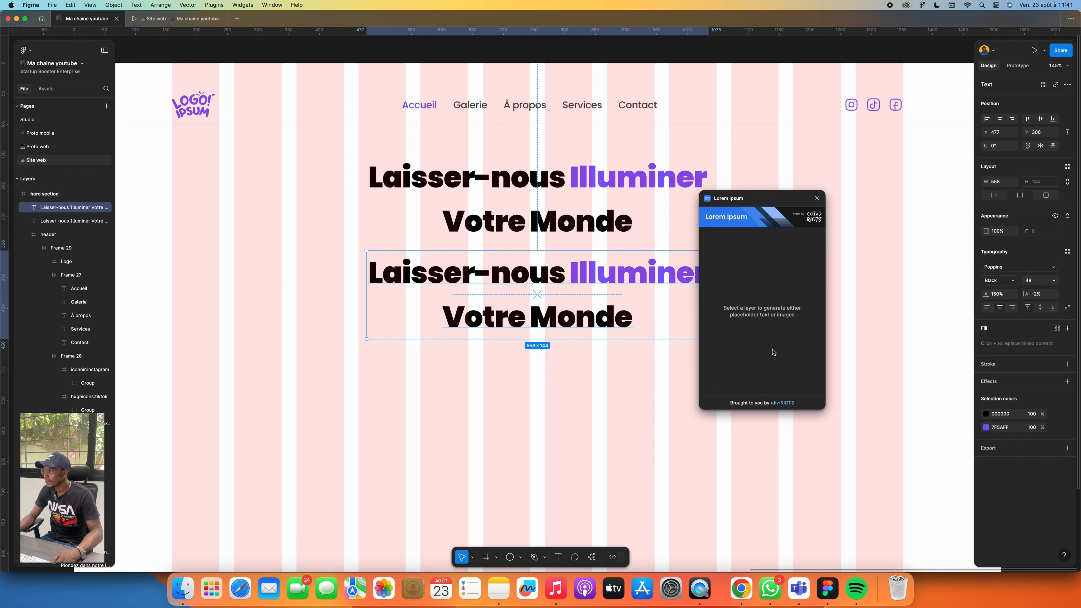
drag(784, 202, 820, 198)
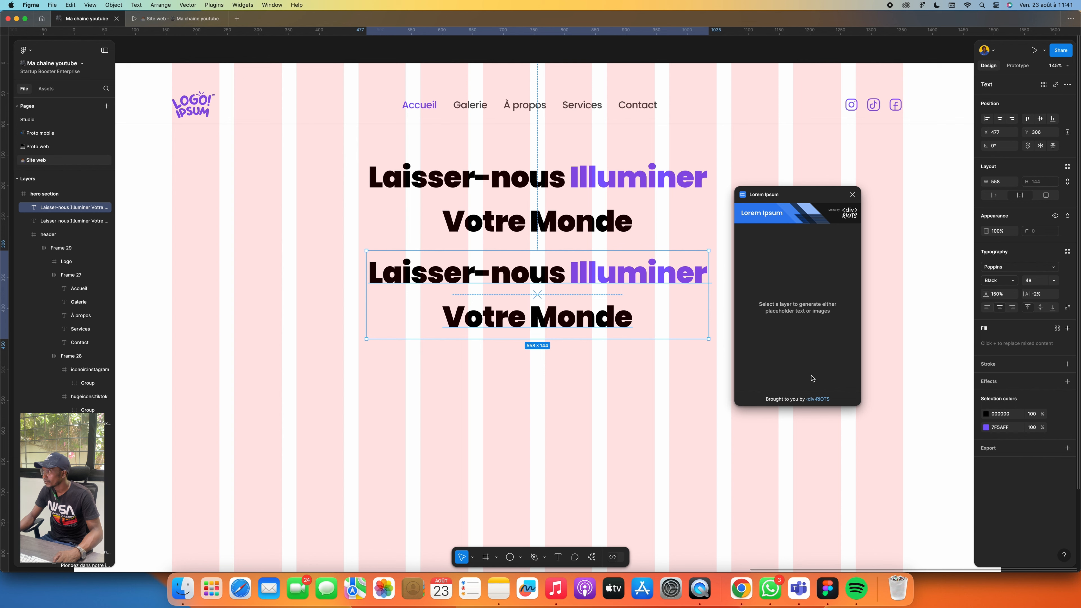
click(853, 195)
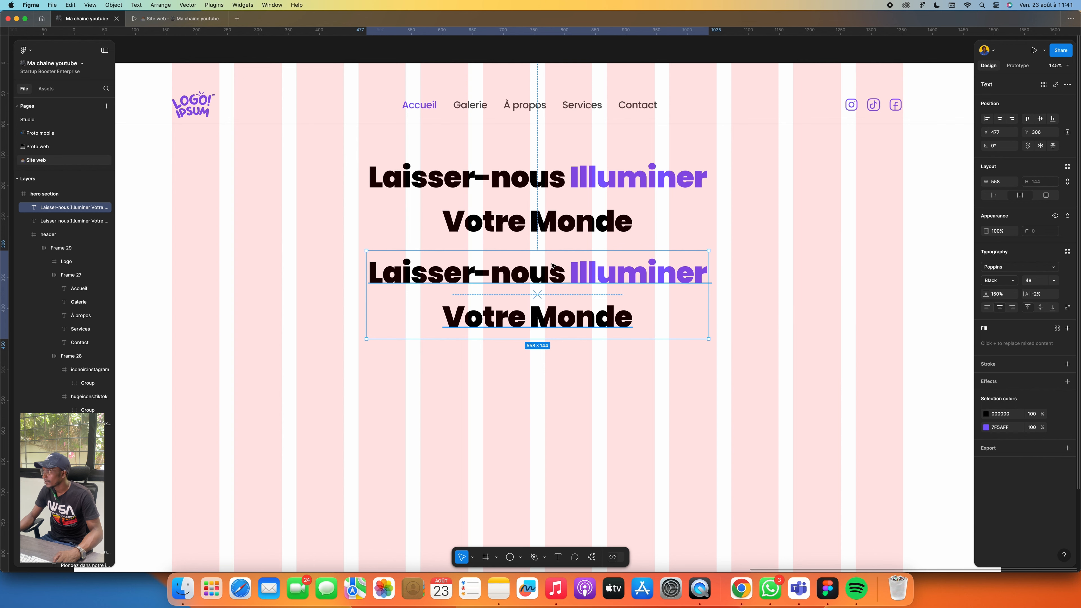
right_click(548, 287)
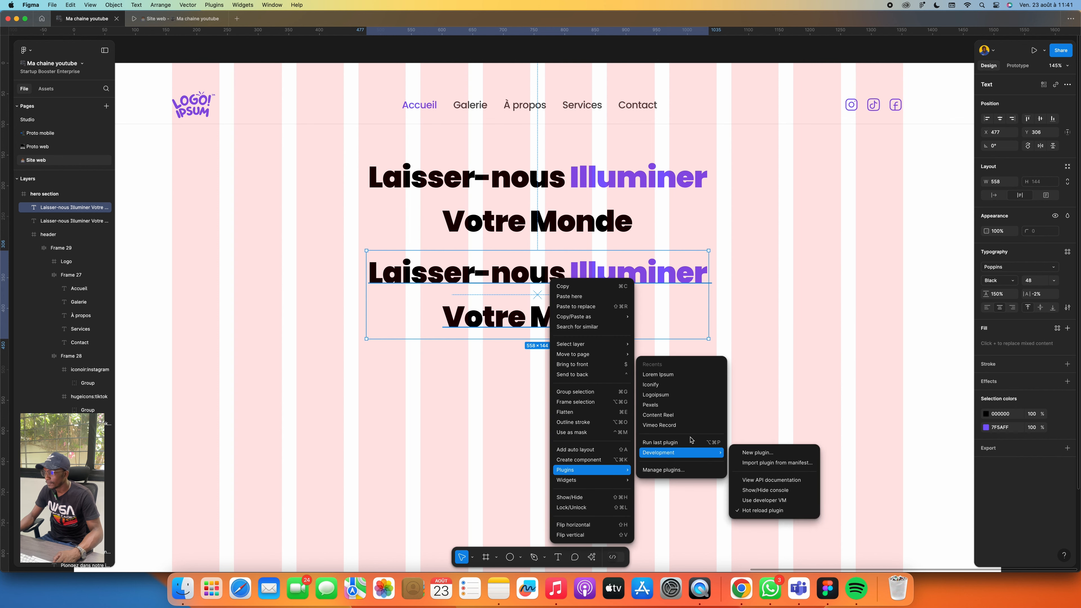
click(666, 376)
click(787, 221)
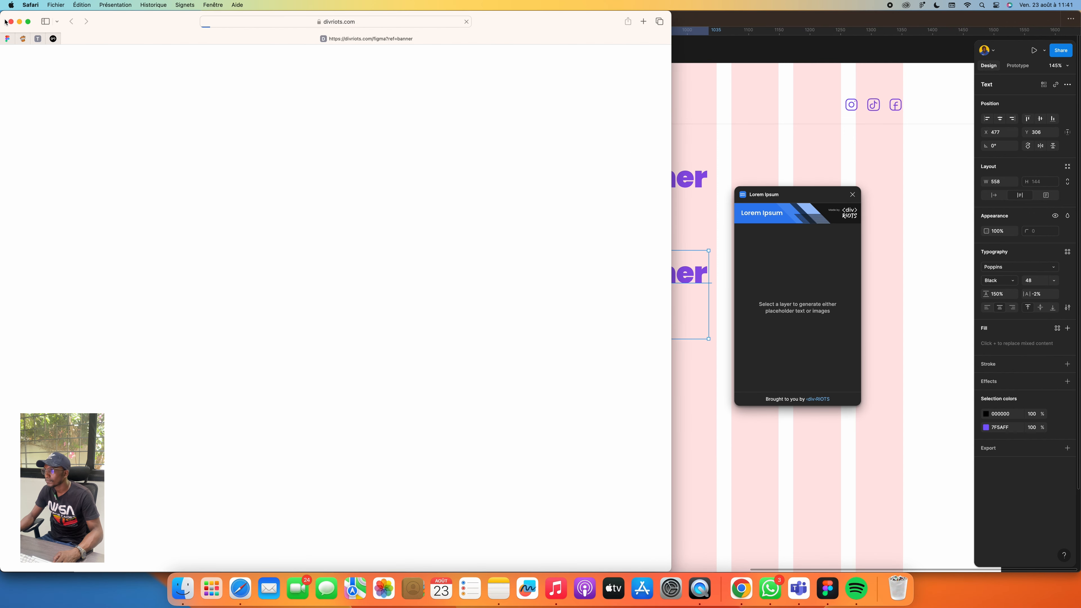
click(10, 21)
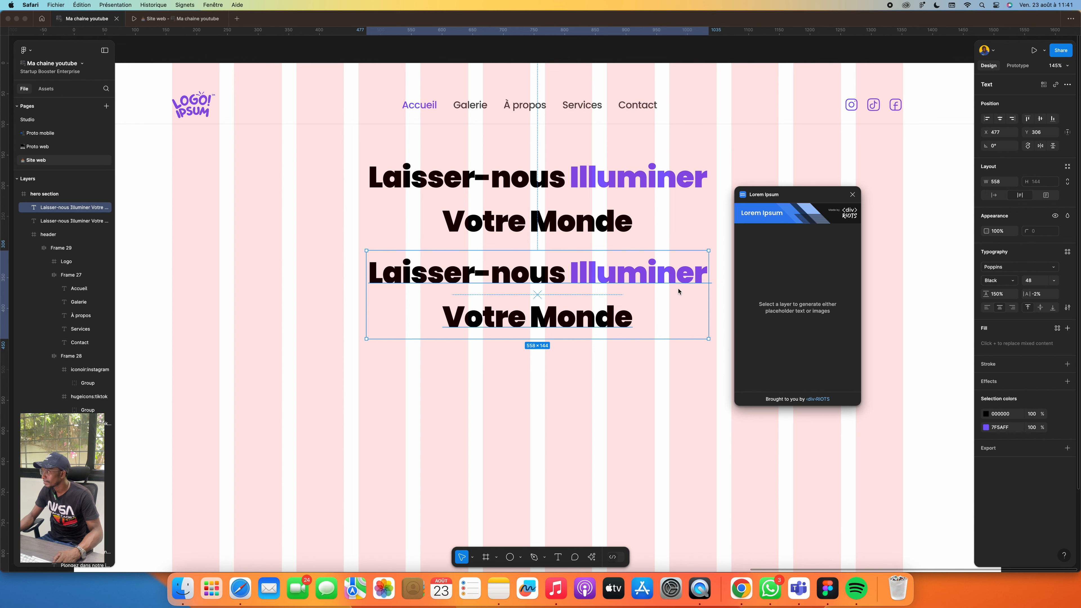
click(666, 282)
double_click(647, 280)
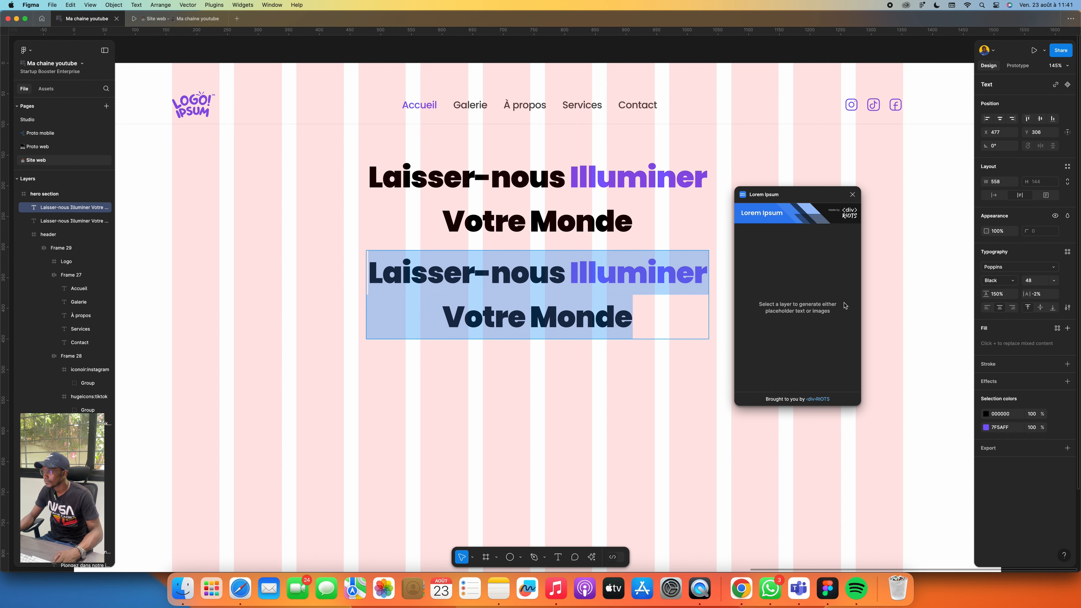
click(852, 195)
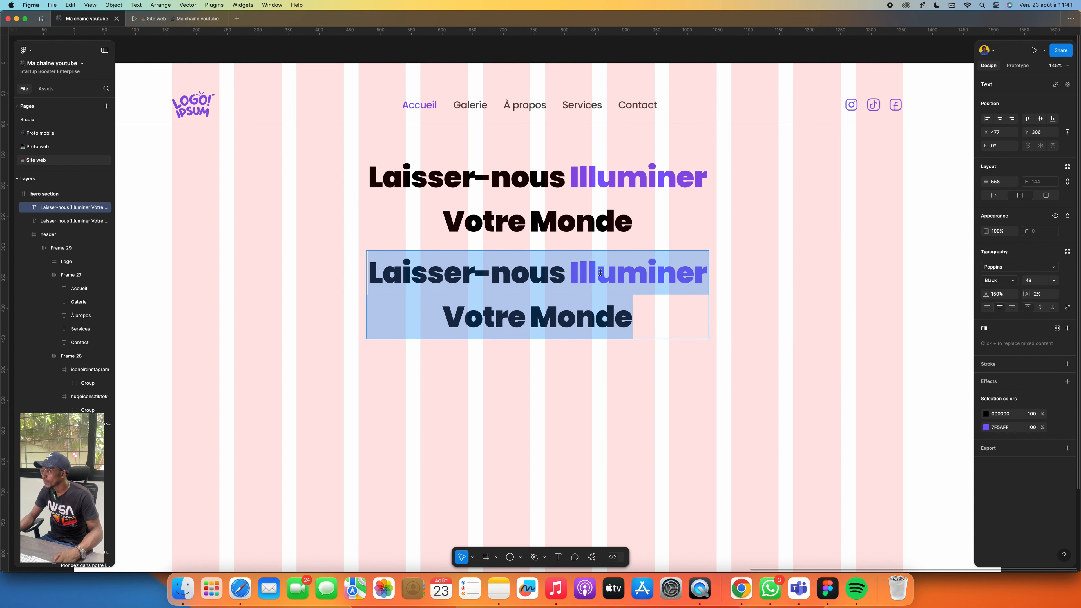
Switch to Chrome, search for "lorem itsum" and open the lipsum.com generator site.
key(super+Tab)
key(super+Tab)
key(super+Tab)
key(super+Tab)
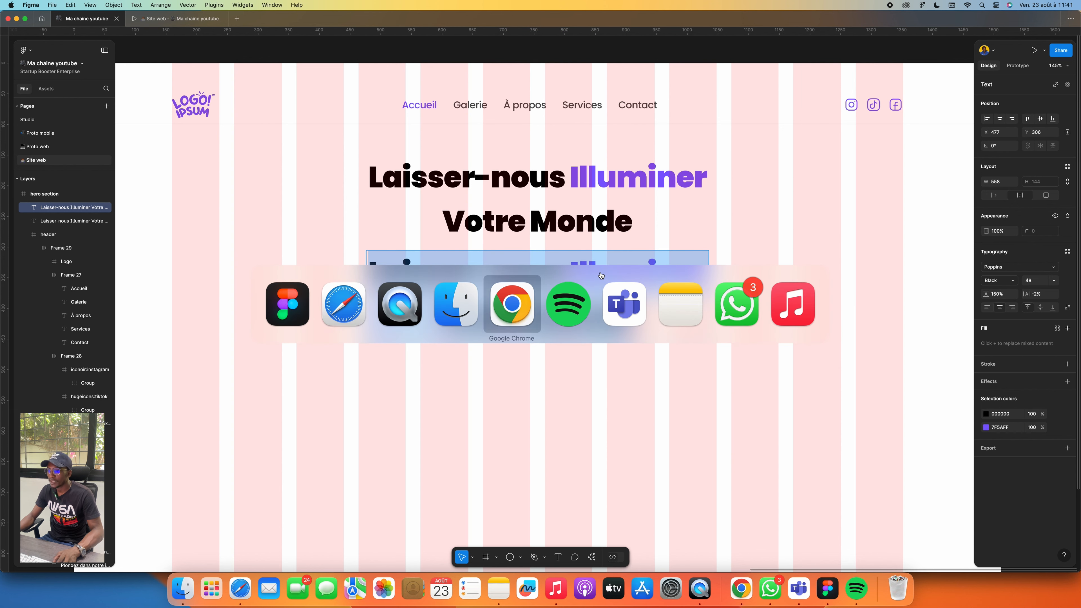
click(741, 590)
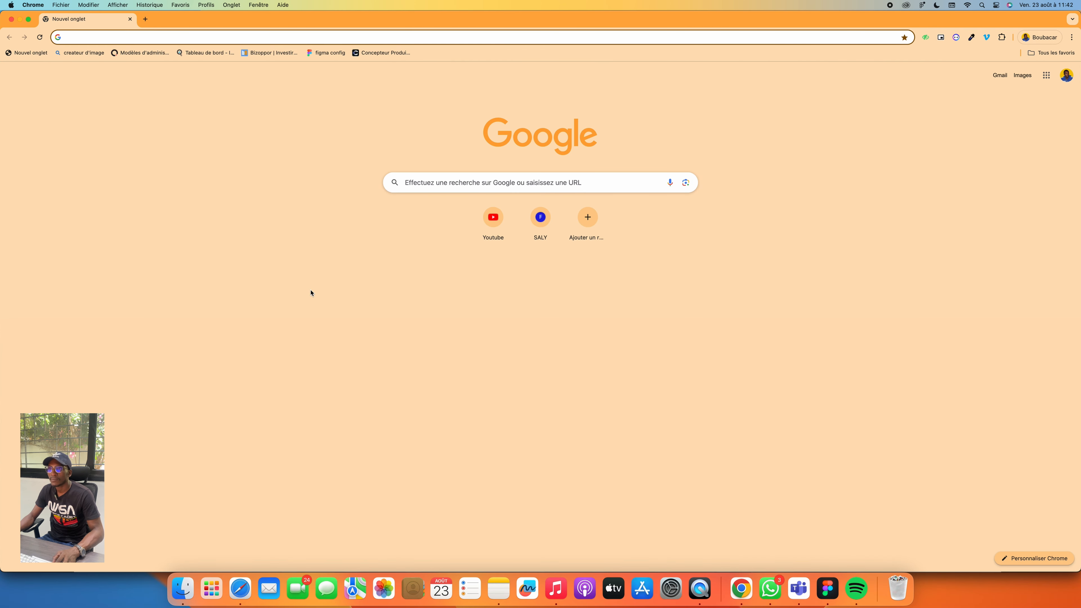
text(lorem itsu)
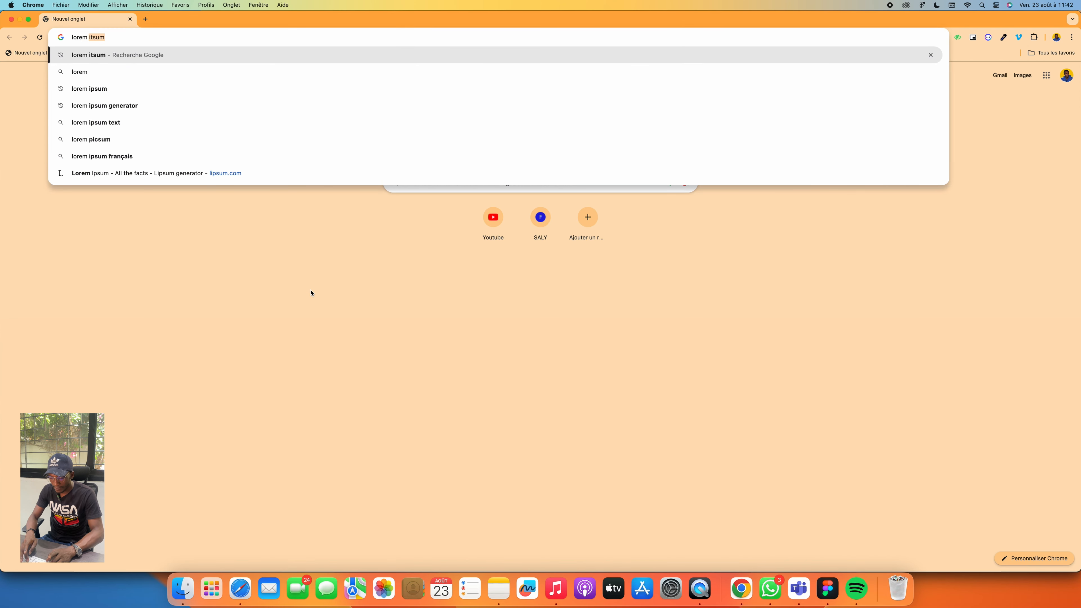
text(m)
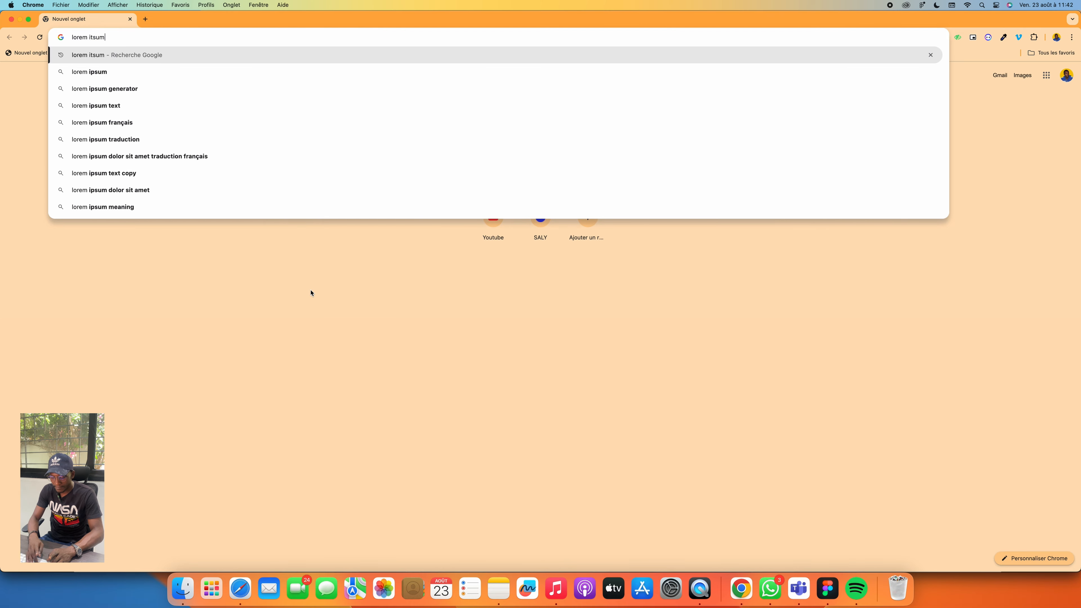
key(Return)
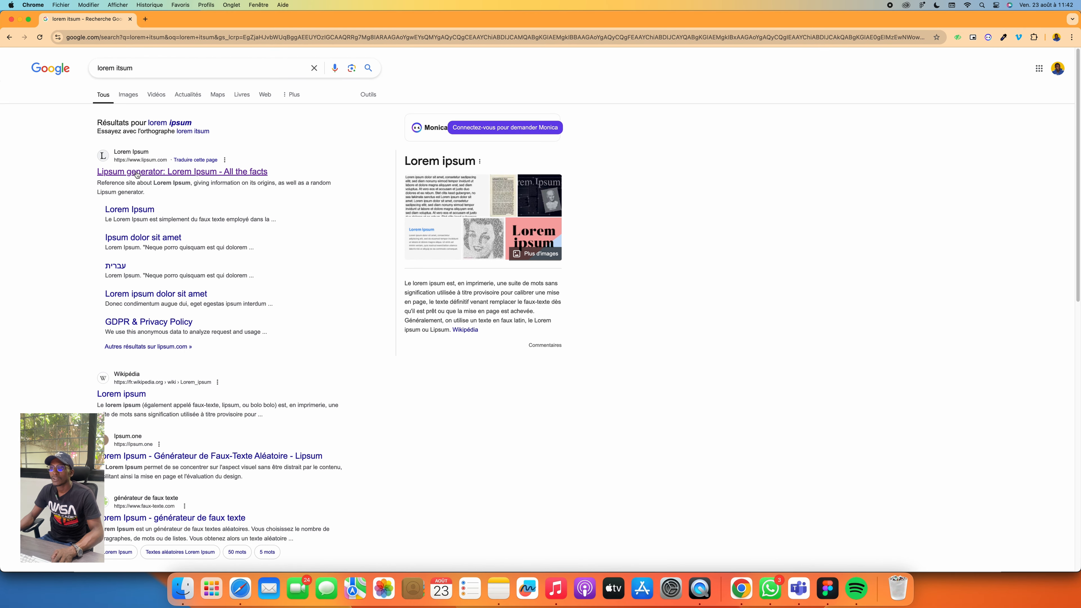
click(137, 172)
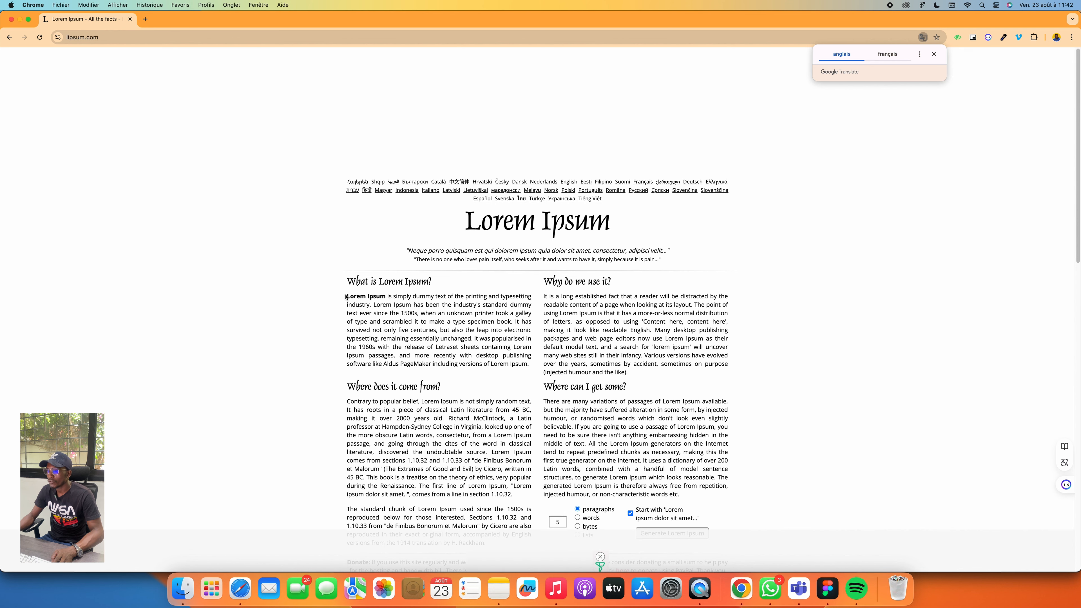
Copy the "What is Lorem Ipsum?" text from its opening words through "ever since the 1500s,".
drag(347, 297, 394, 303)
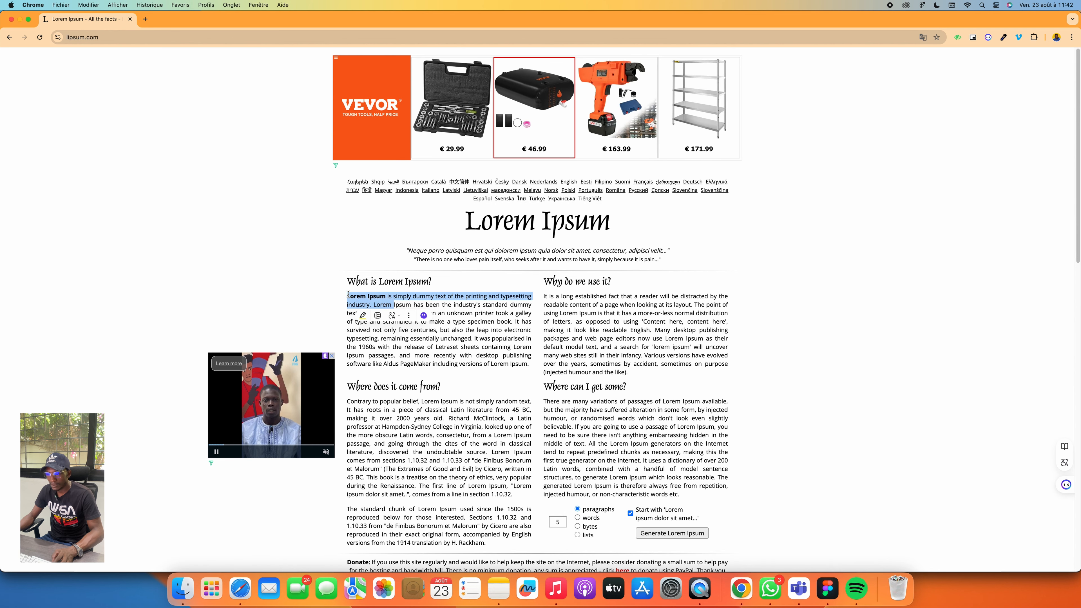
drag(348, 295, 421, 314)
key(super+c)
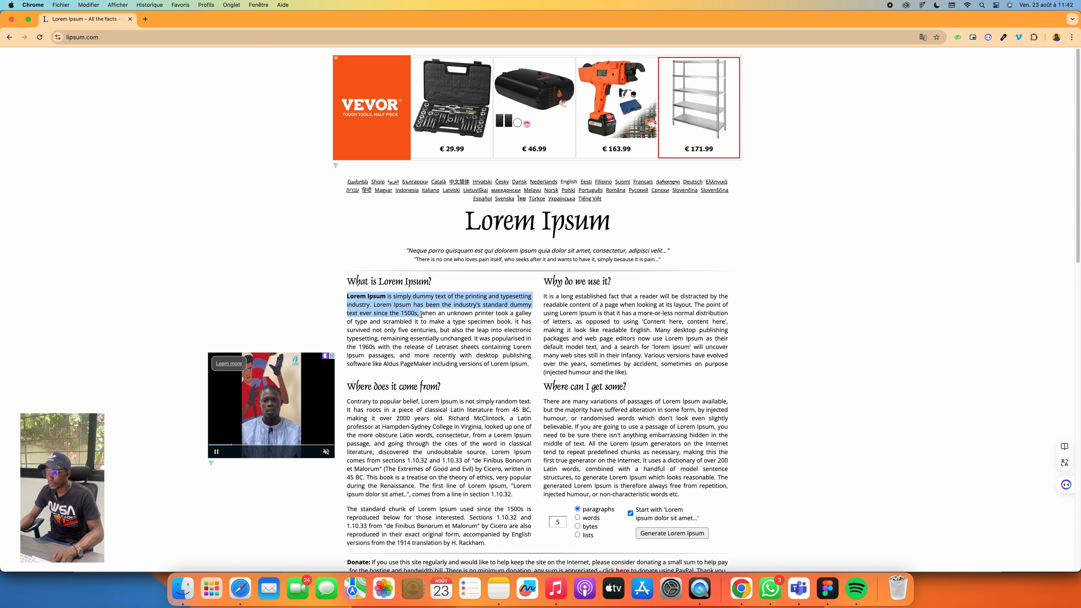
Switch back to Figma and replace the duplicated headline's text with the copied Lorem Ipsum passage.
key(super+Tab)
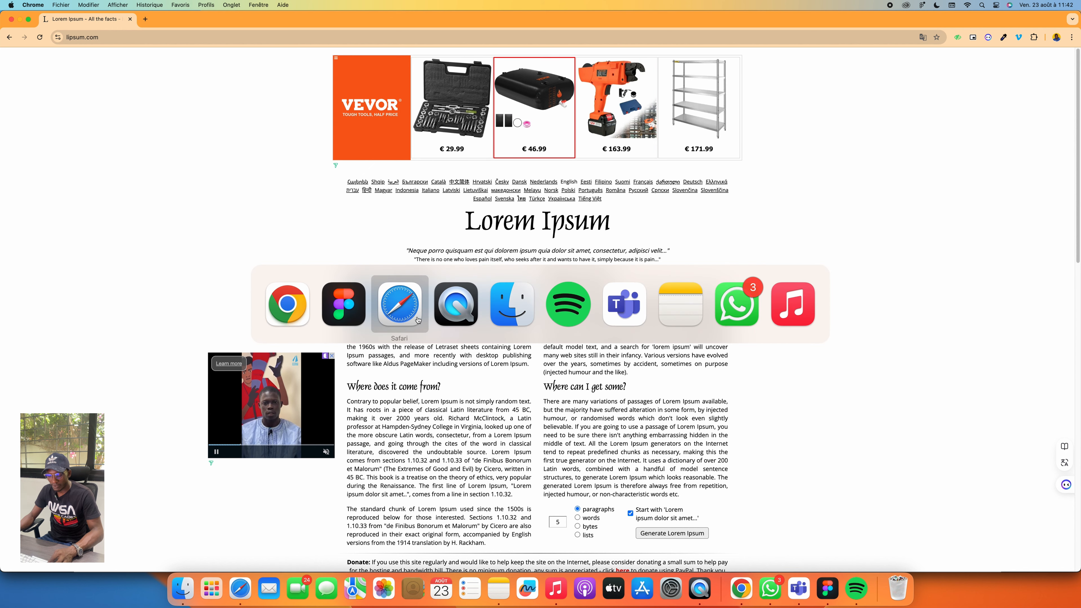
click(344, 304)
triple_click(457, 316)
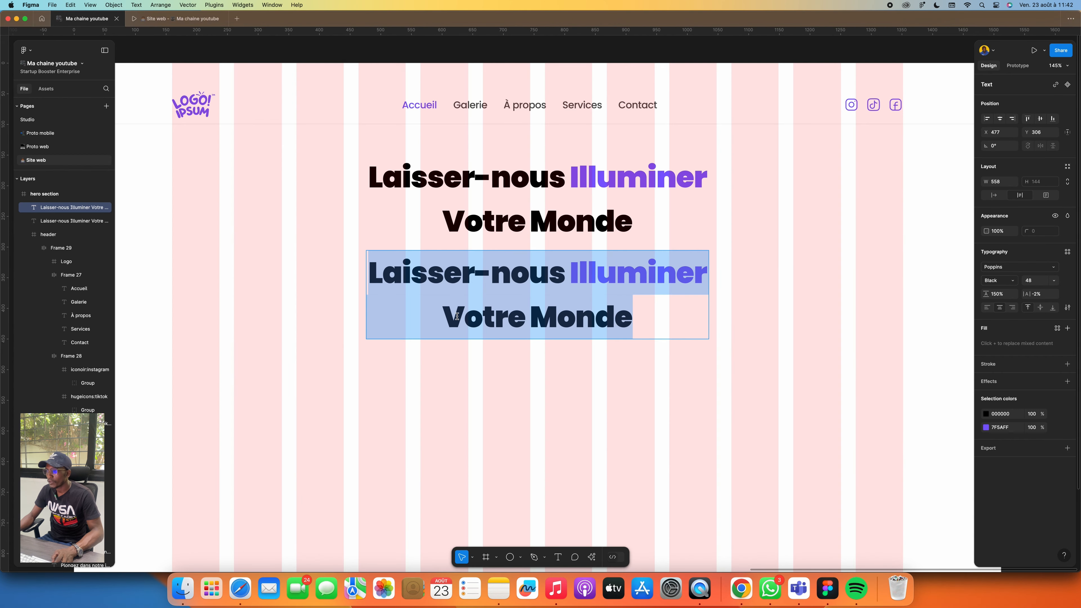
key(super+v)
key(Escape)
Set the Lorem Ipsum paragraph's font size to 16 and its weight to Regular.
scroll(497, 342, down, 5)
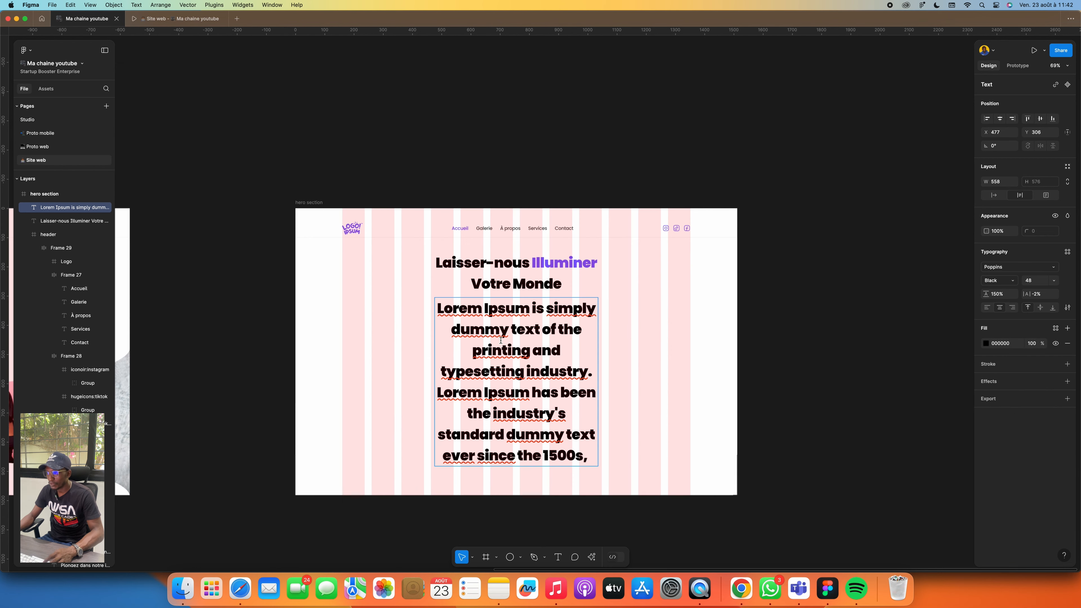
click(1042, 280)
text(16)
key(Return)
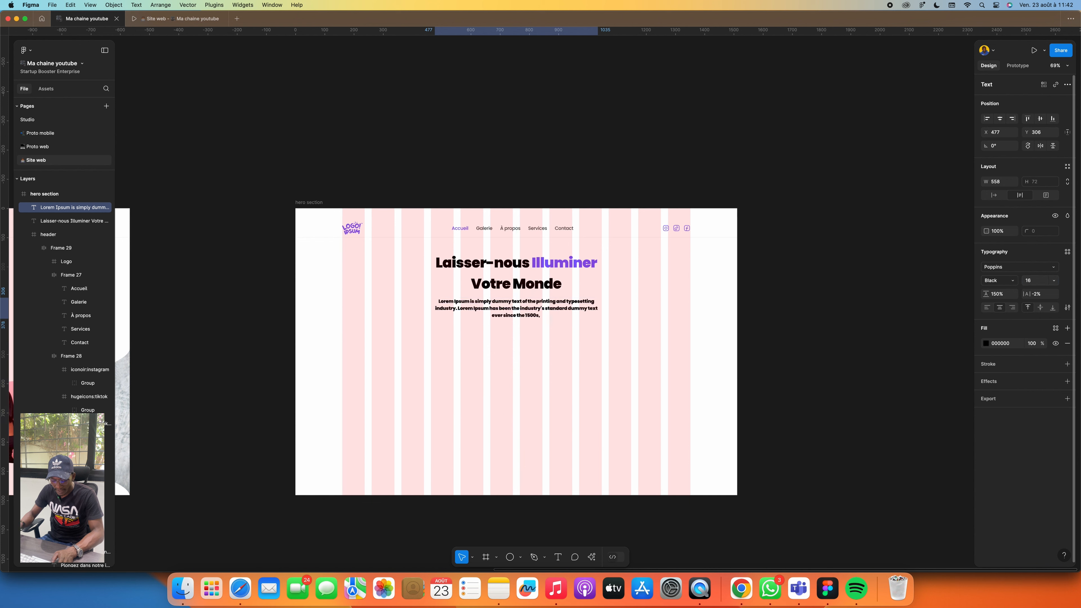
click(996, 284)
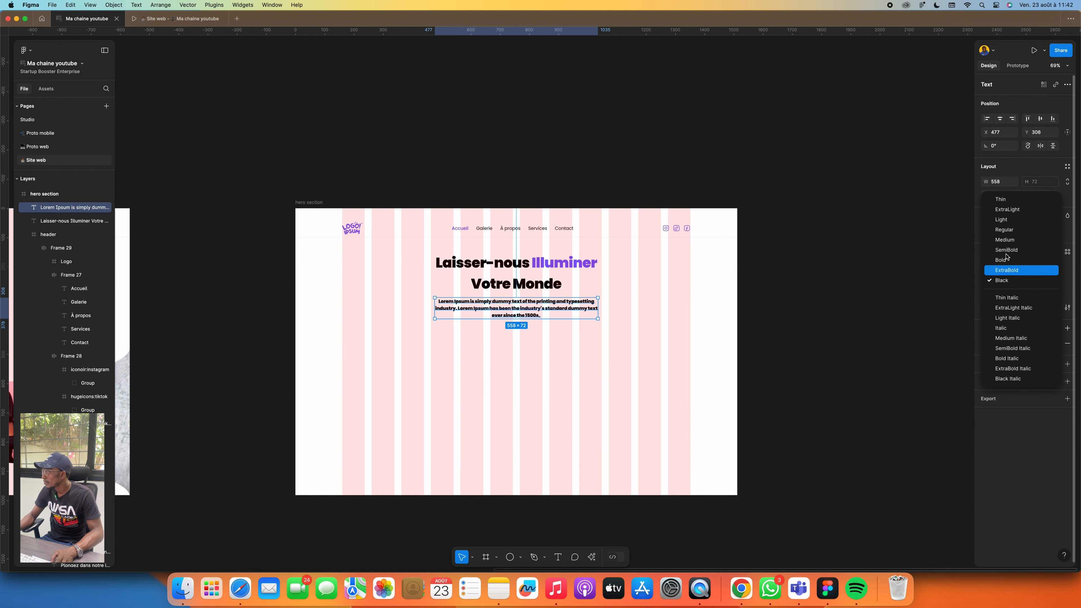
click(1012, 234)
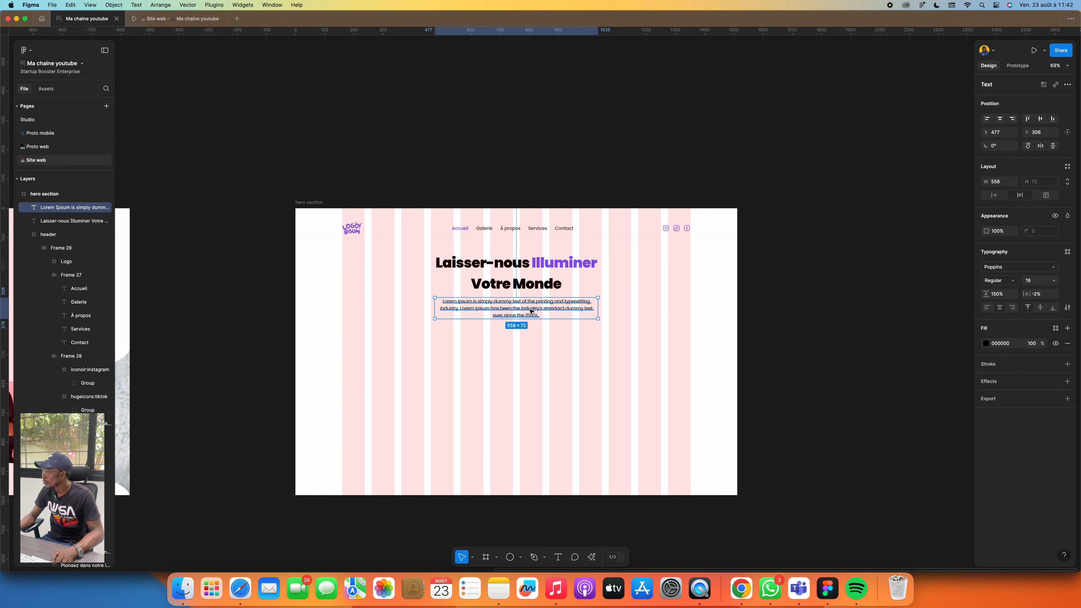
Set the opacity of the Lorem Ipsum paragraph's black fill to 70%.
click(1033, 343)
text(70)
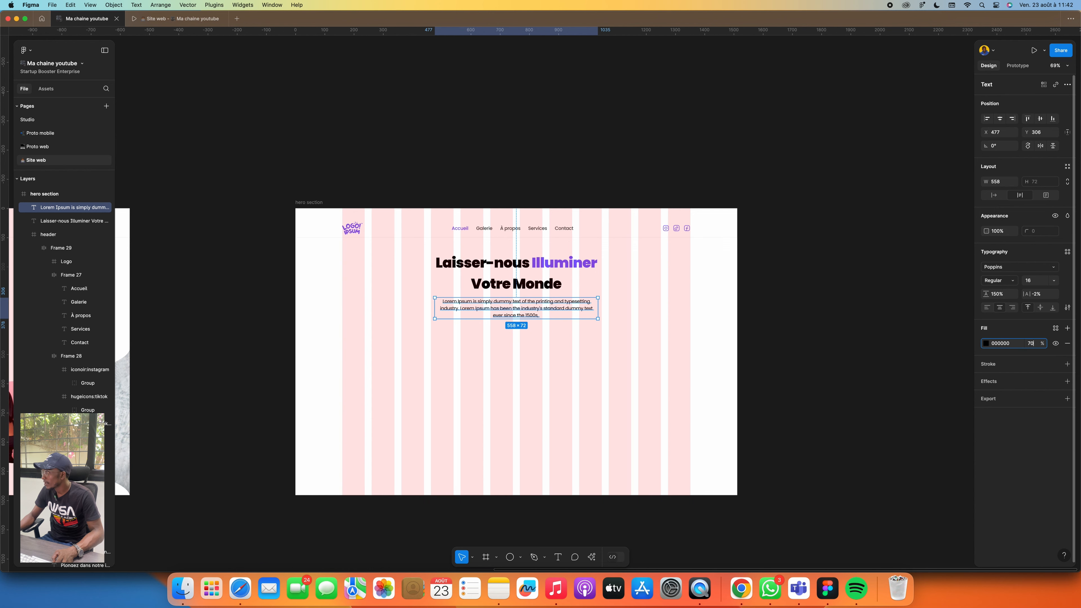
key(Return)
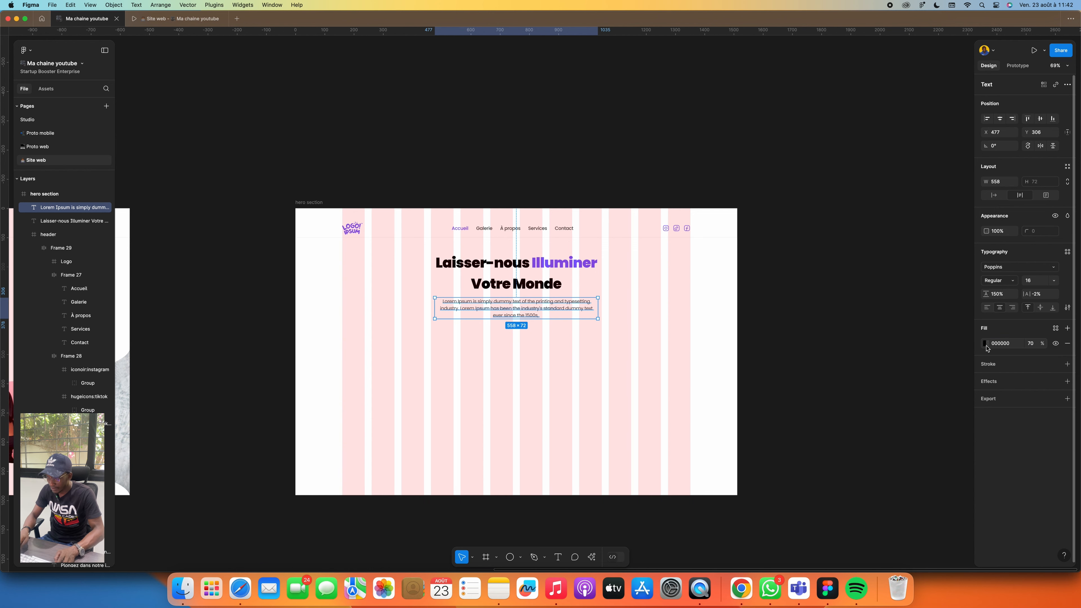
Narrow the Lorem Ipsum paragraph to a width of 440 and position it horizontally centred at Y 300.
scroll(490, 315, up, 3)
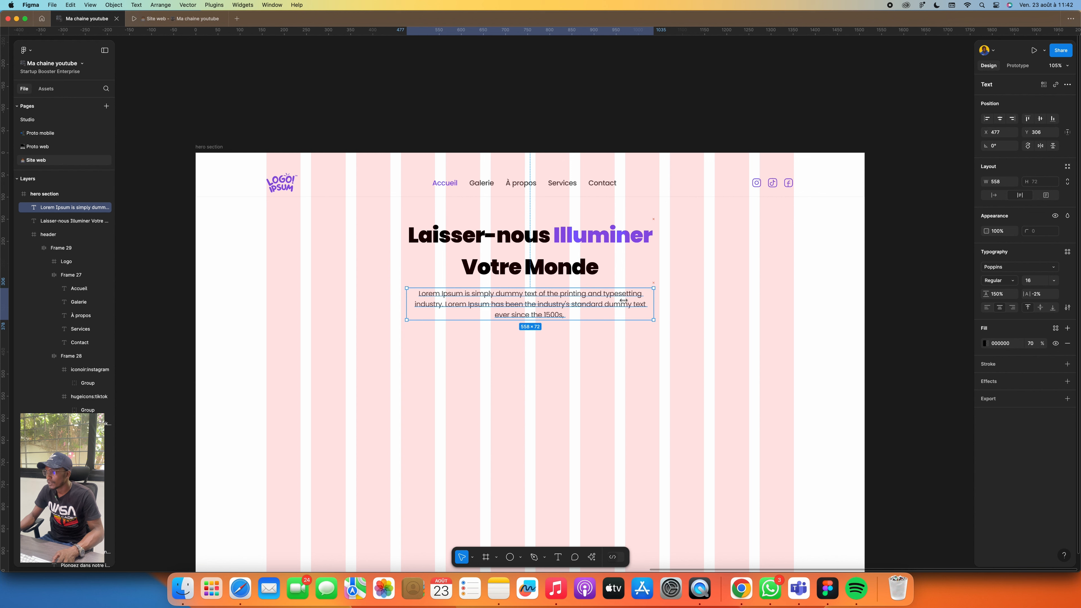
drag(653, 303, 601, 303)
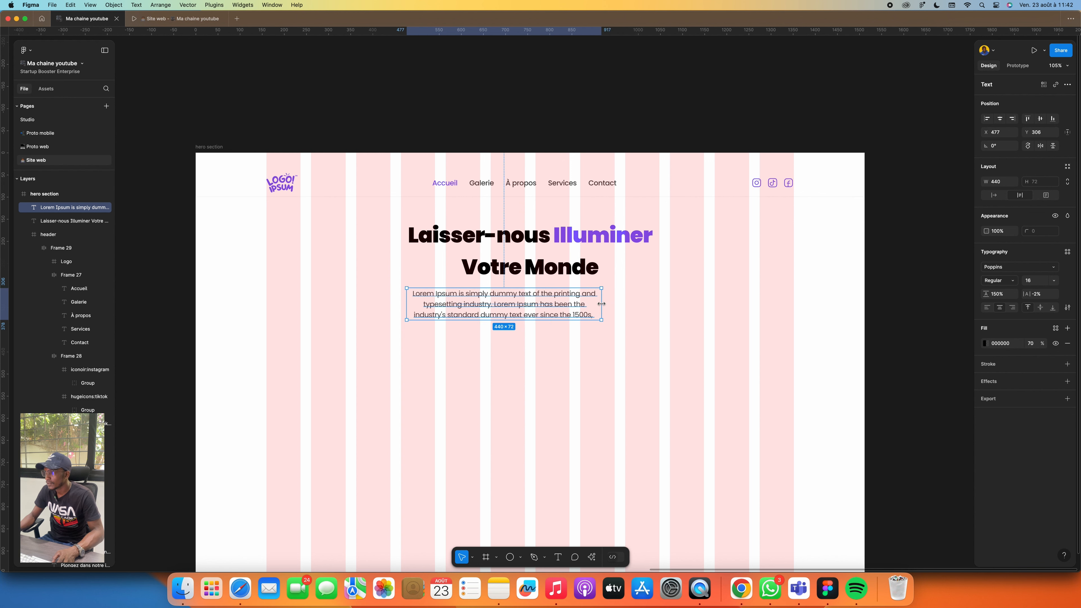
click(1000, 120)
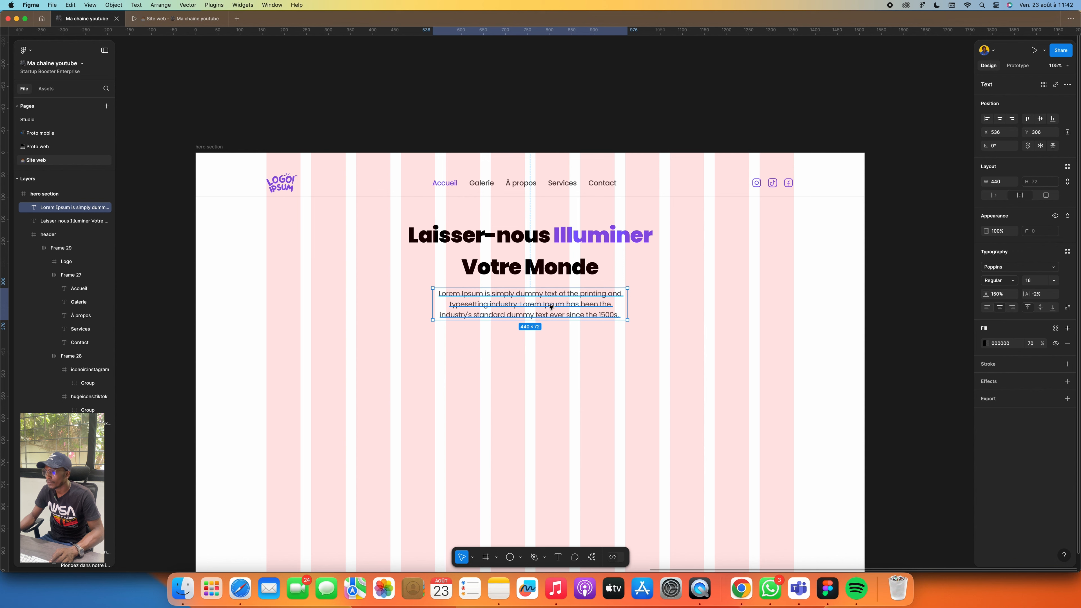
drag(551, 306, 550, 306)
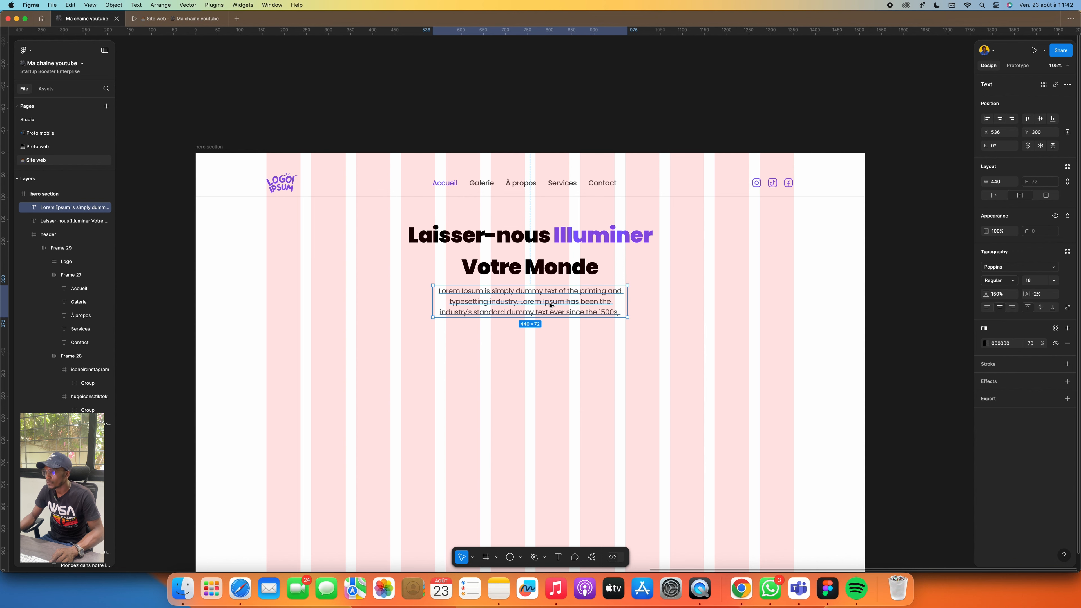
Add the text "Bouton" below the Lorem Ipsum paragraph and wrap it in an auto layout frame.
scroll(515, 298, down, 5)
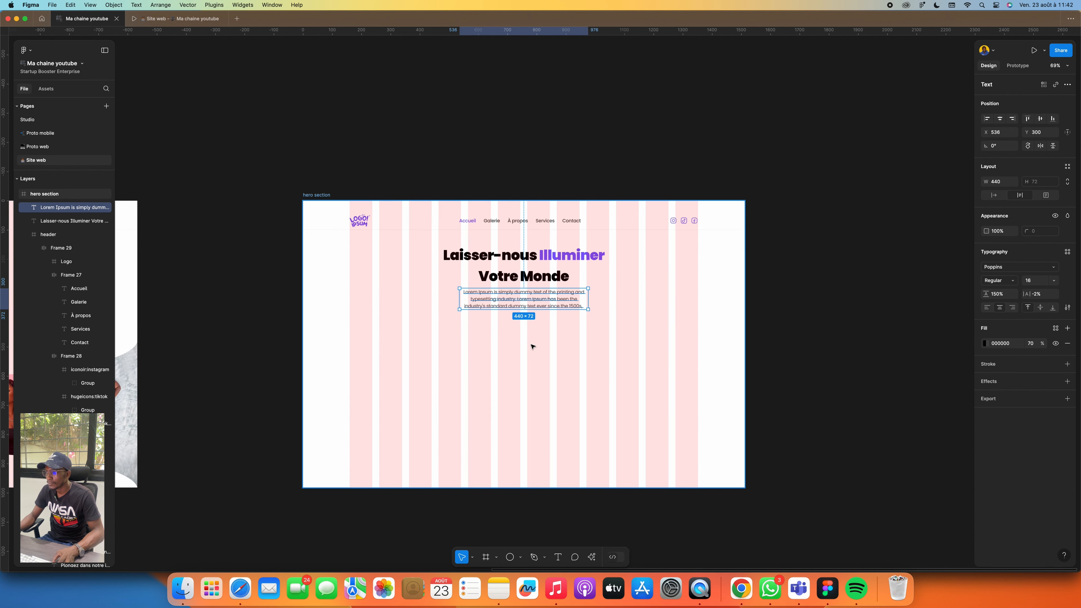
scroll(517, 341, up, 5)
click(527, 357)
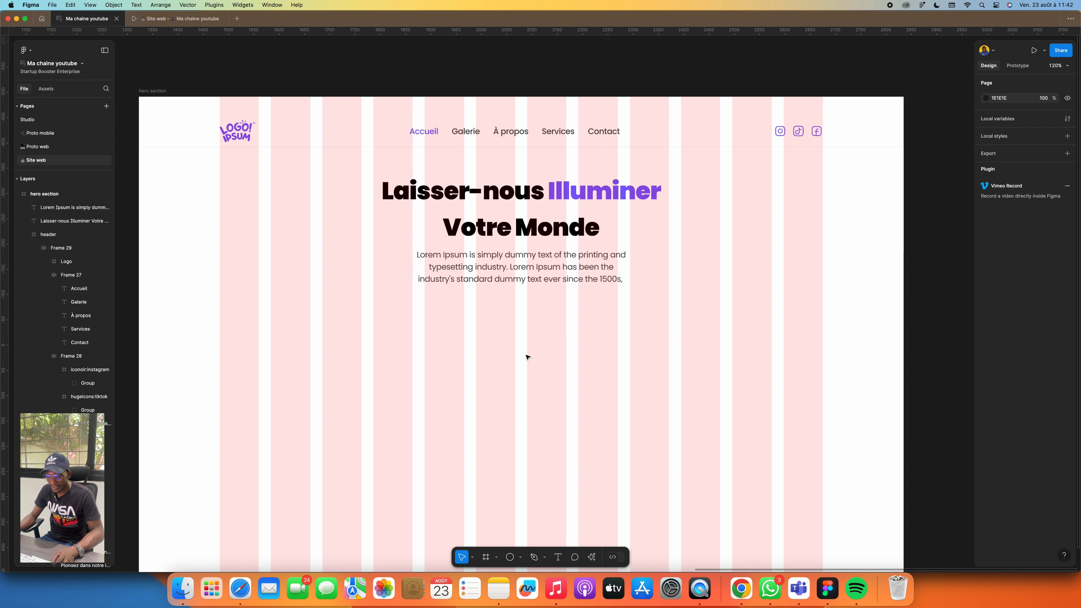
key(t)
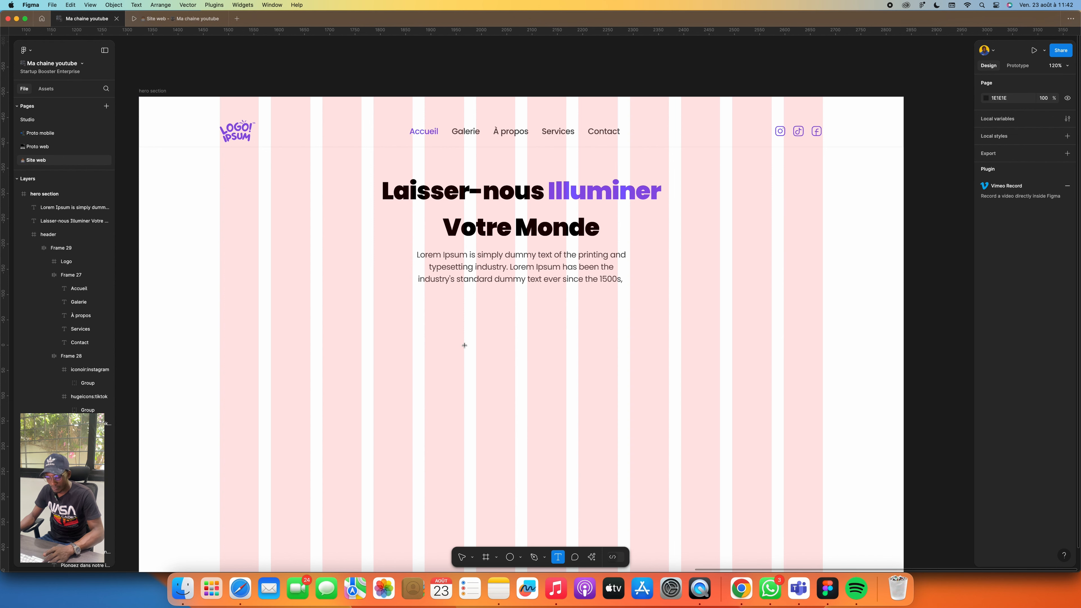
click(485, 355)
text(Bouton)
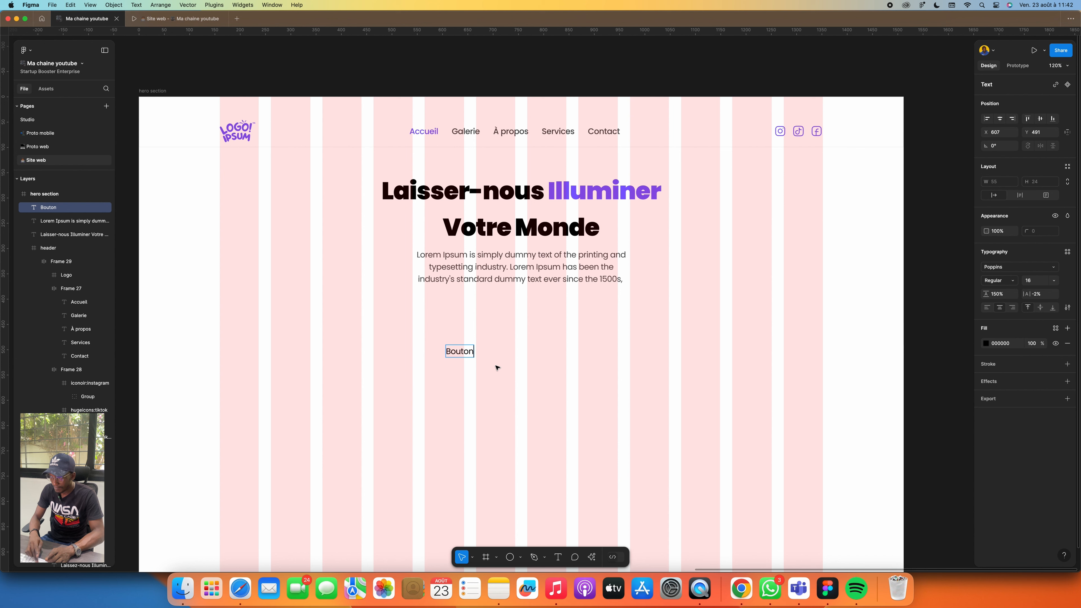
key(Escape)
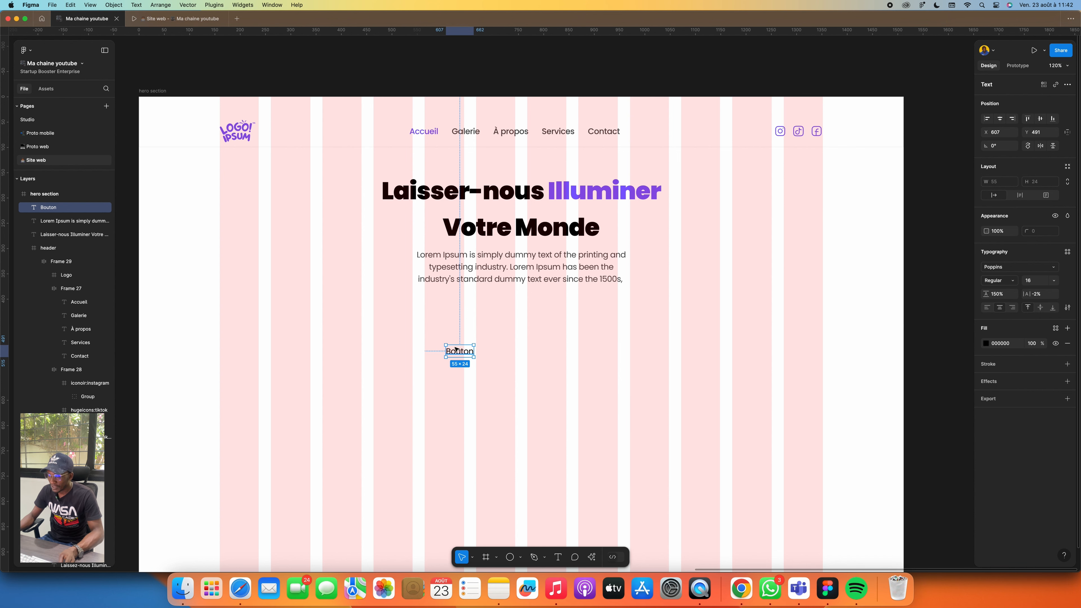
key(shift+a)
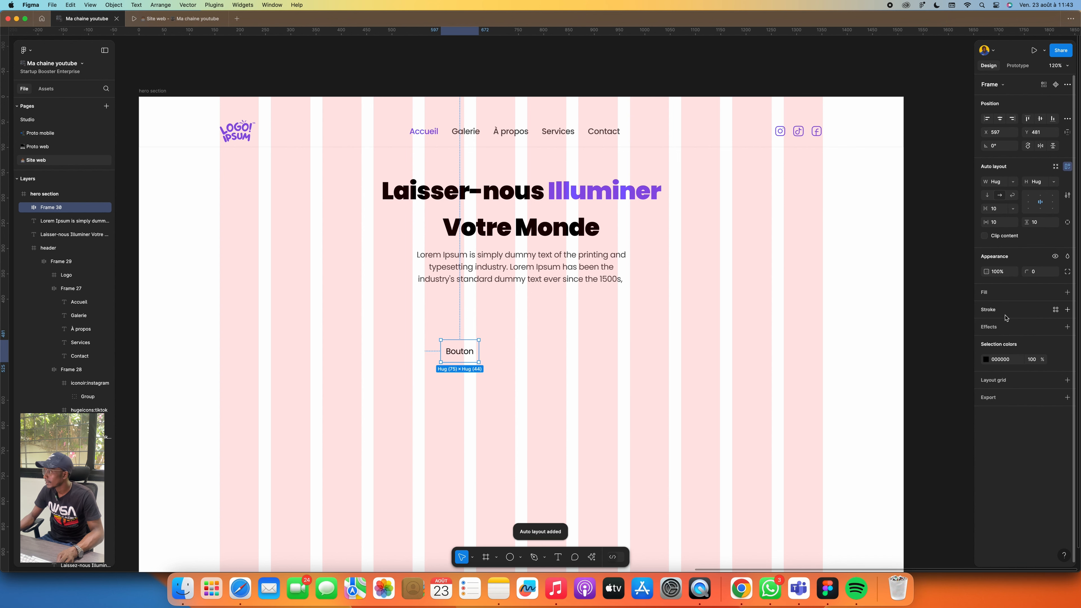
Fill the button frame with the purple 7F5AFF and change its label's colour to white FFFFFF.
click(987, 294)
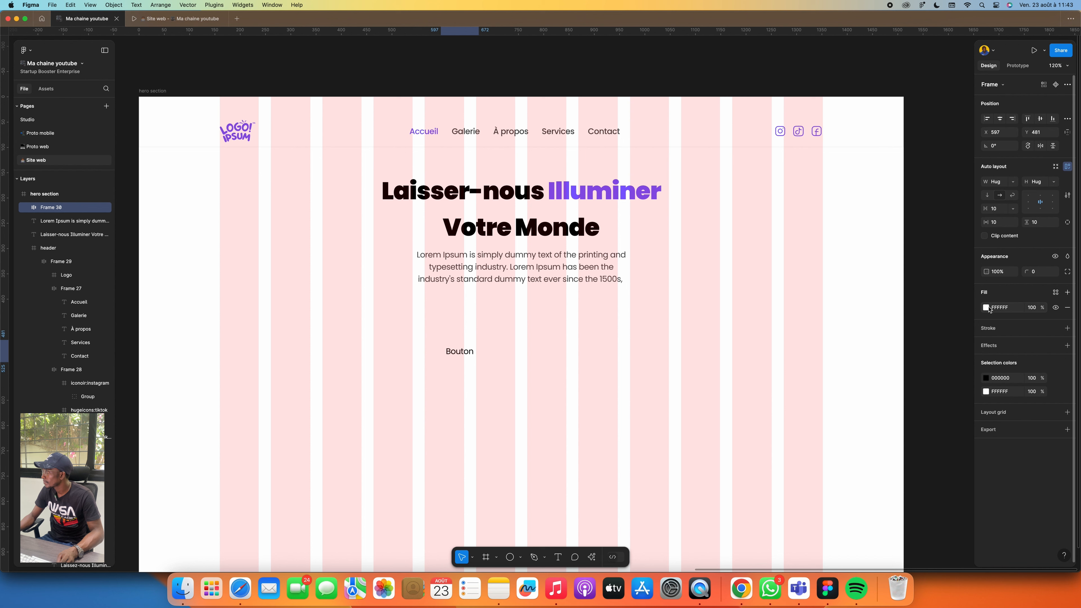
click(986, 308)
click(884, 506)
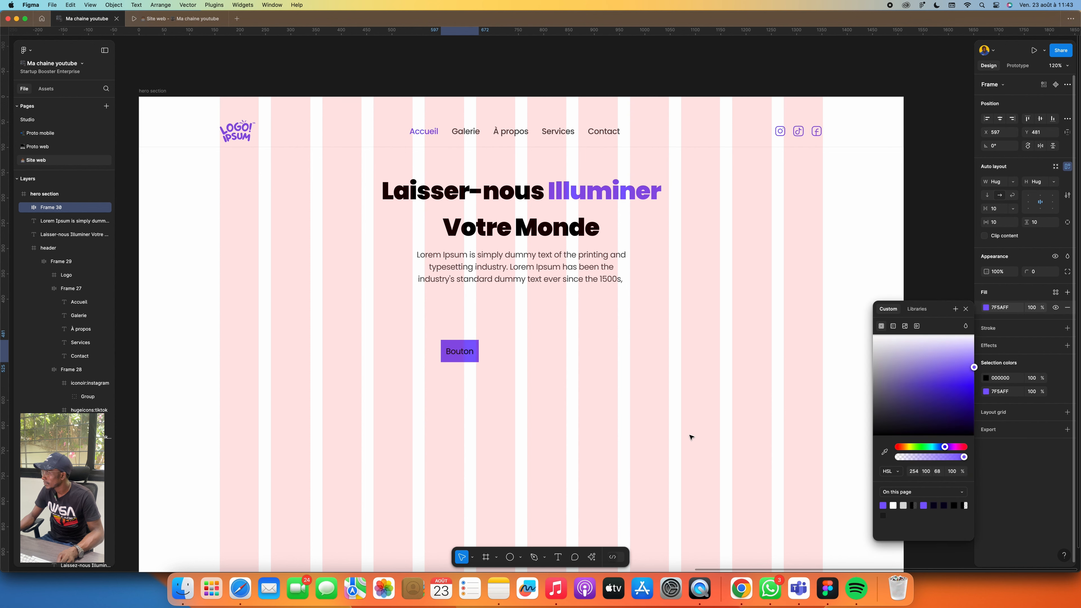
click(986, 378)
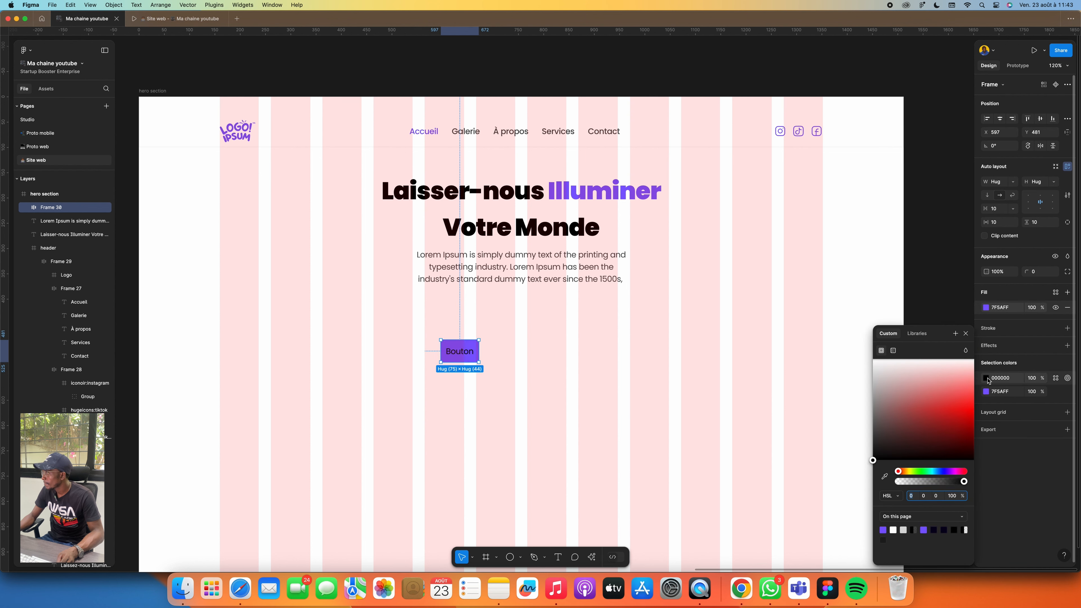
drag(915, 394, 697, 276)
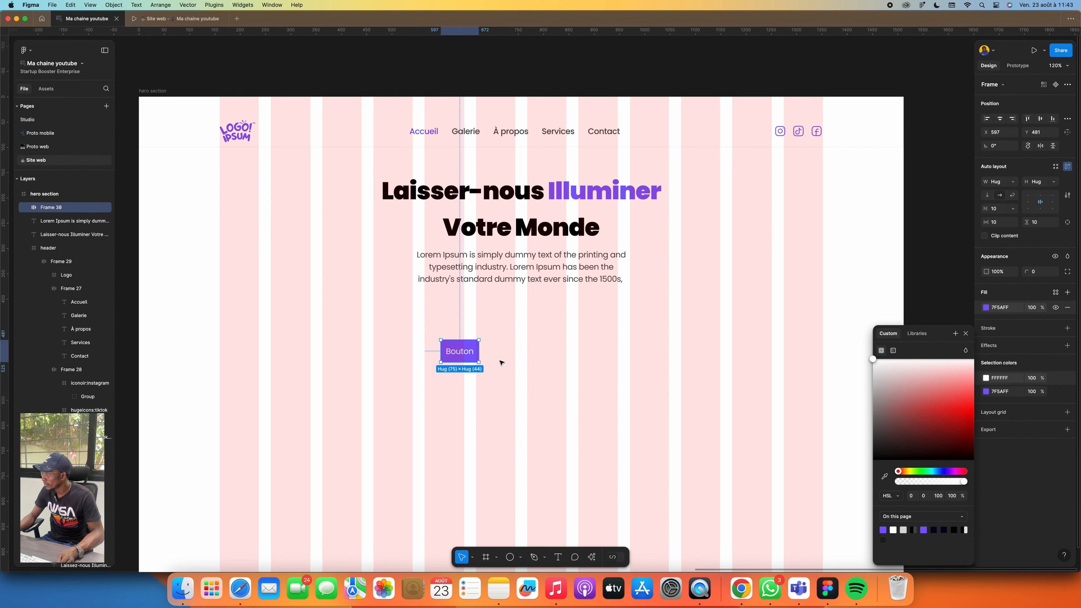
key(Escape)
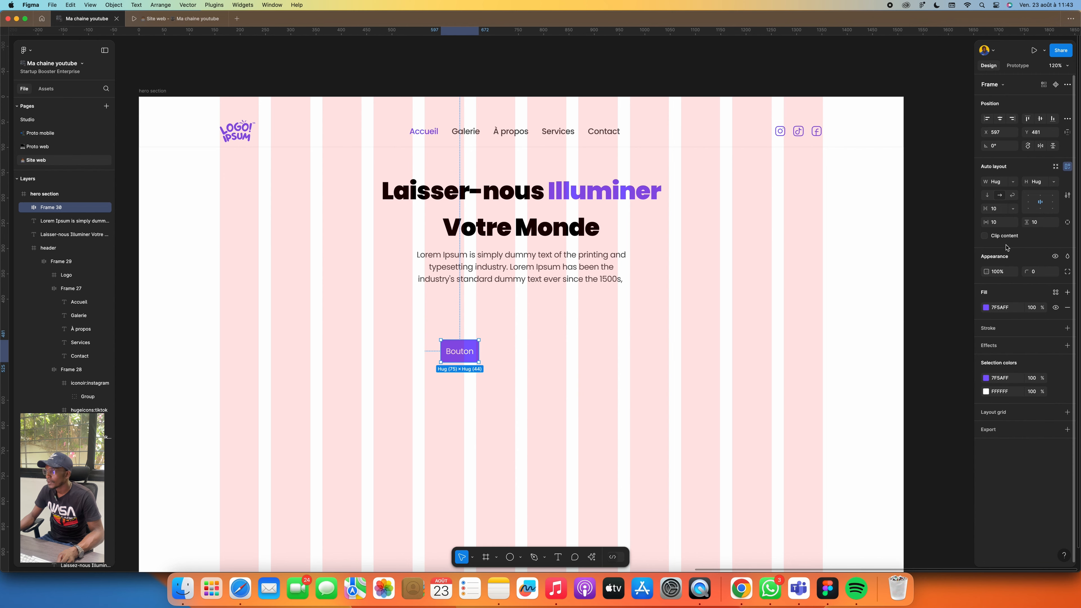
Set the button's horizontal padding to 20 and its height to 48.
click(1001, 226)
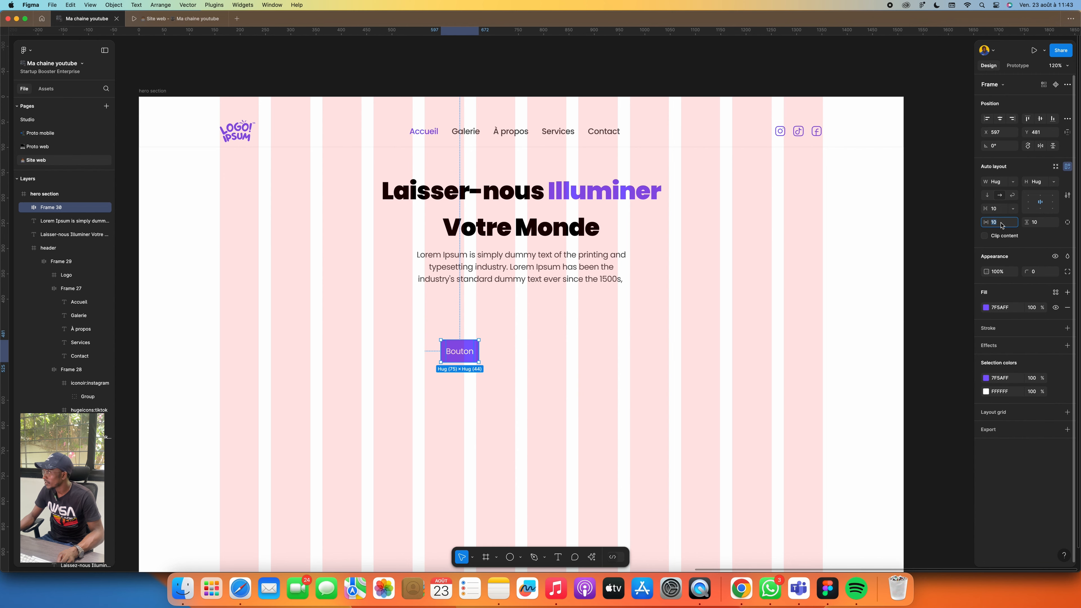
text(20)
key(Return)
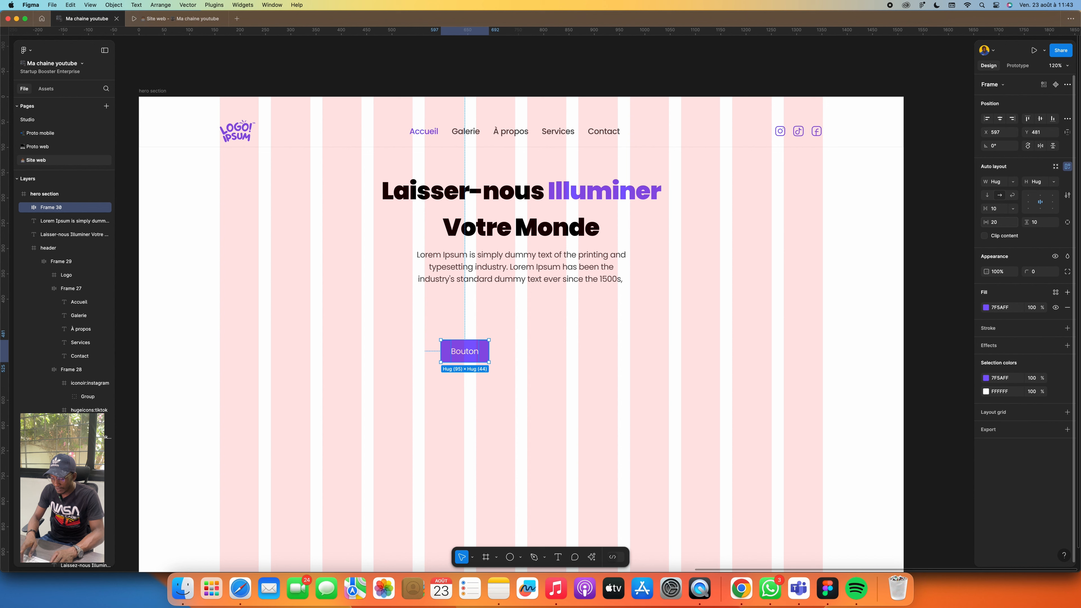
click(1045, 185)
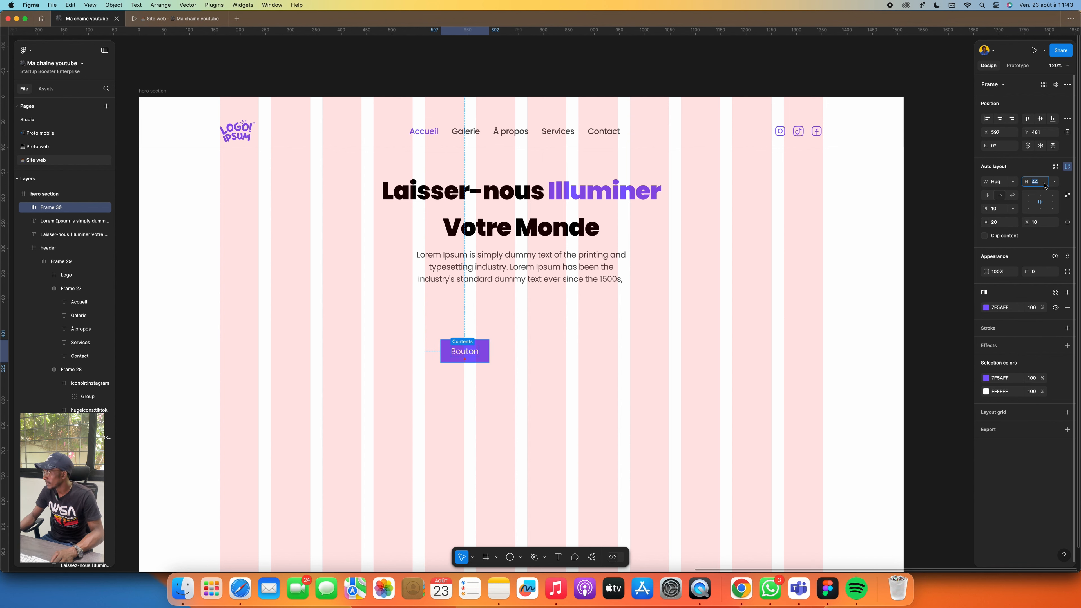
text(4)
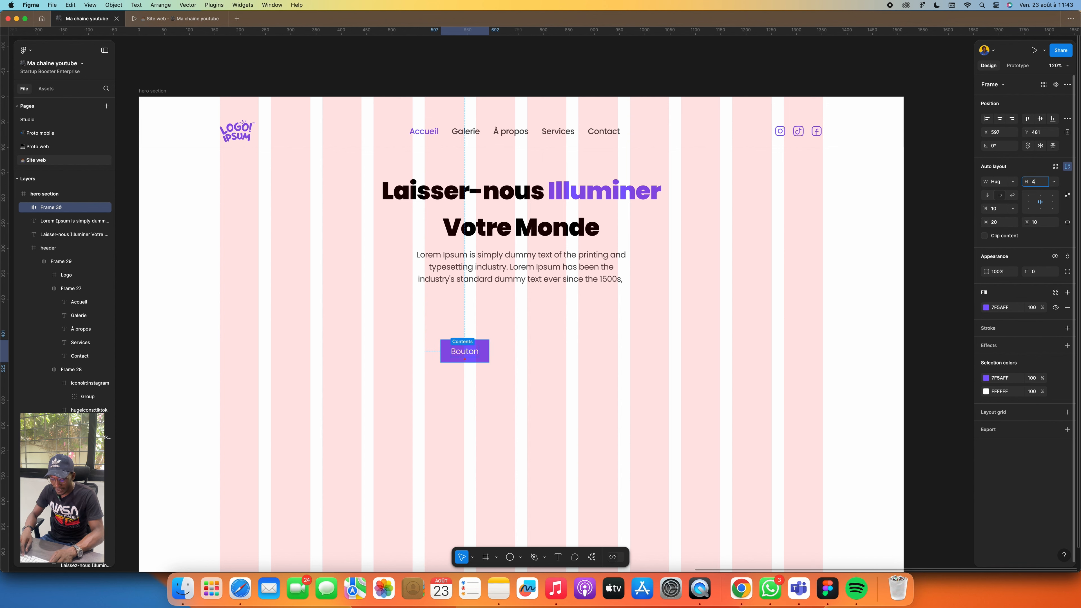
text(8)
key(Return)
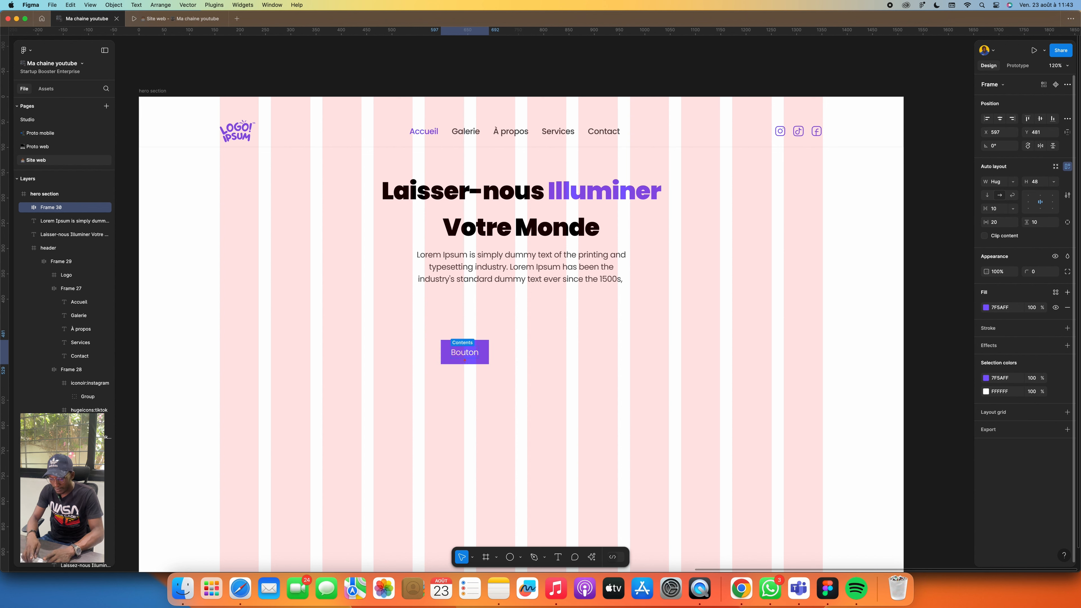
Round the purple button's corners with a radius of 10.
click(1037, 272)
text(10)
key(Return)
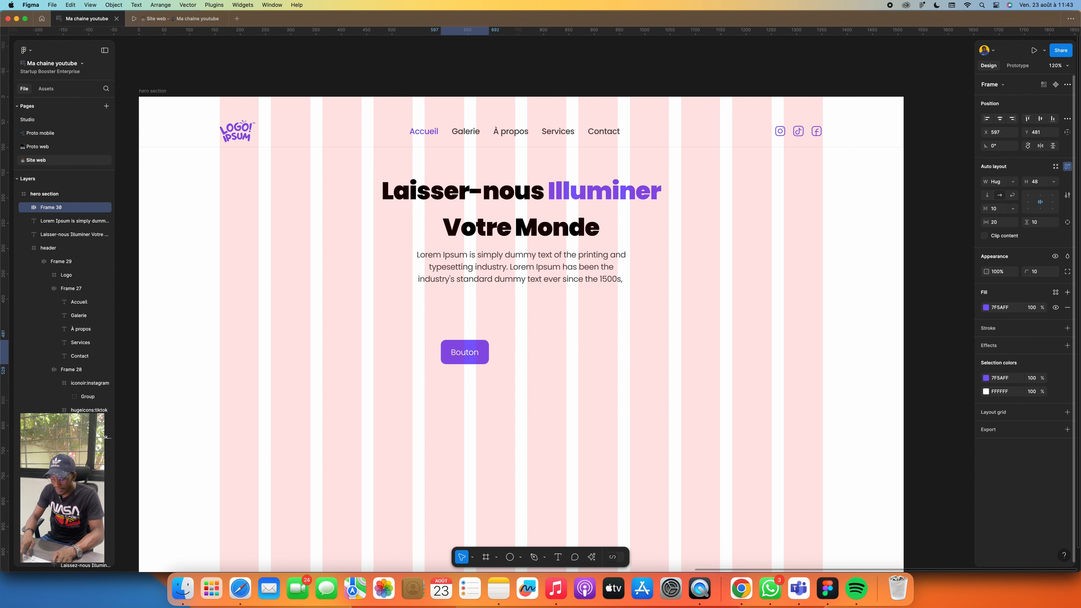
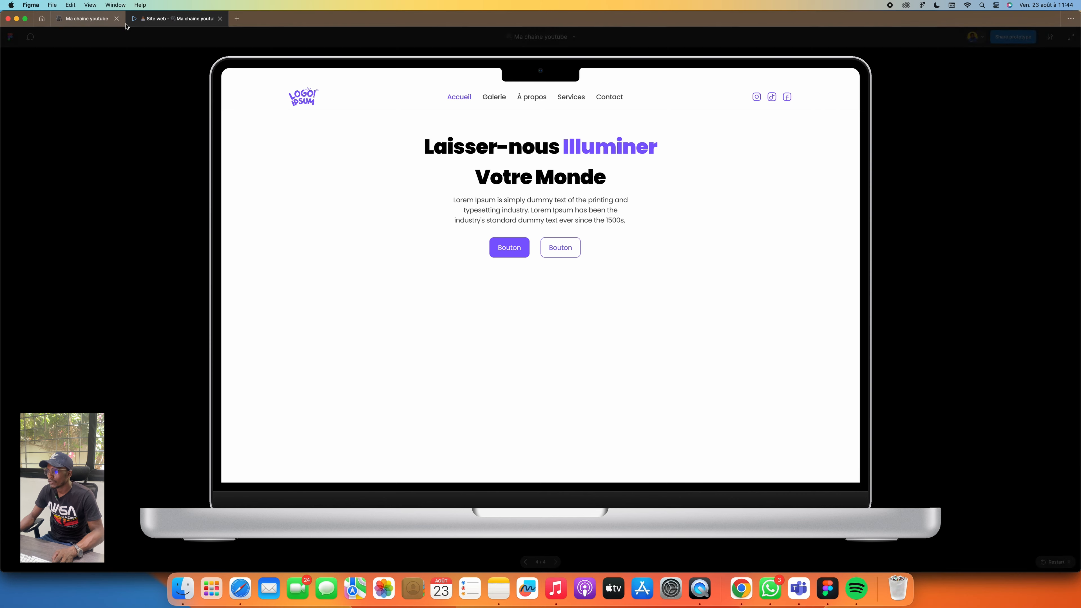
Return from the prototype preview to the design file and examine the hero section beside the reference landing page.
click(99, 19)
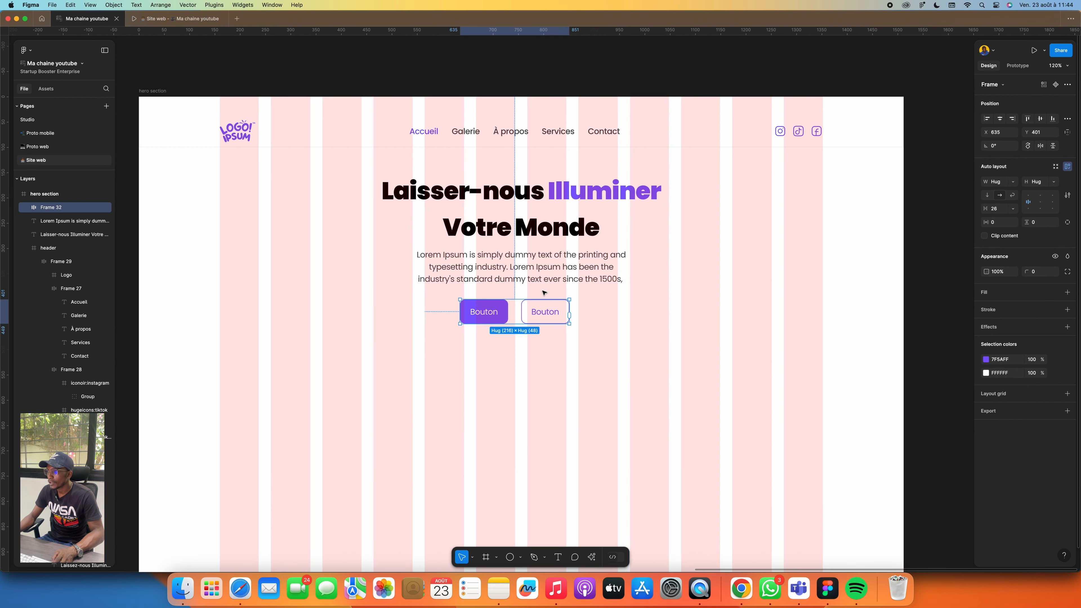
click(599, 362)
scroll(545, 314, down, 5)
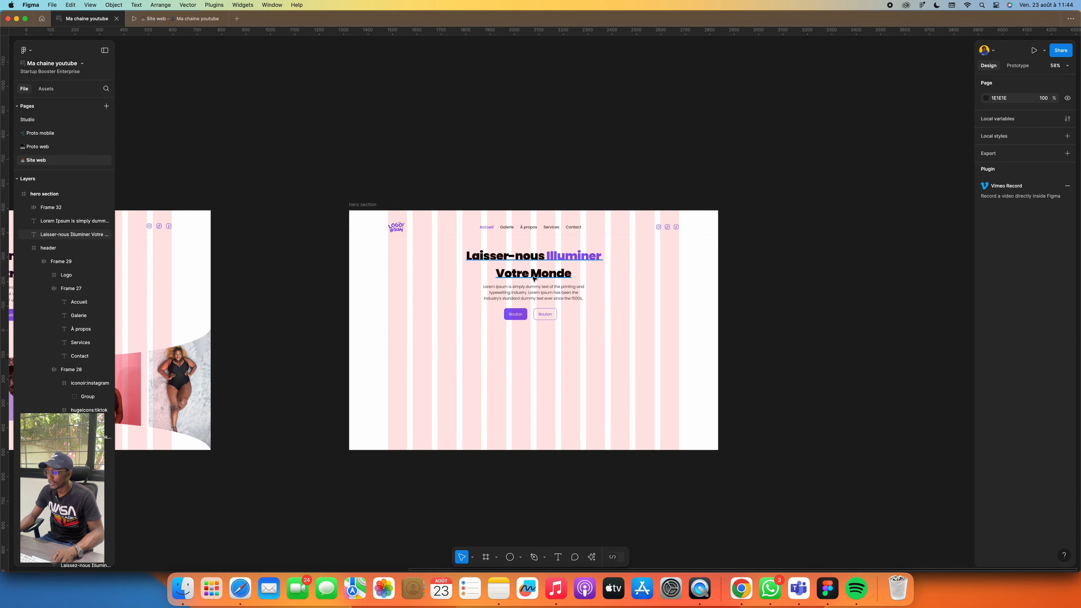
scroll(534, 279, down, 3)
scroll(534, 279, up, 7)
scroll(534, 279, down, 5)
scroll(536, 298, down, 3)
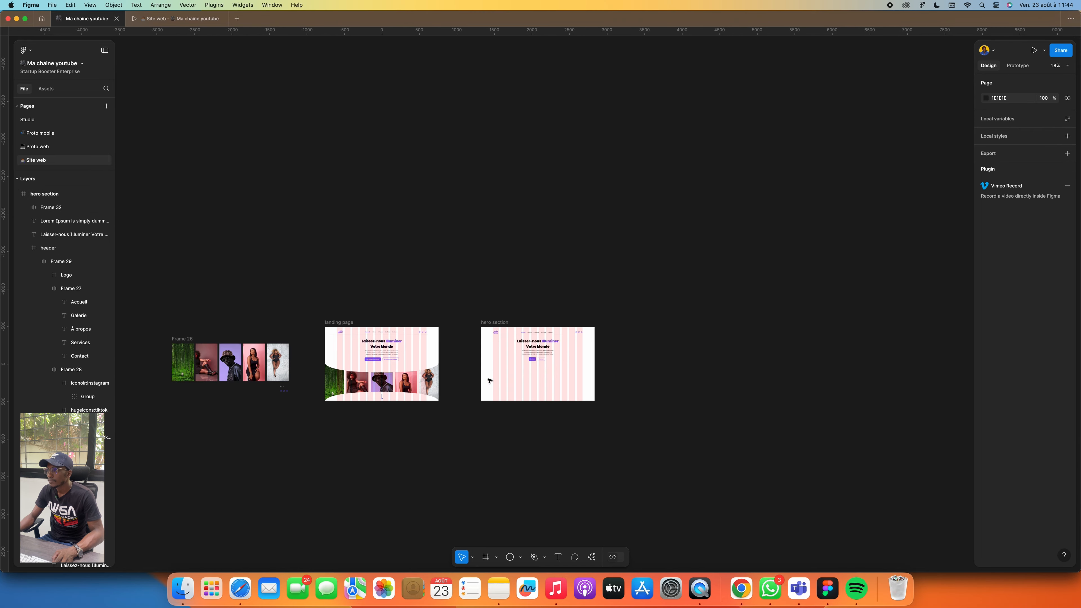
scroll(381, 353, up, 5)
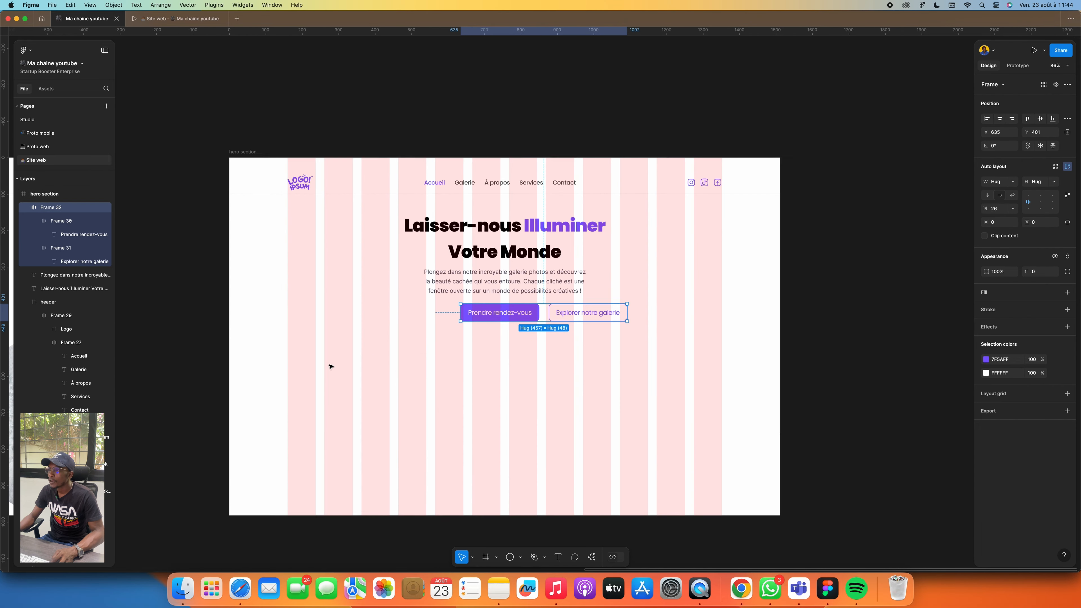
Move the row of two buttons to Y 402 under the paragraph and centre it horizontally in the hero section.
scroll(534, 387, down, 2)
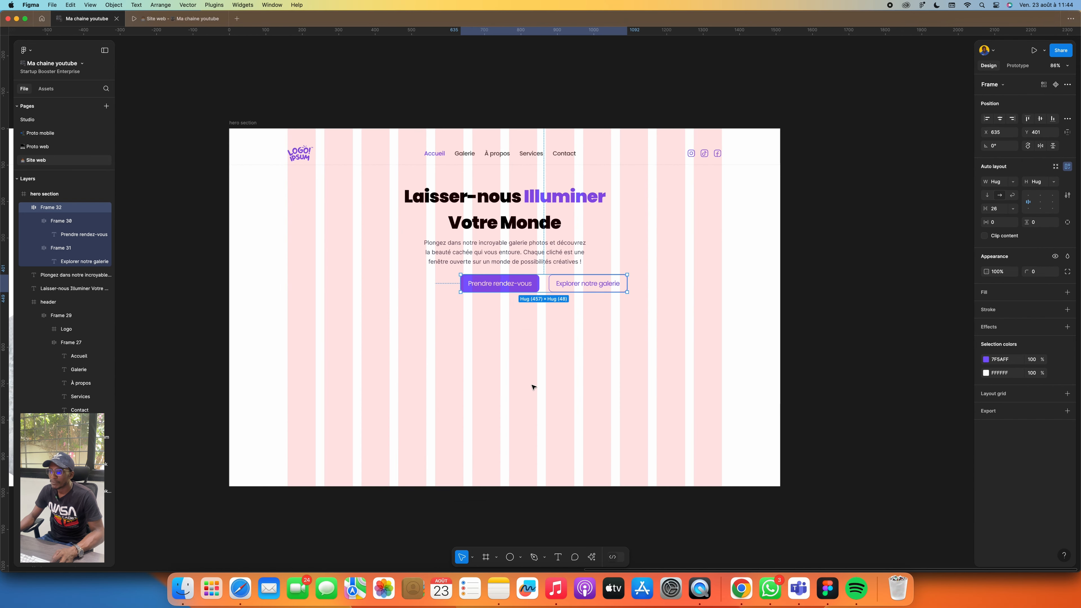
drag(575, 284, 527, 285)
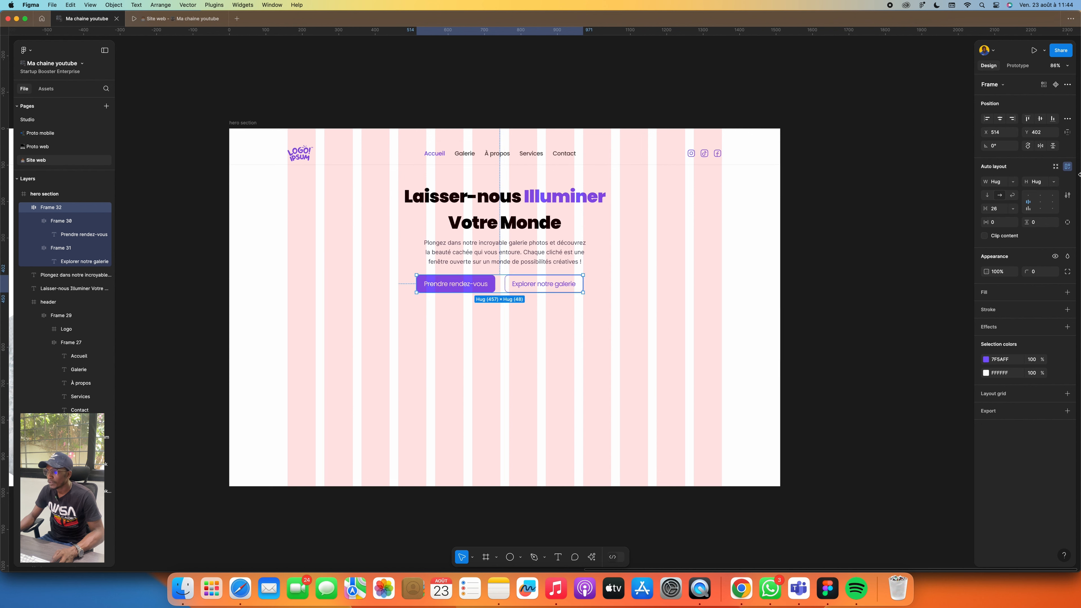
click(1000, 119)
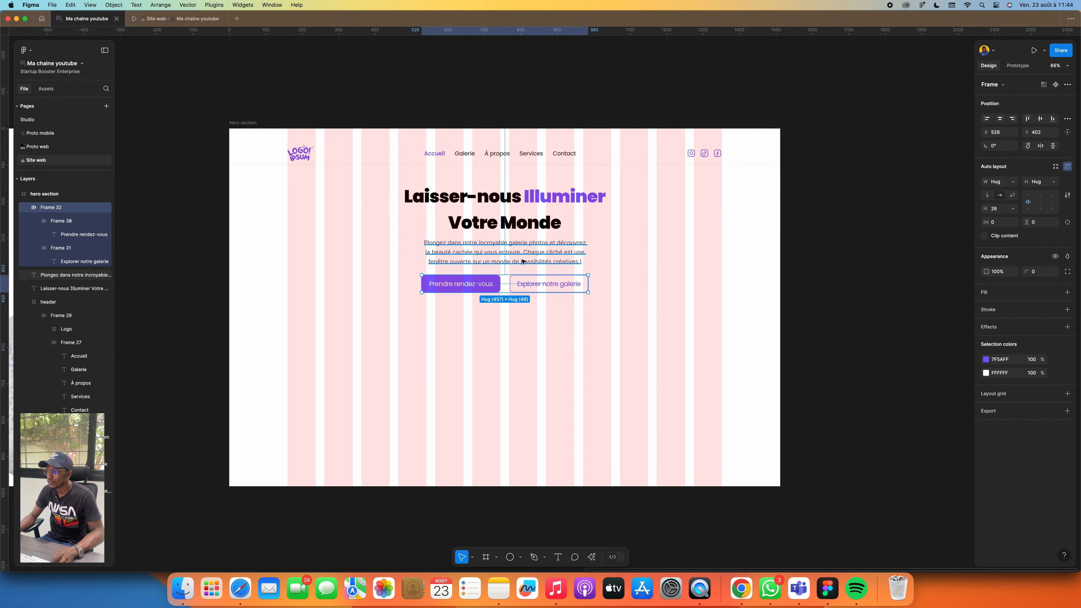
Combine the headline and the paragraph in a vertical auto layout frame with a gap of 4.
click(454, 259)
shift+click(483, 221)
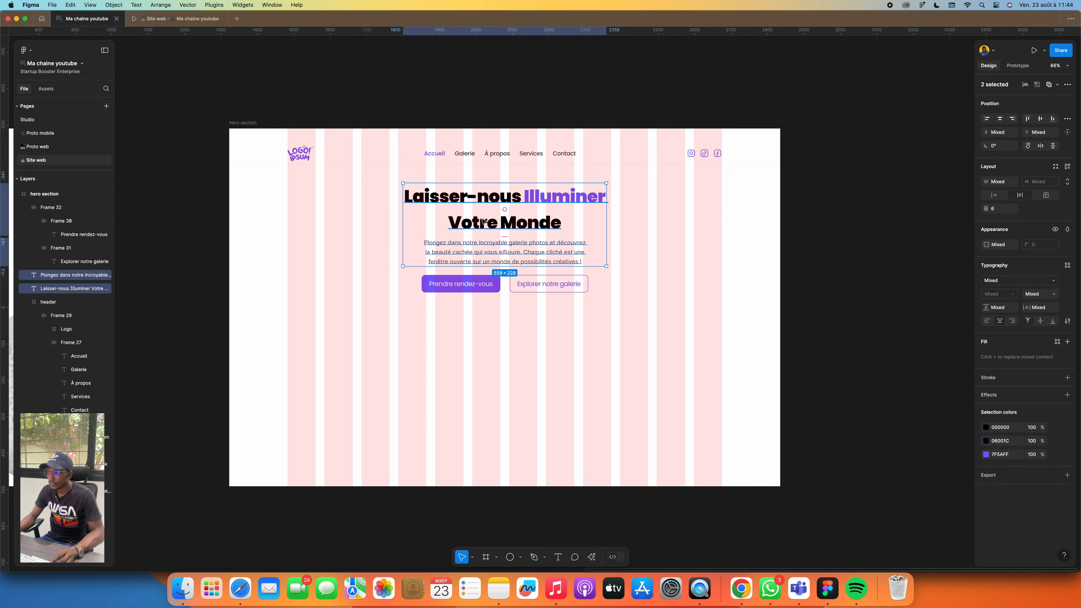
key(shift+a)
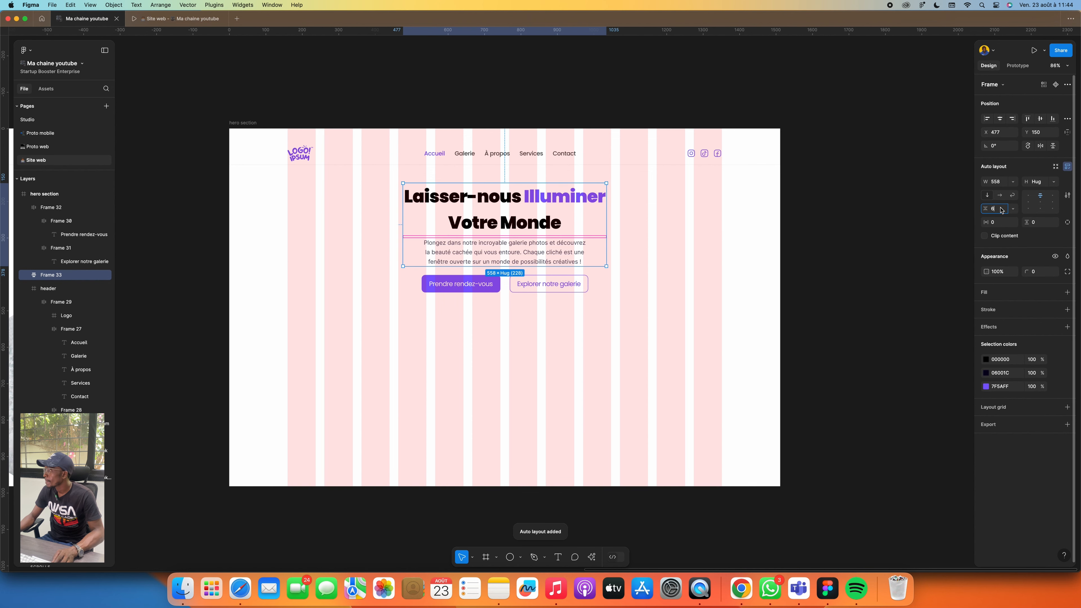
text(4)
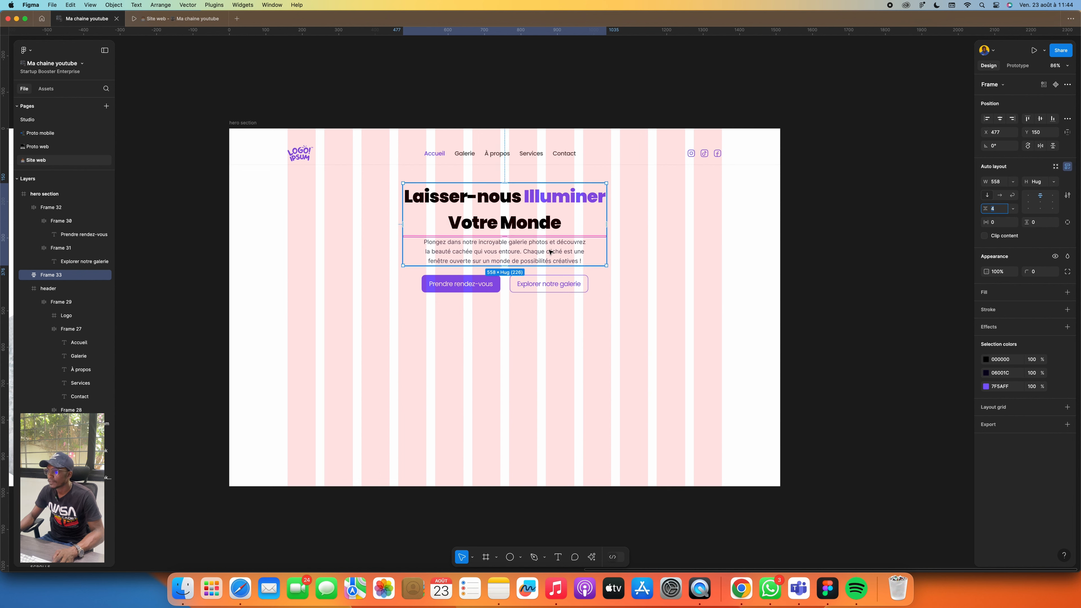
Combine the headline-and-paragraph frame and the button row in one vertical auto layout frame.
shift+click(470, 290)
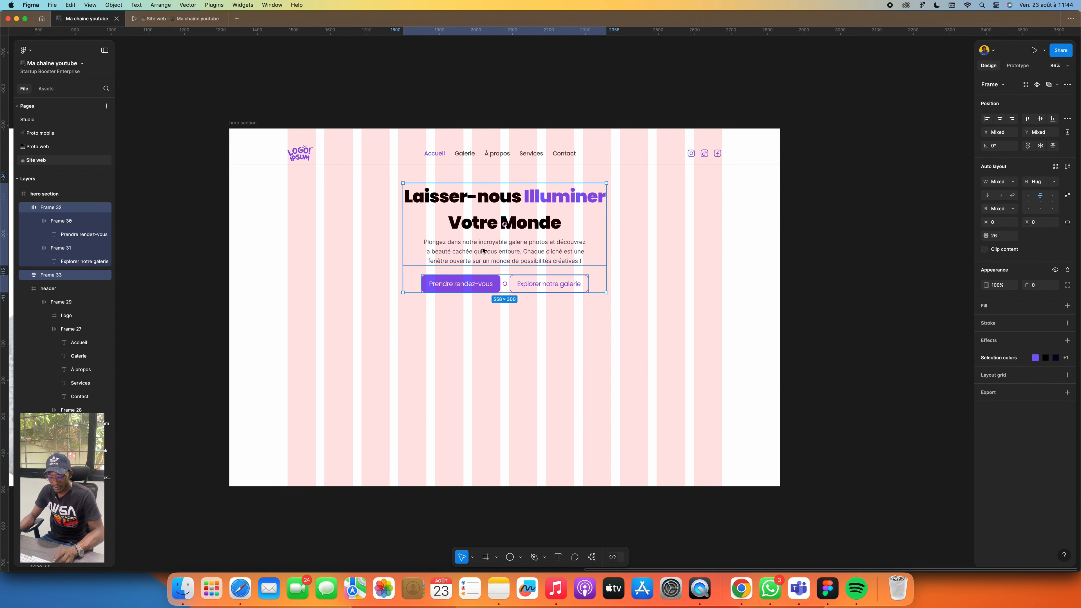
key(shift+a)
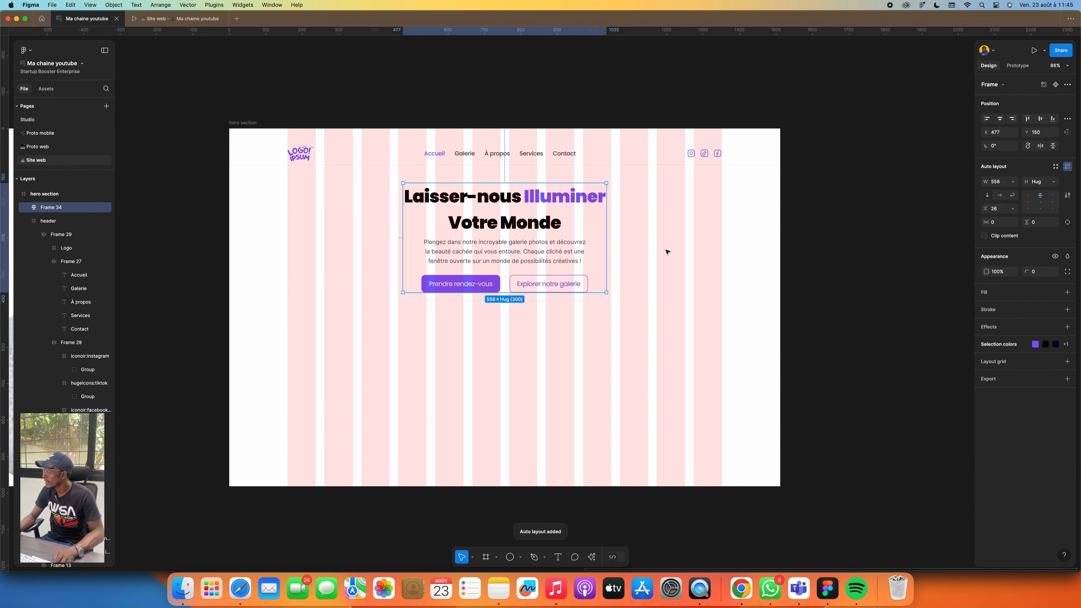
click(543, 325)
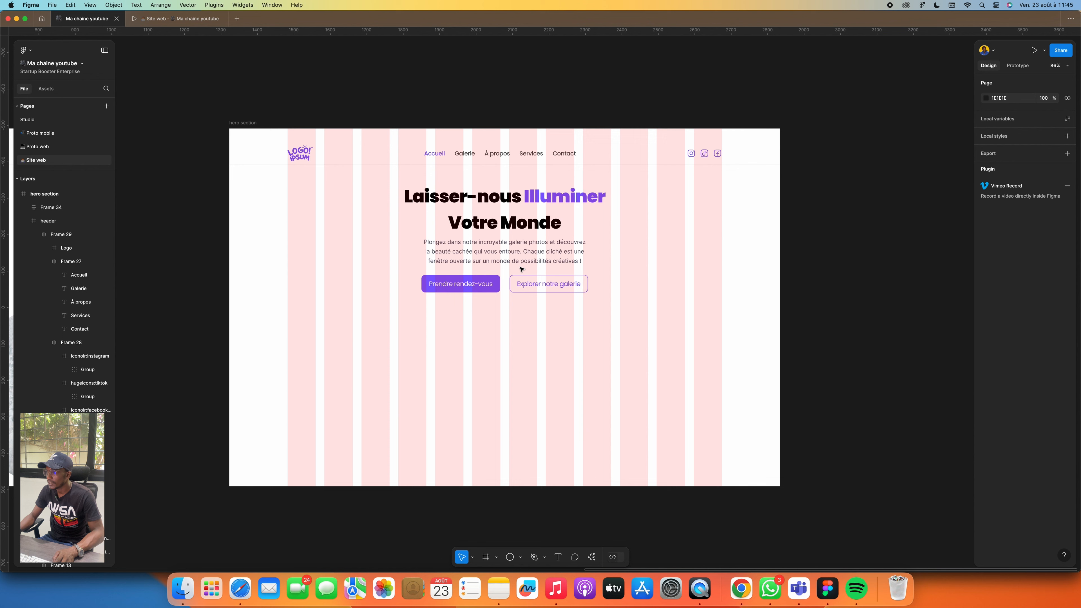
click(513, 236)
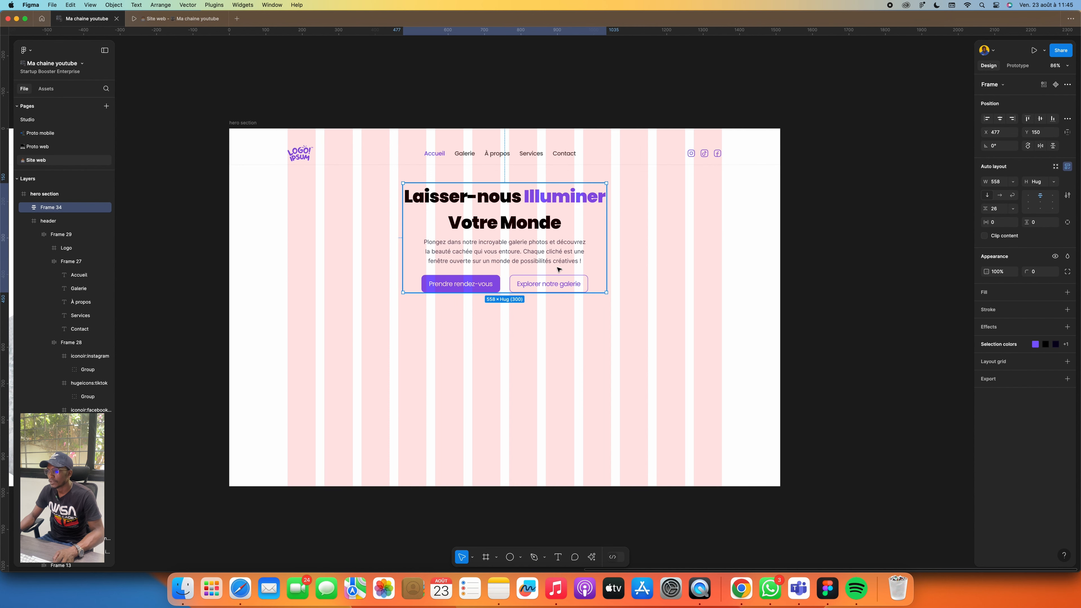
Check the hero section in the prototype preview and return to the design file to view it beside the landing page.
click(183, 19)
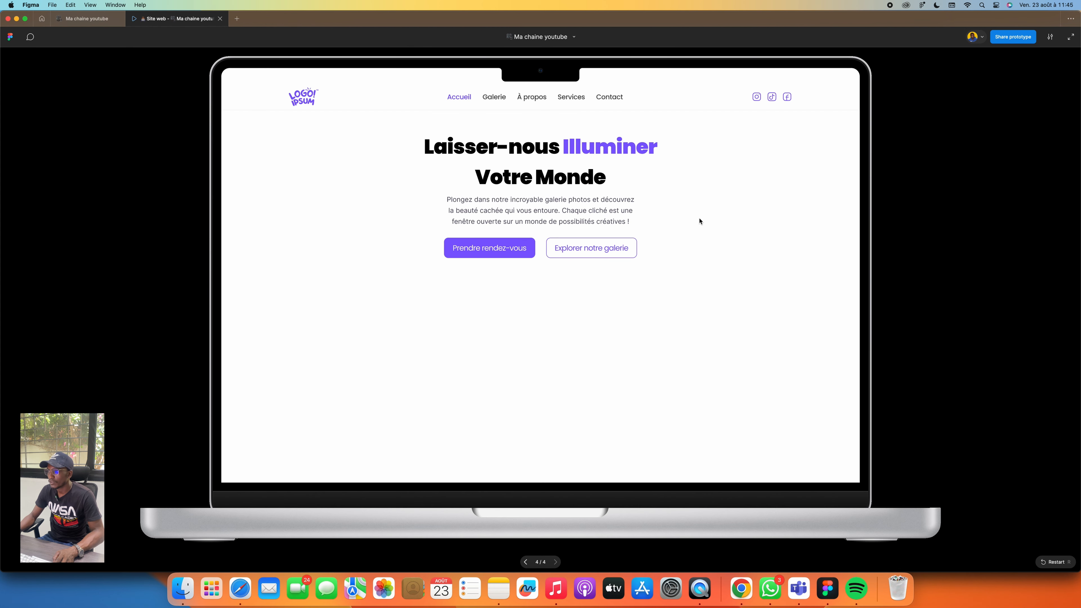
click(93, 19)
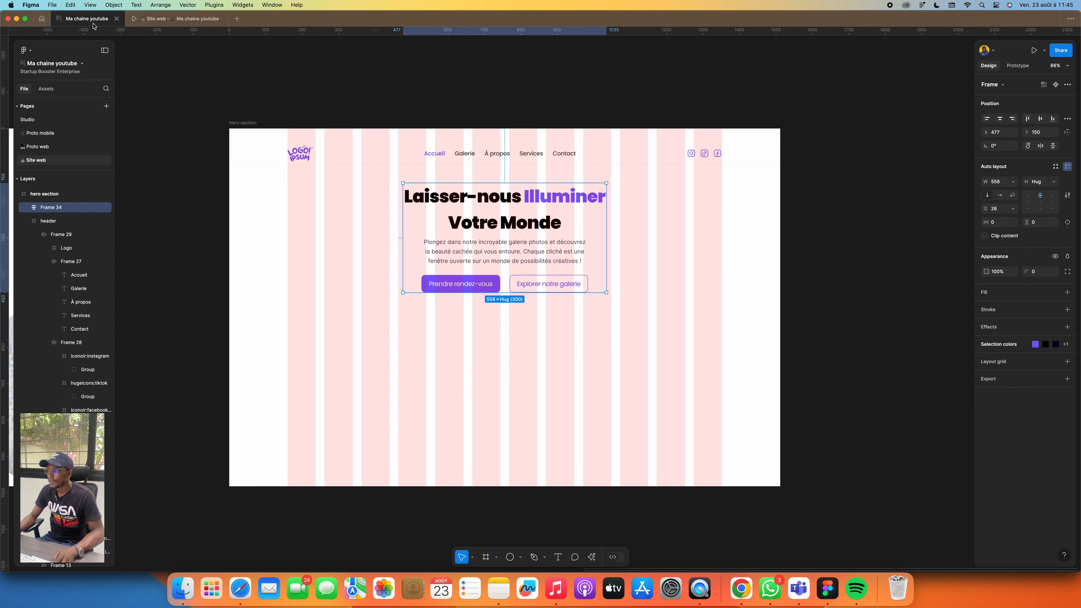
scroll(521, 229, down, 10)
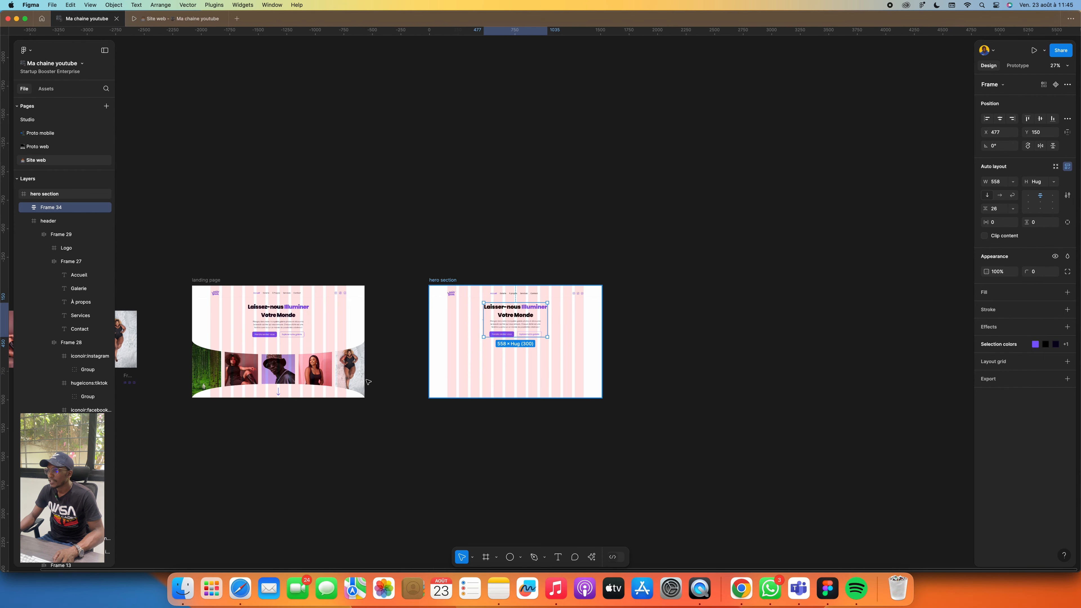
Draw a full-width frame about 1512 × 503 under the two buttons, down to the hero section's lower edge.
scroll(186, 379, up, 5)
scroll(256, 346, down, 6)
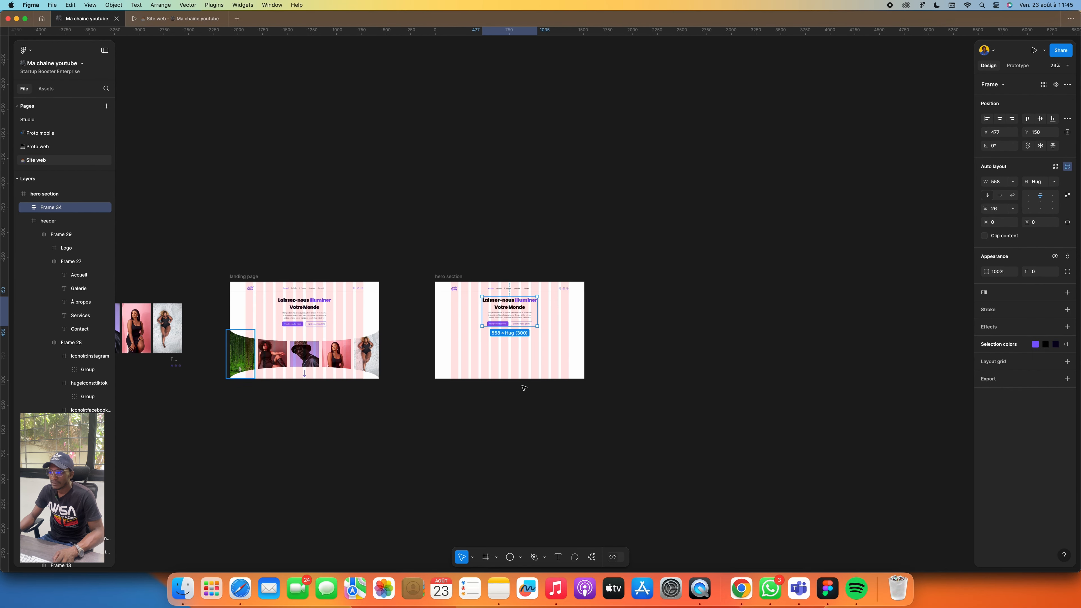
scroll(526, 377, up, 3)
scroll(502, 336, up, 8)
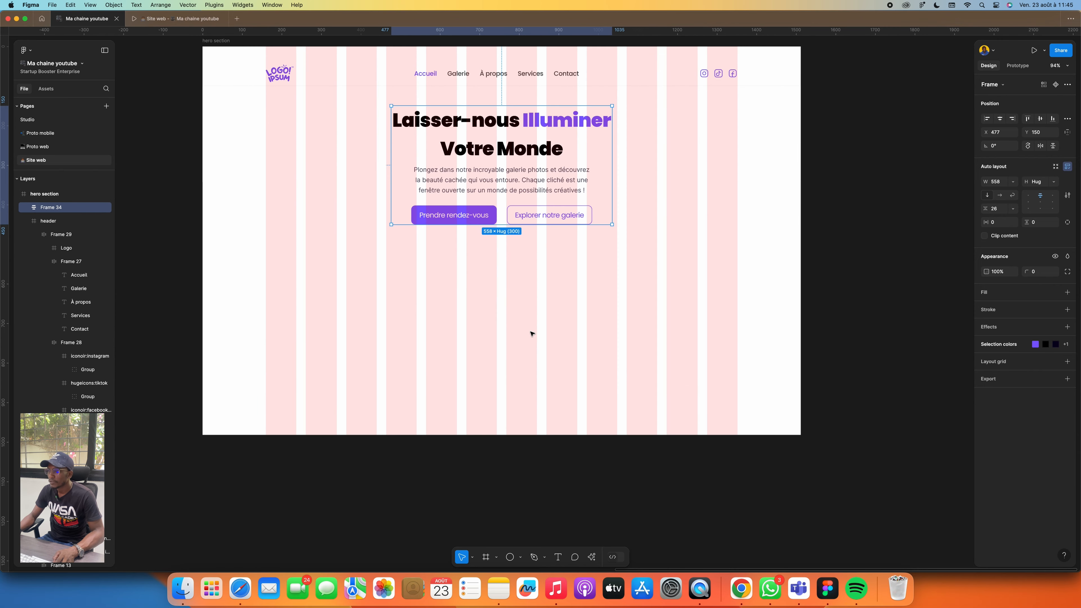
click(361, 299)
key(f)
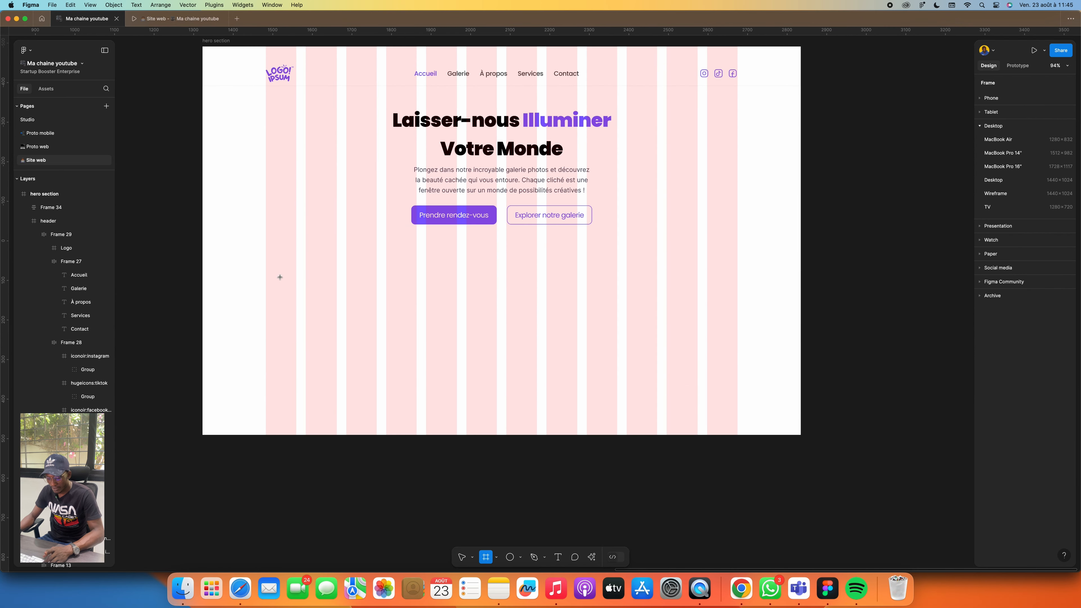
drag(203, 235, 800, 436)
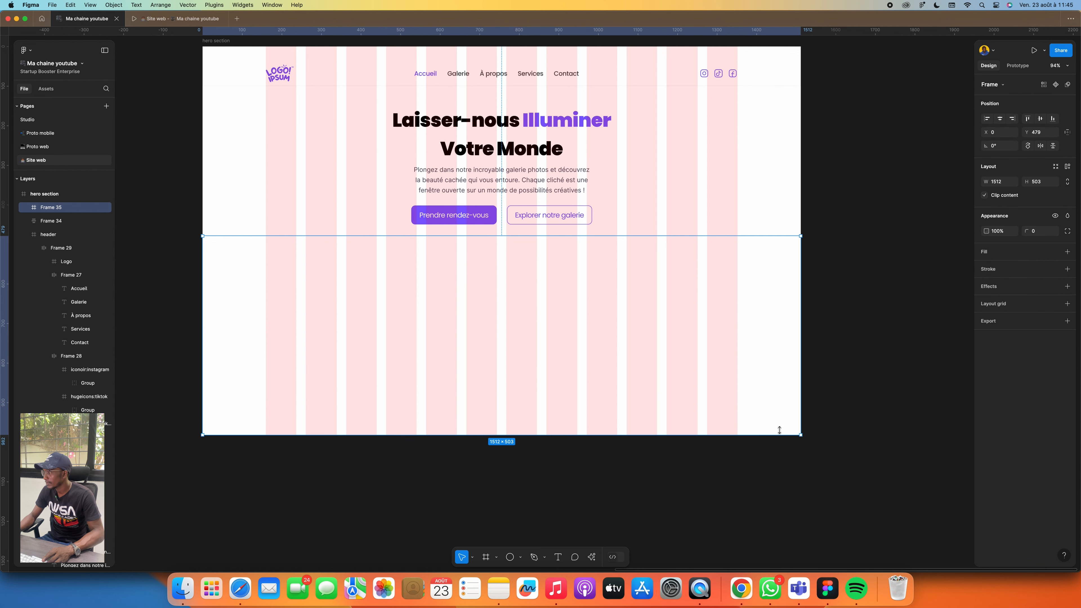
Set the new frame's height to 500 and align it to the bottom of the hero section.
click(1047, 183)
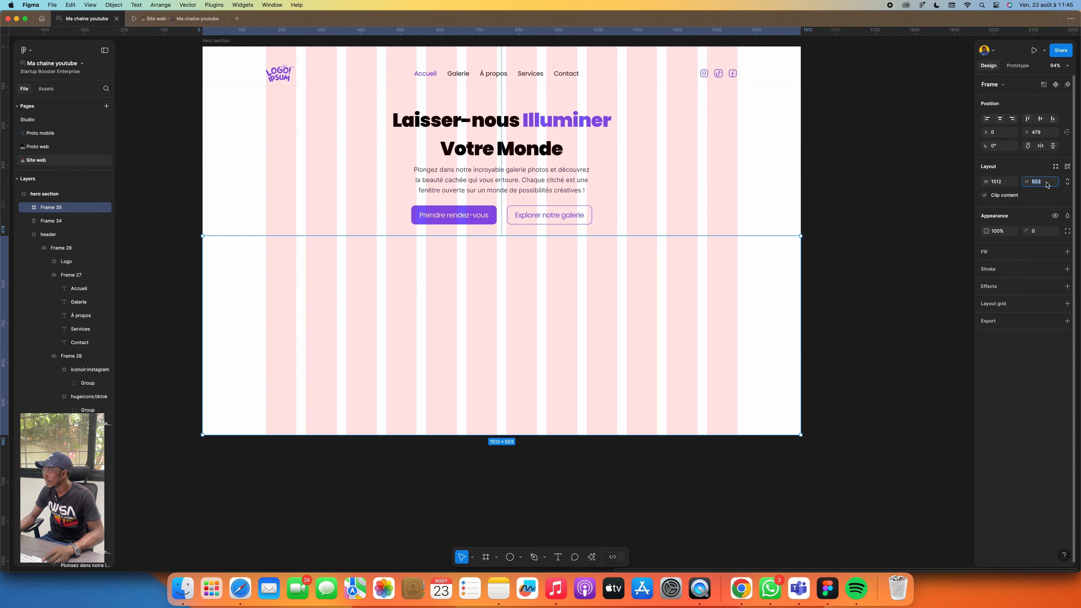
text(500)
key(Return)
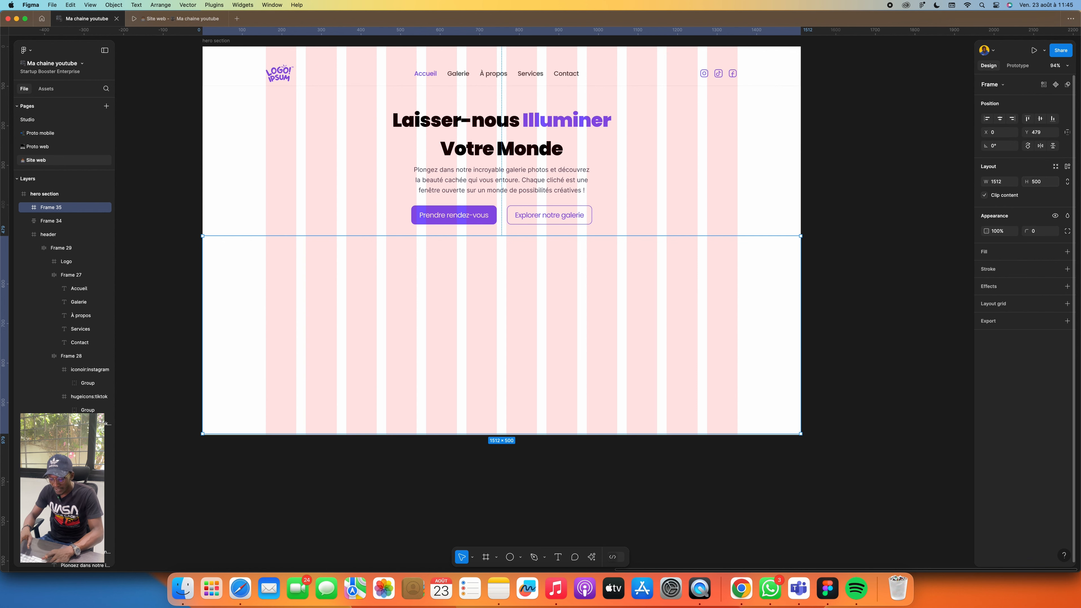
click(1052, 118)
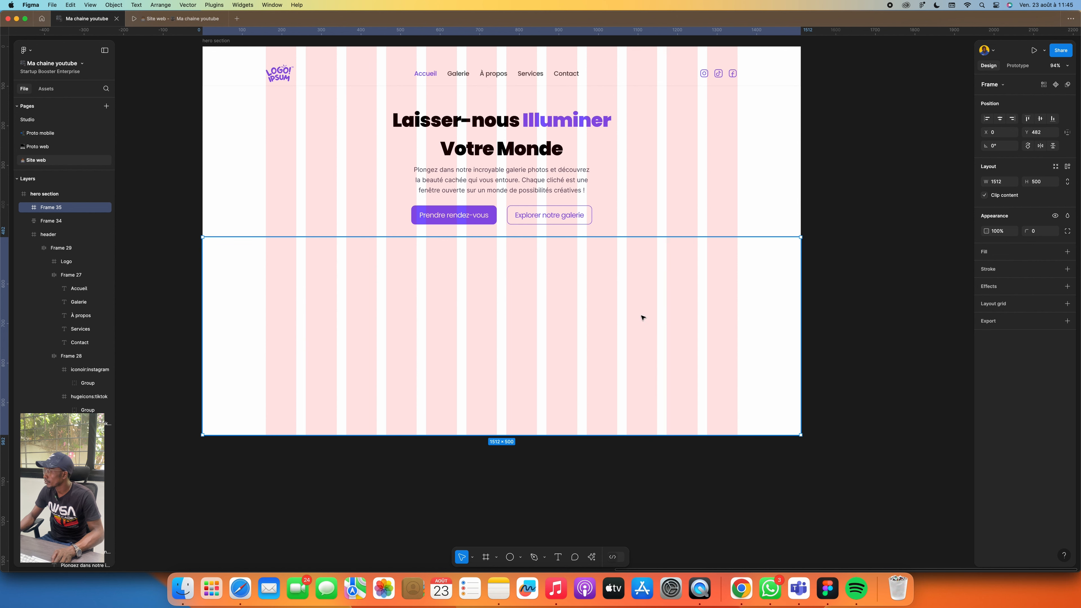
Add a solid grey fill to the 1512 × 500 frame.
click(1067, 251)
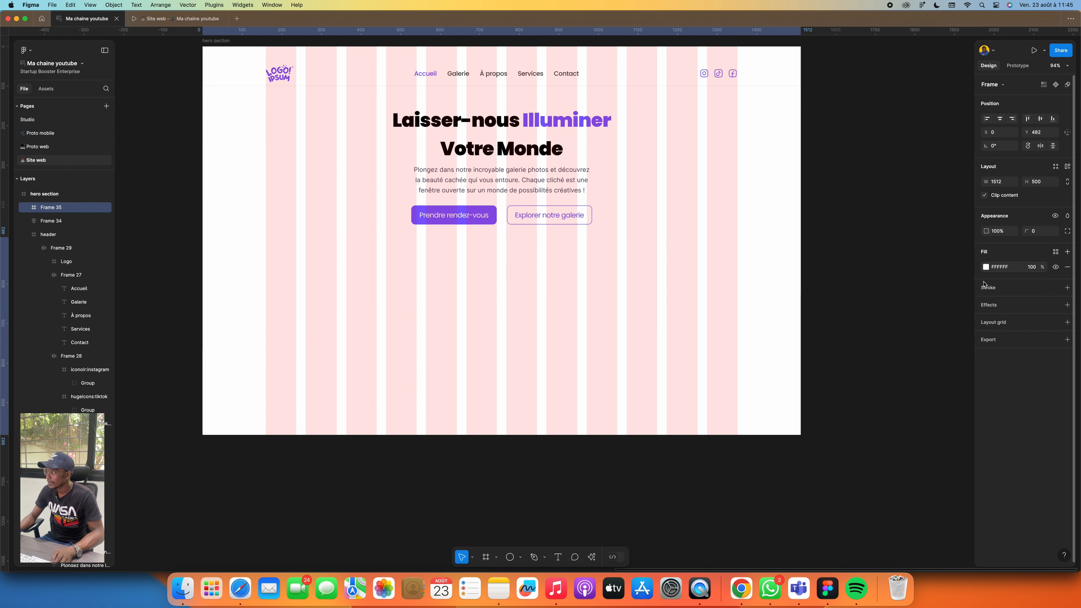
click(986, 267)
drag(898, 328, 987, 321)
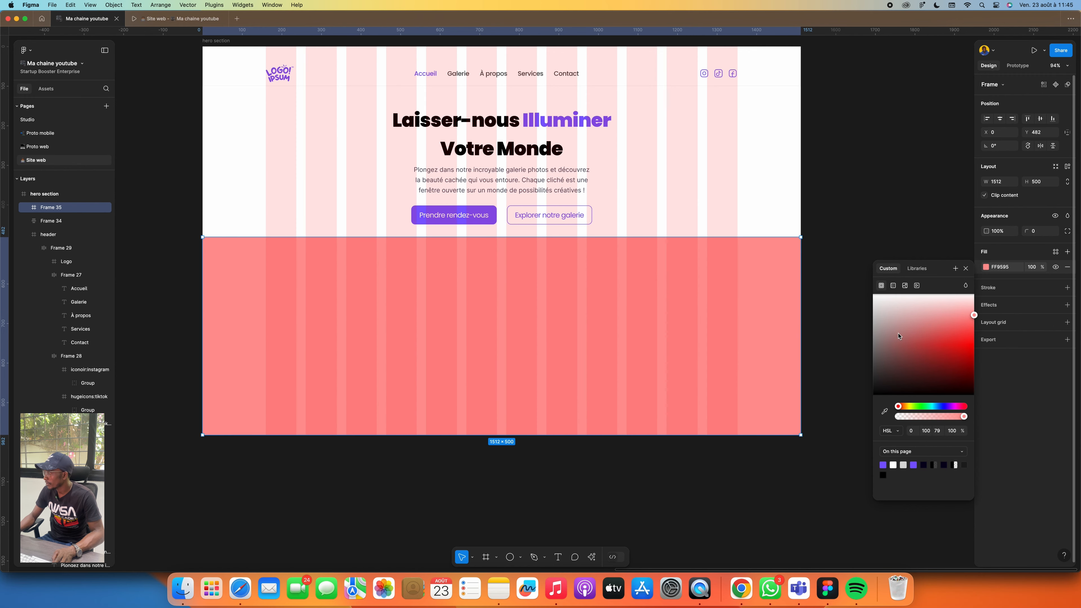
drag(898, 336, 854, 330)
click(840, 308)
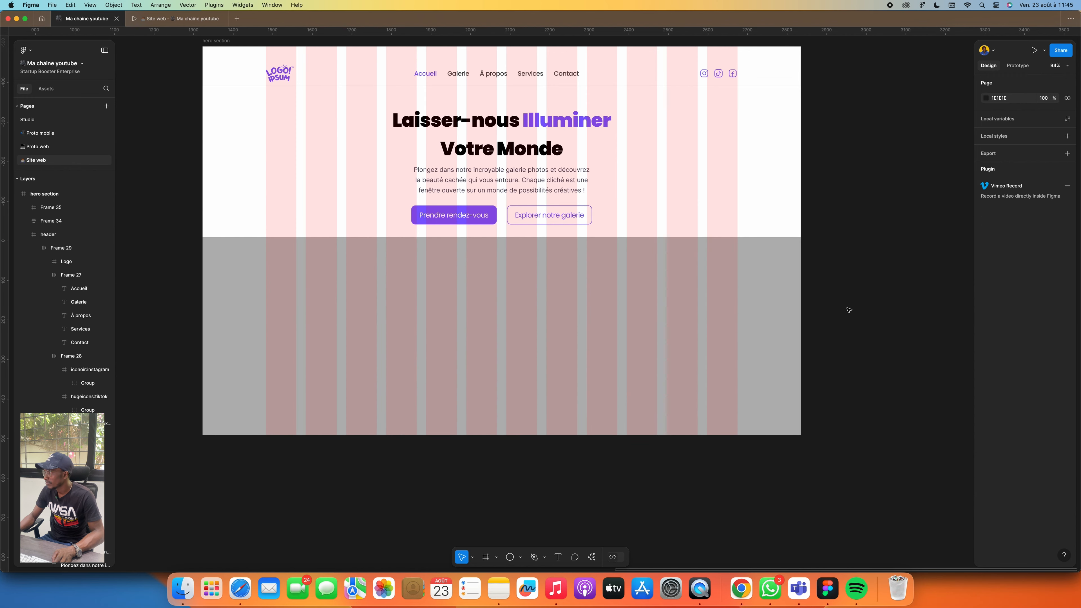
Examine the curved photo strip of the reference landing page and compare it with the grey frame in the hero section.
scroll(740, 283, down, 5)
scroll(748, 277, up, 3)
scroll(747, 276, down, 5)
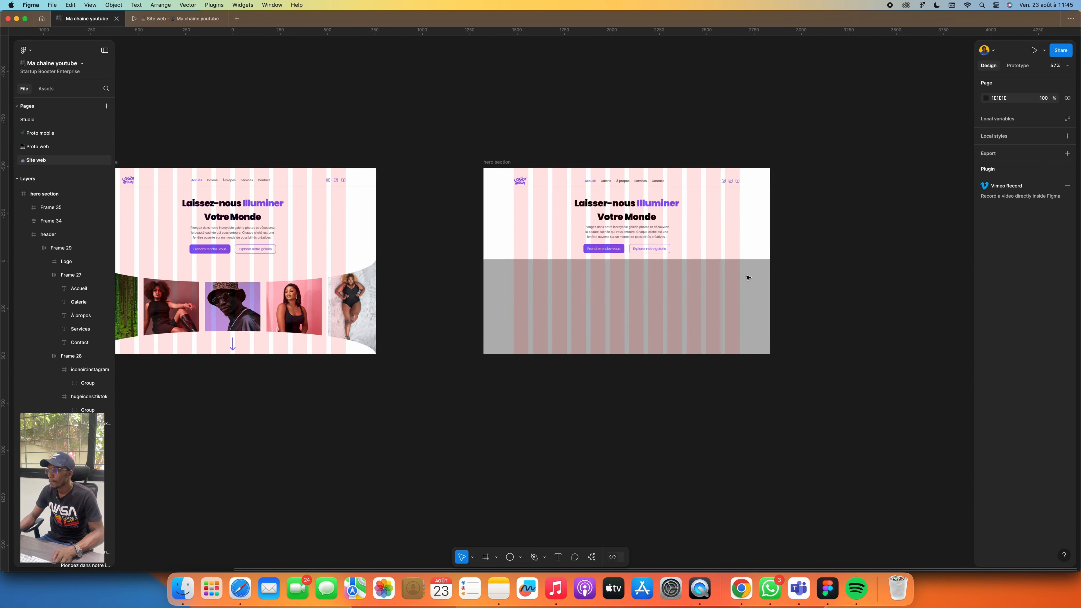
scroll(221, 272, up, 3)
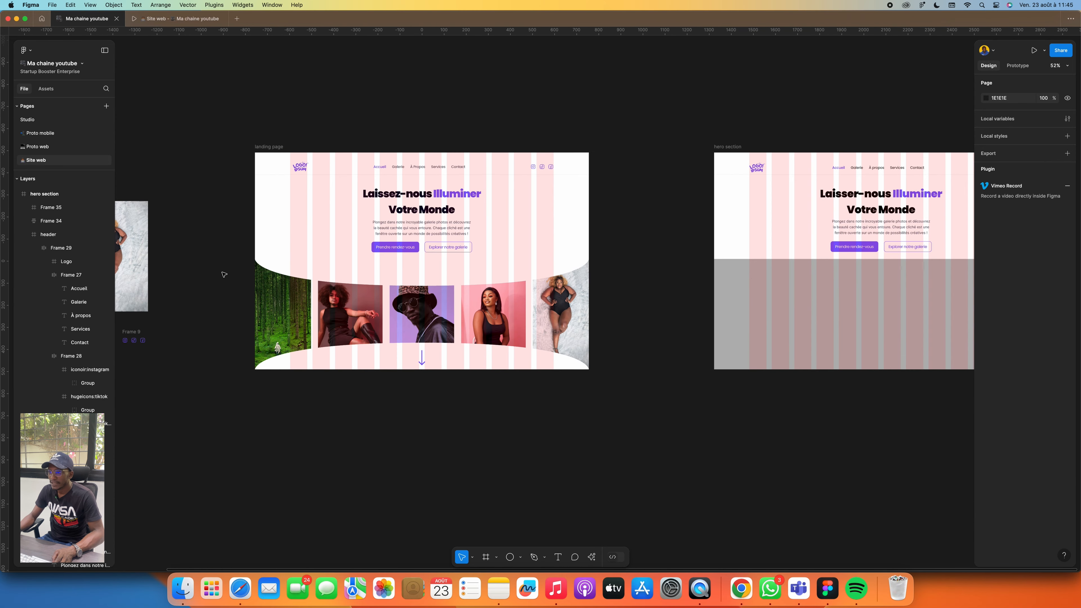
scroll(315, 273, up, 1)
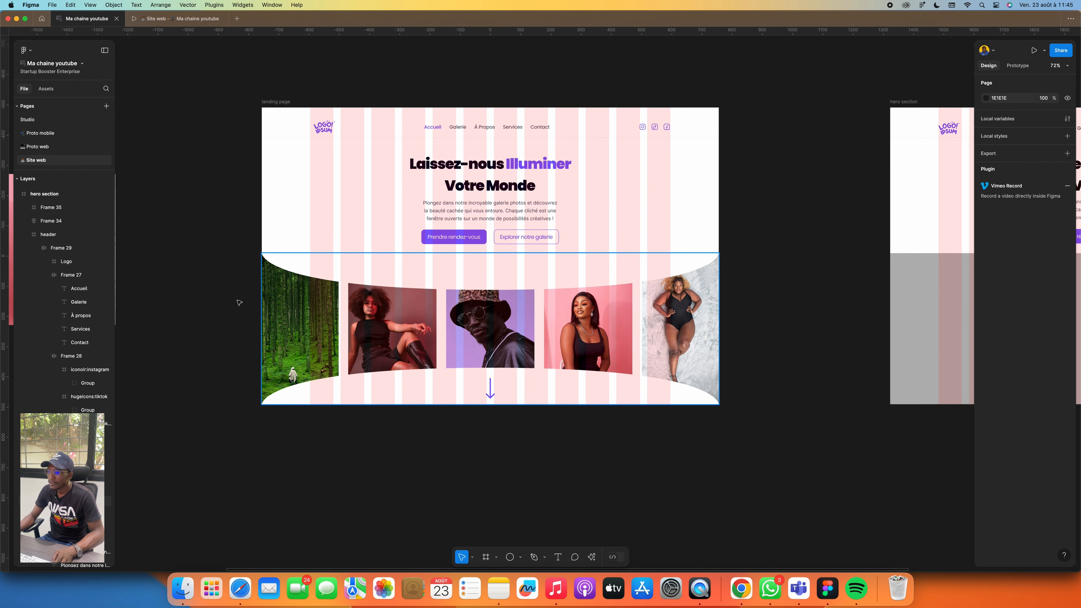
scroll(239, 302, down, 5)
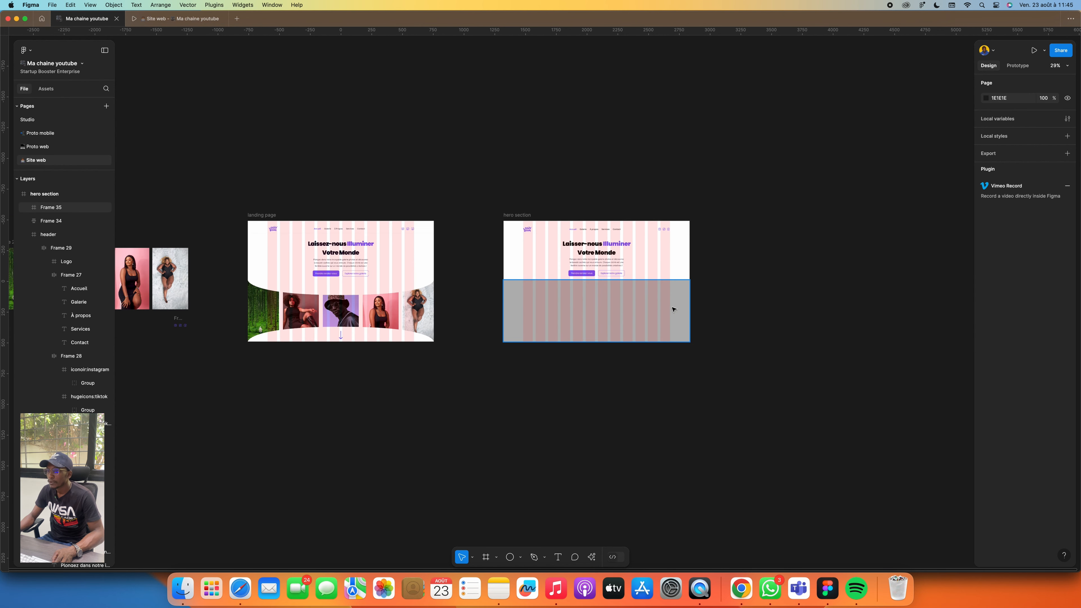
scroll(673, 309, up, 5)
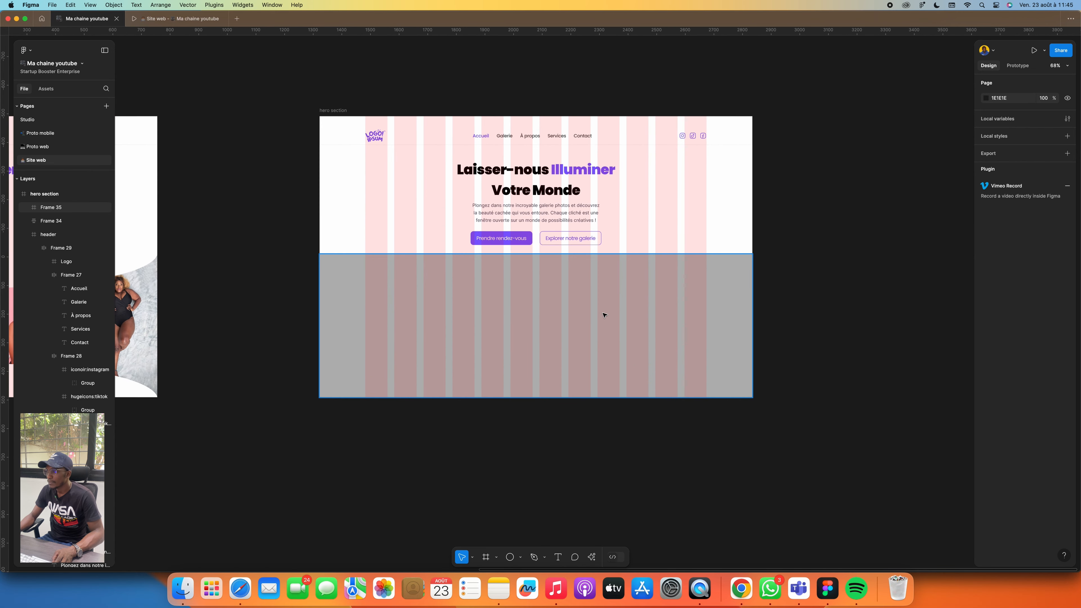
Draw a rectangle about 333 × 434 inside the grey frame, starting at the first layout grid column.
scroll(604, 315, up, 2)
key(r)
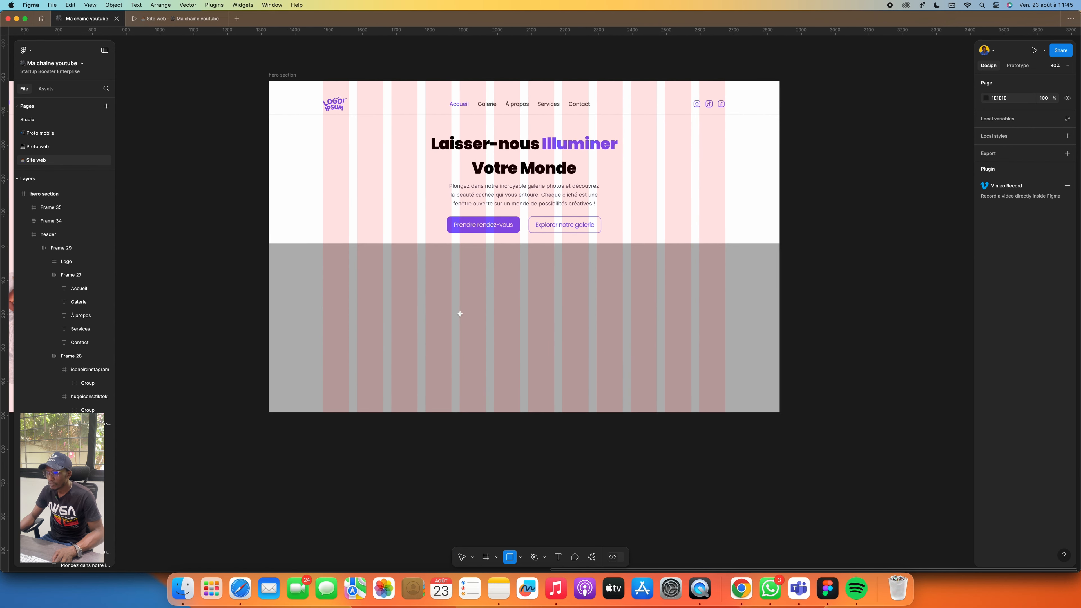
drag(323, 259, 434, 406)
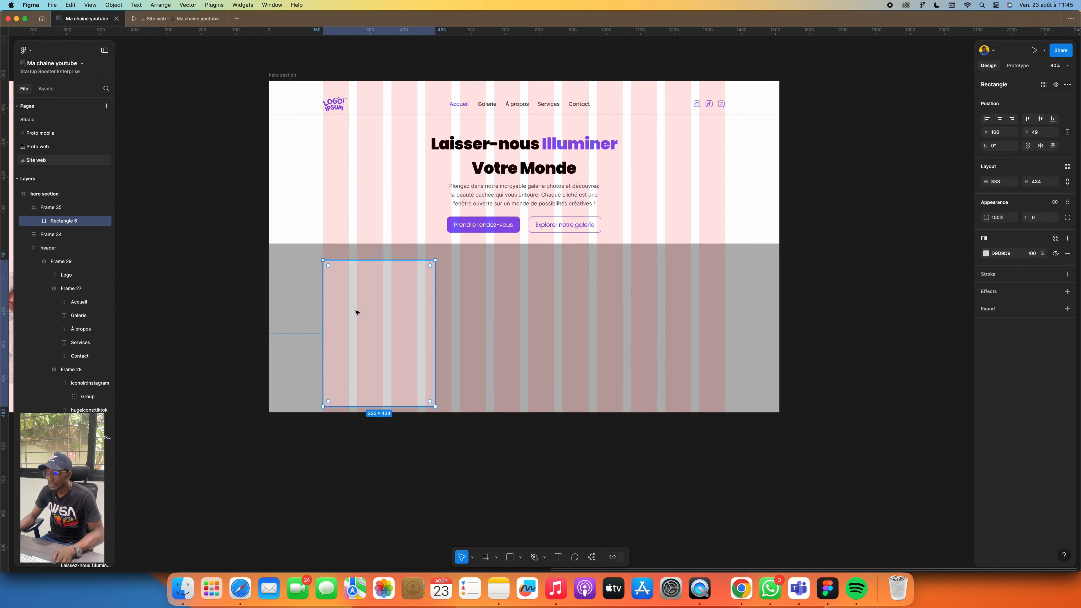
Duplicate the rectangle into a row of five with gaps of 28 and move the row to Y 33, overflowing both frame sides.
drag(356, 313, 480, 313)
key(super+d)
key(super+d)
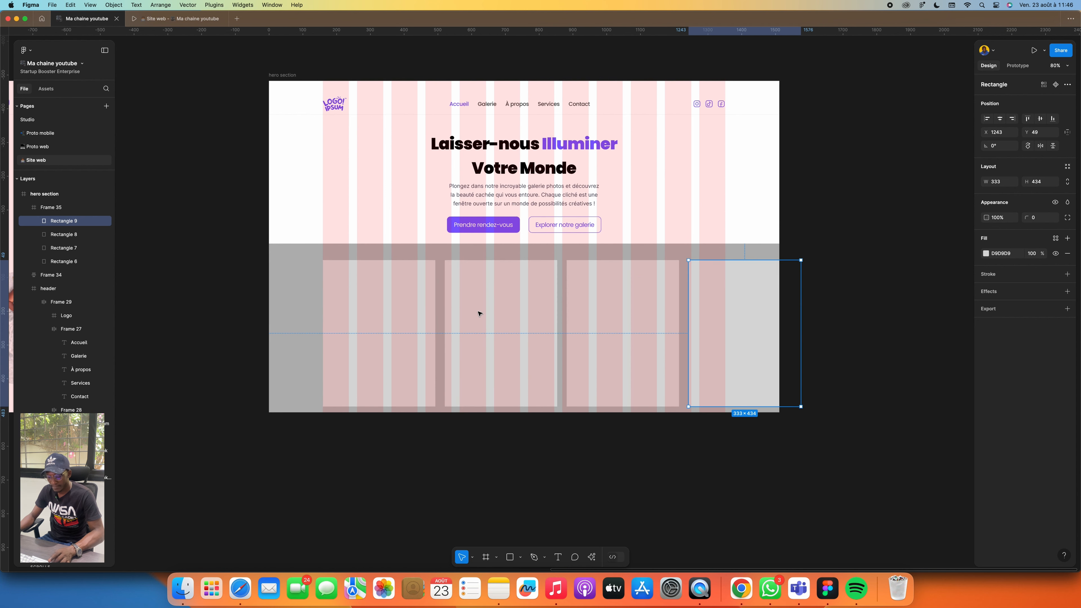
key(super+d)
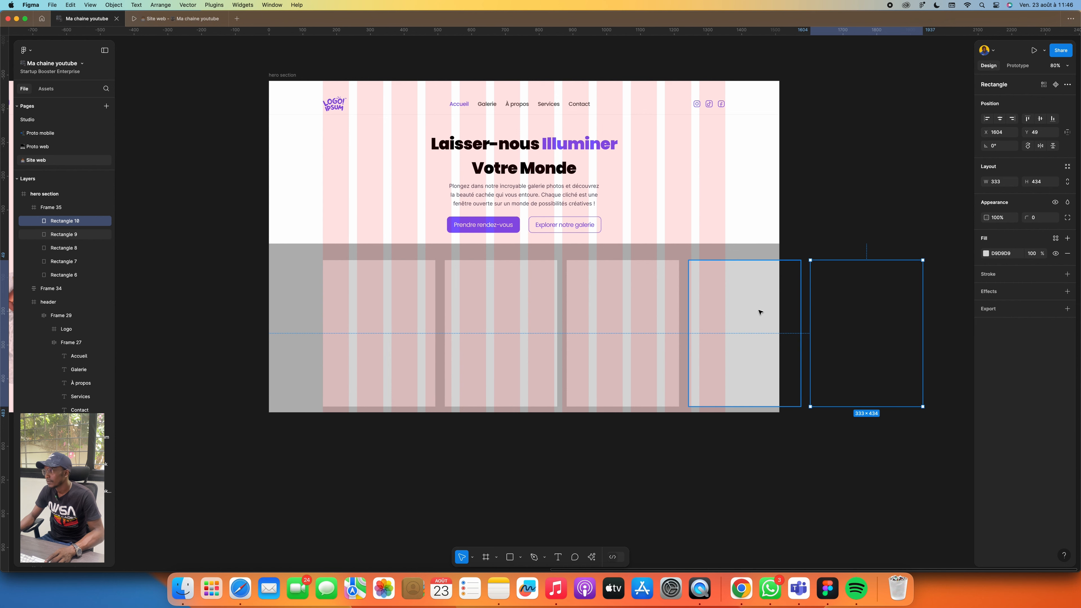
key(super+a)
drag(647, 292, 572, 283)
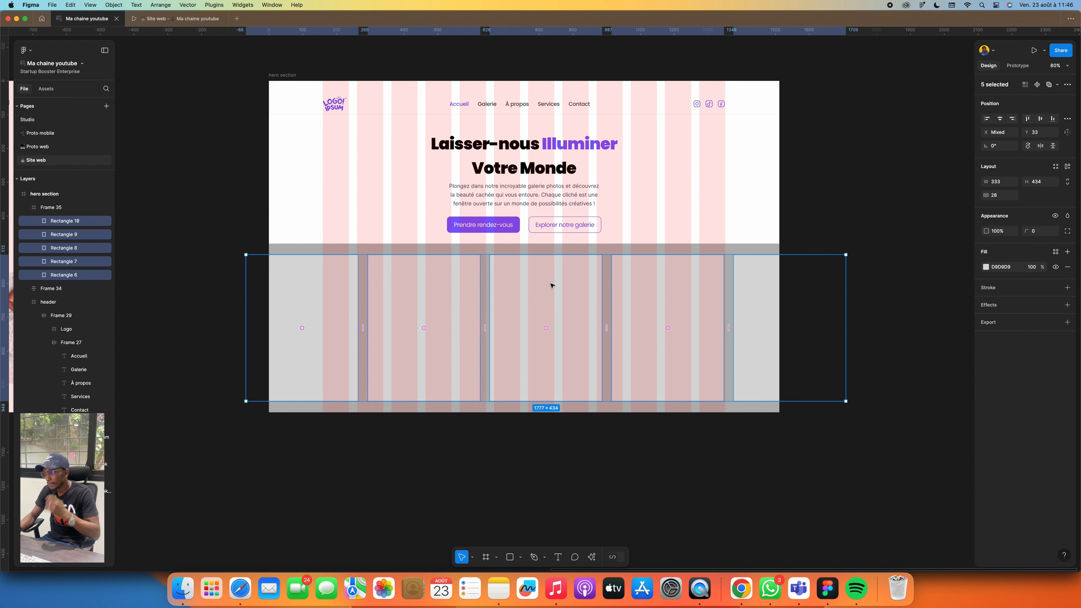
Run the Pexels plugin on the five rectangles and browse its popular images.
right_click(550, 284)
mouse_move(602, 472)
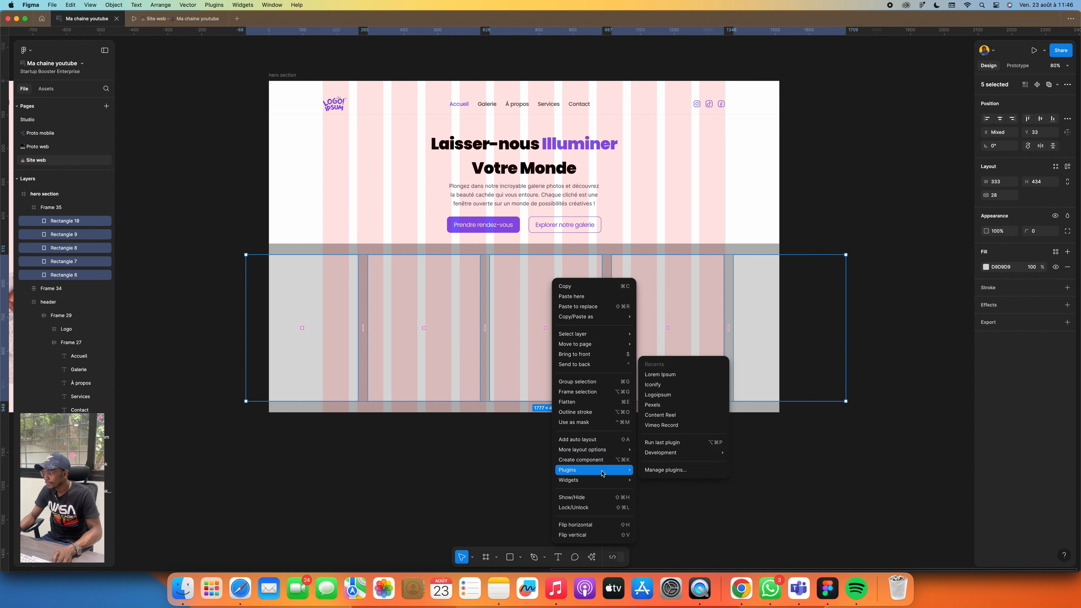
click(679, 470)
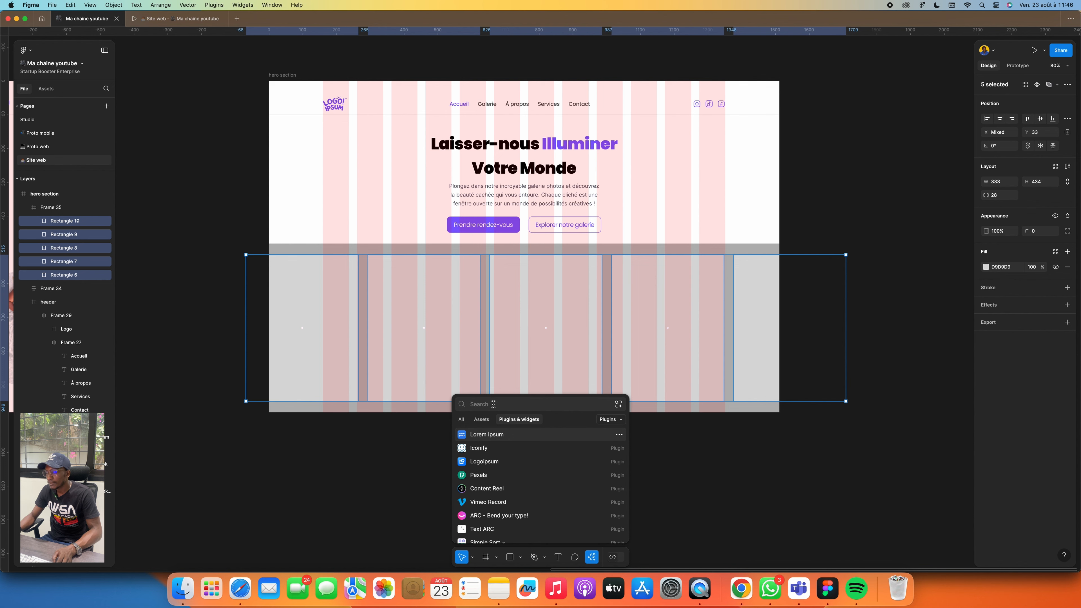
click(491, 476)
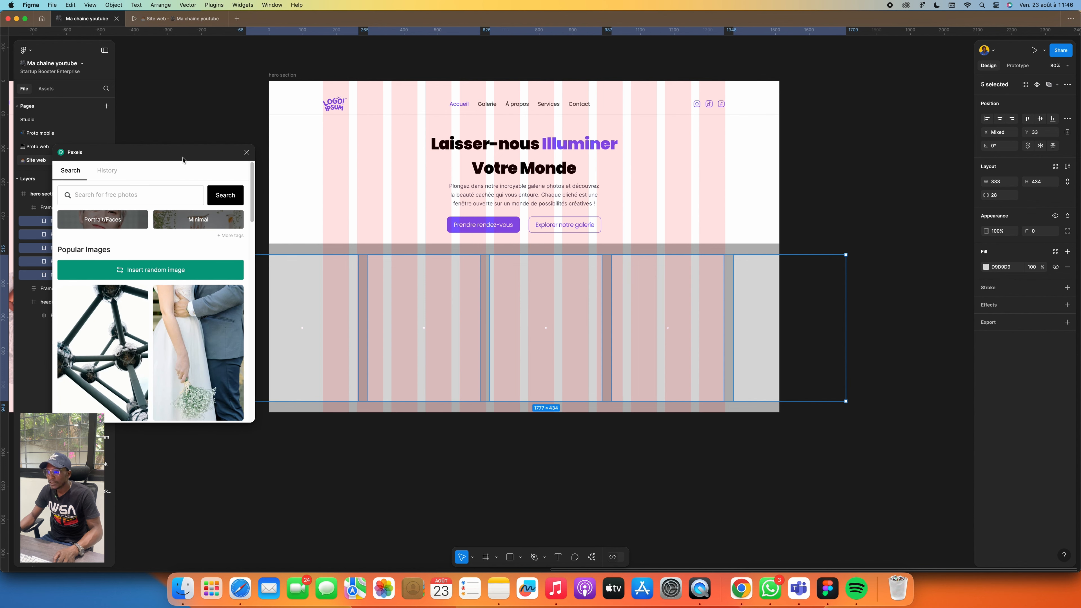
drag(183, 153, 174, 133)
scroll(165, 305, down, 8)
scroll(164, 300, up, 10)
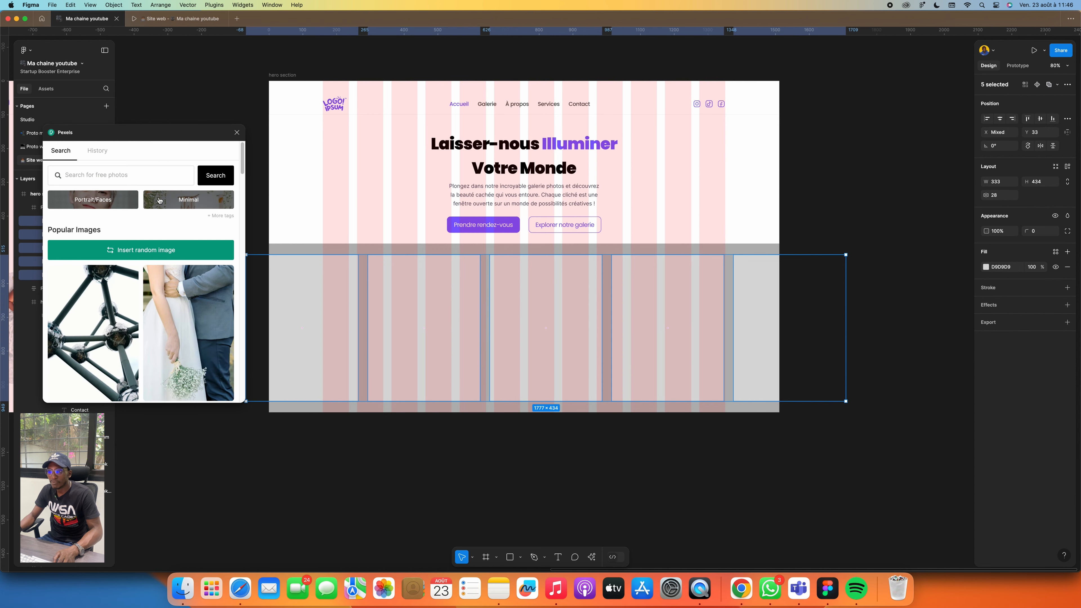
Fill the fourth, second and third rectangles with Pexels photos of a wedding couple, a family and a brick building, and close the plugin.
click(703, 282)
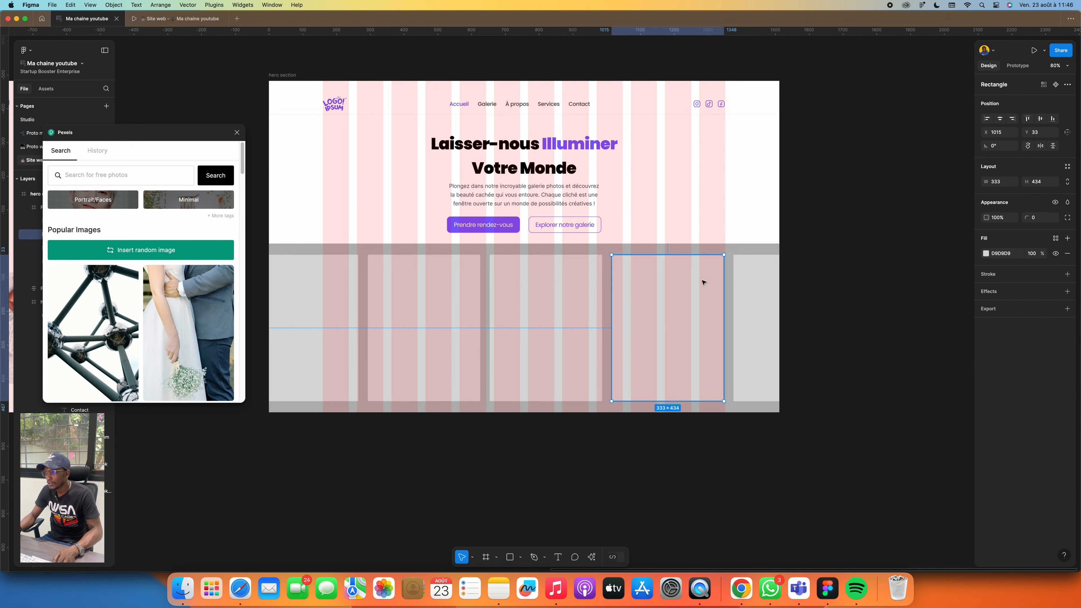
click(186, 314)
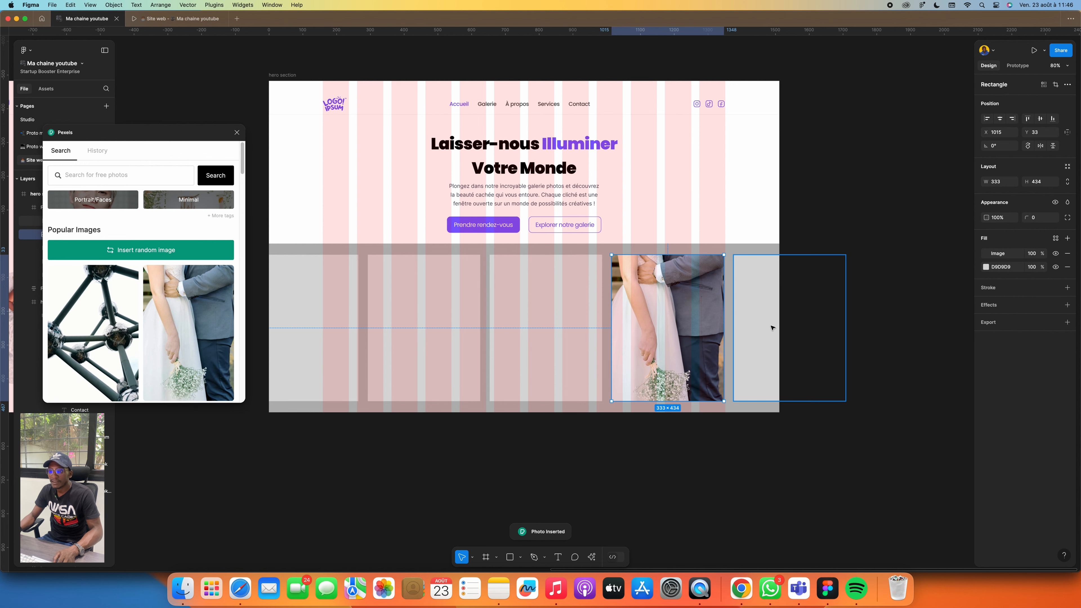
click(432, 314)
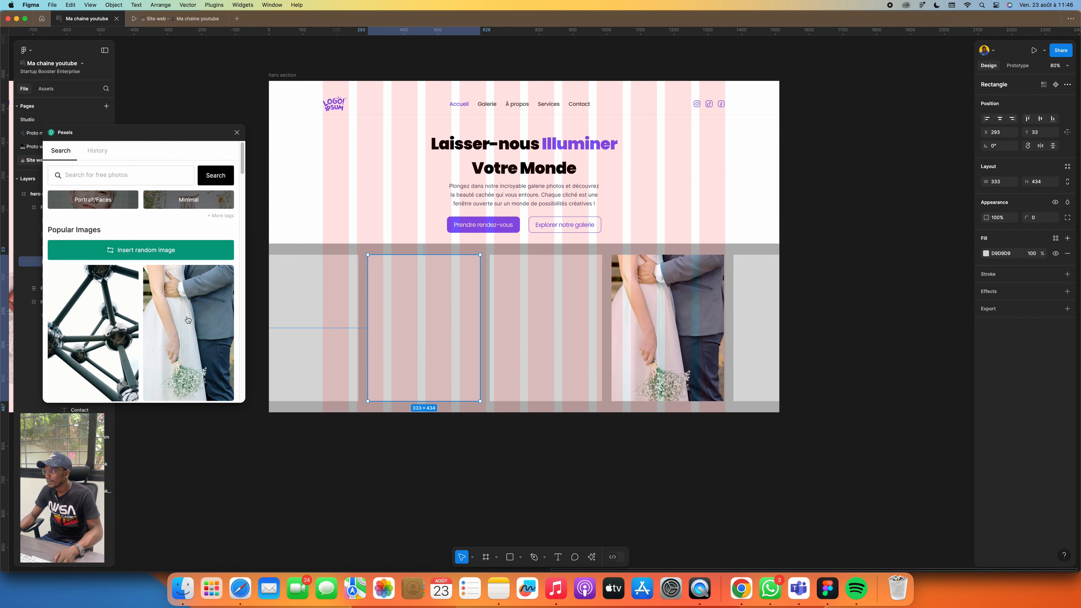
scroll(125, 317, down, 5)
click(125, 317)
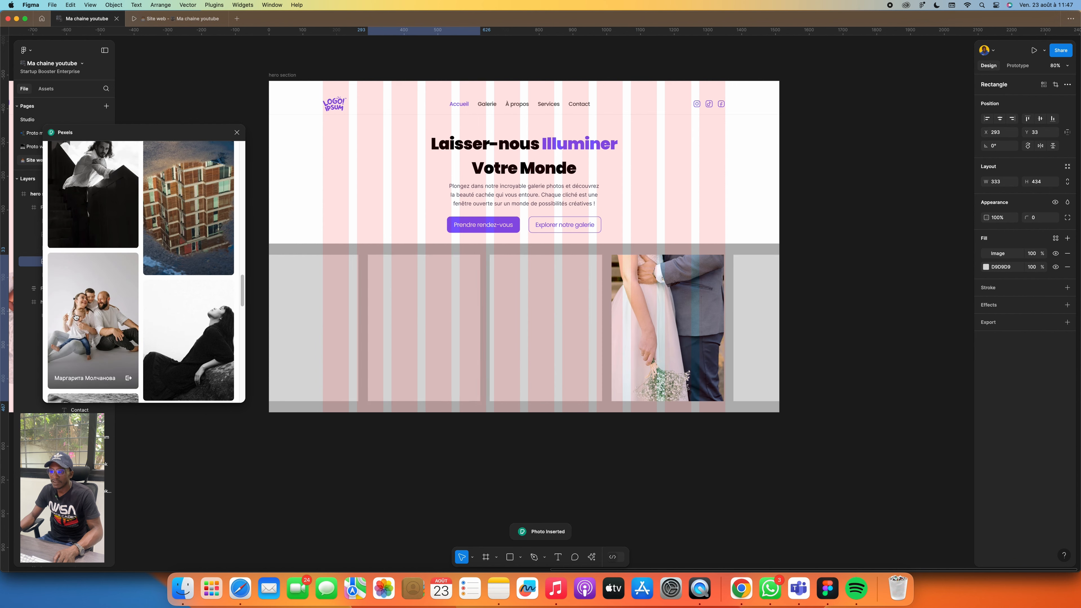
click(536, 319)
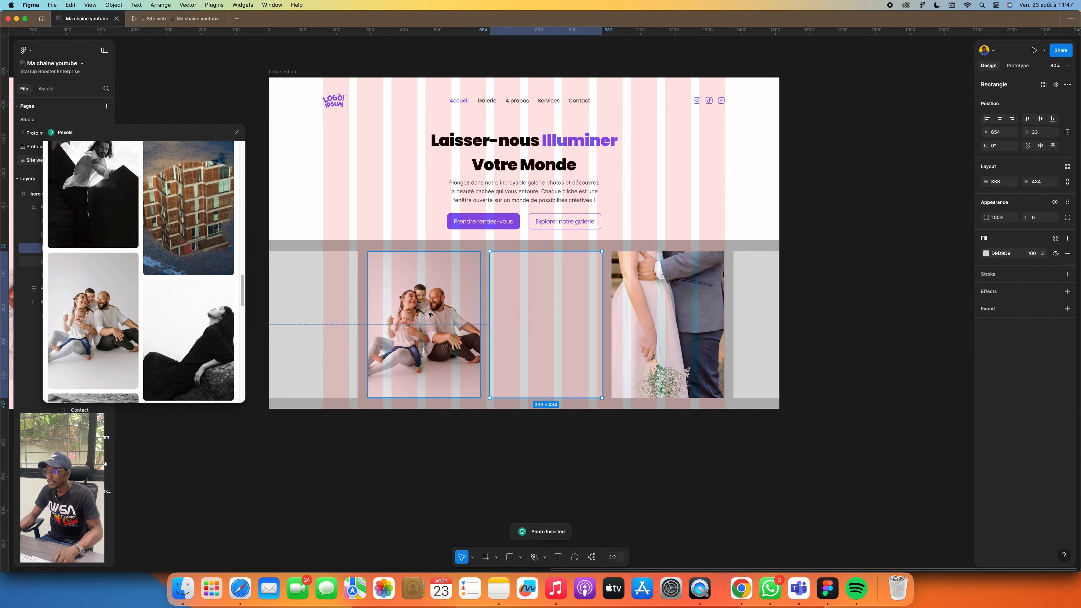
click(181, 190)
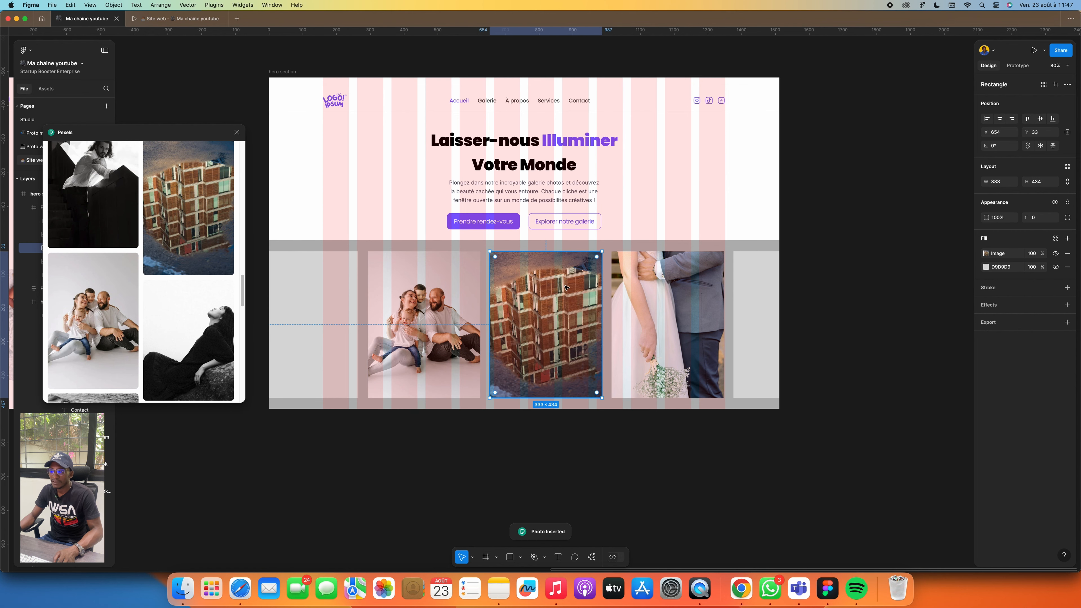
click(237, 132)
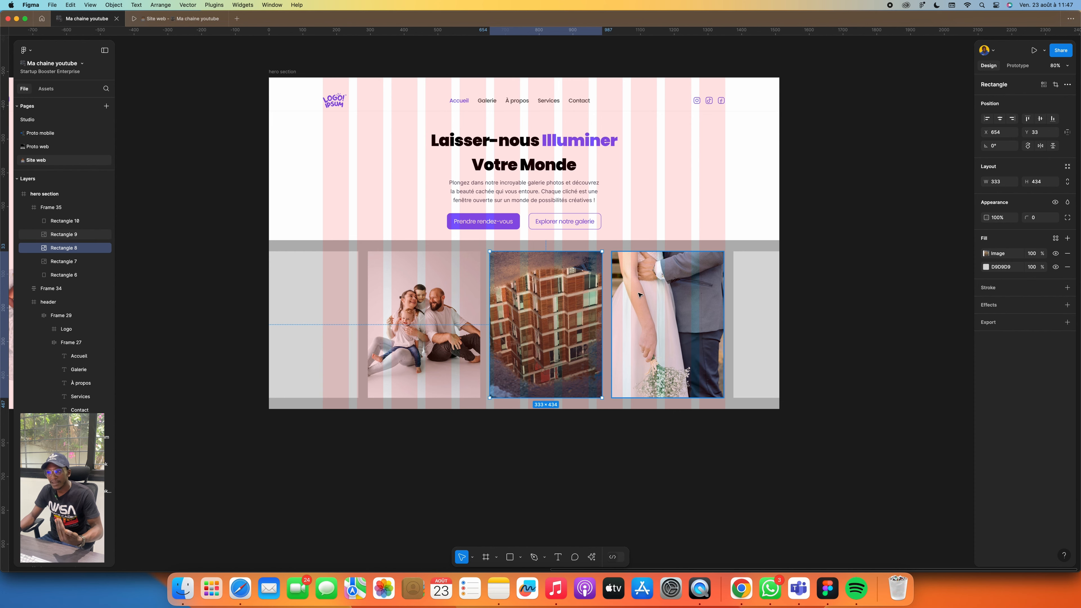
Copy the ready-made auto layout frame of five photos that sits beside the landing page.
scroll(641, 290, down, 3)
scroll(645, 284, down, 4)
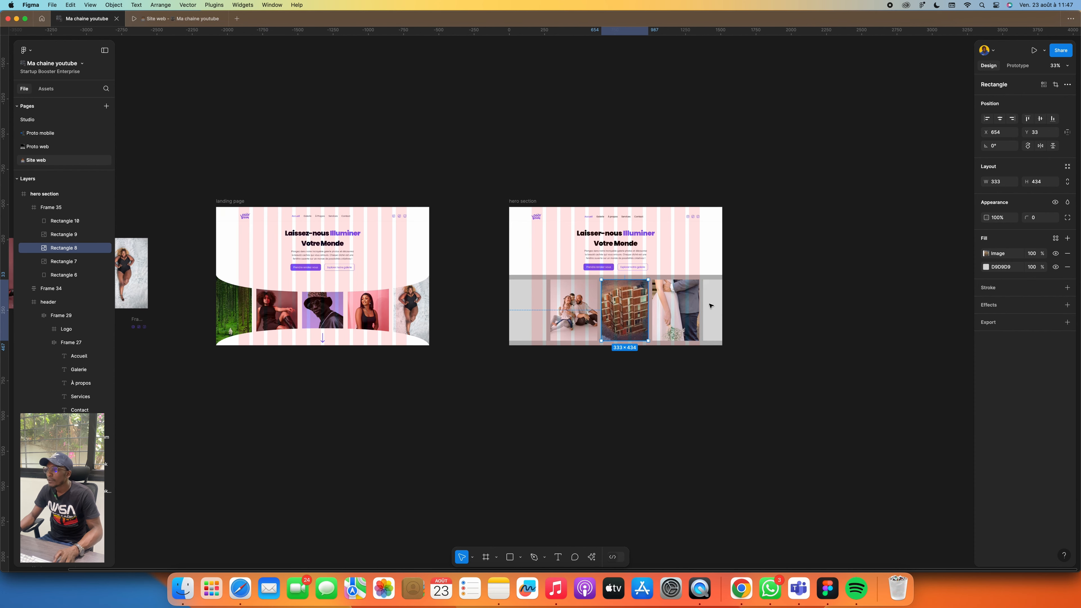
scroll(686, 310, down, 3)
scroll(284, 287, up, 6)
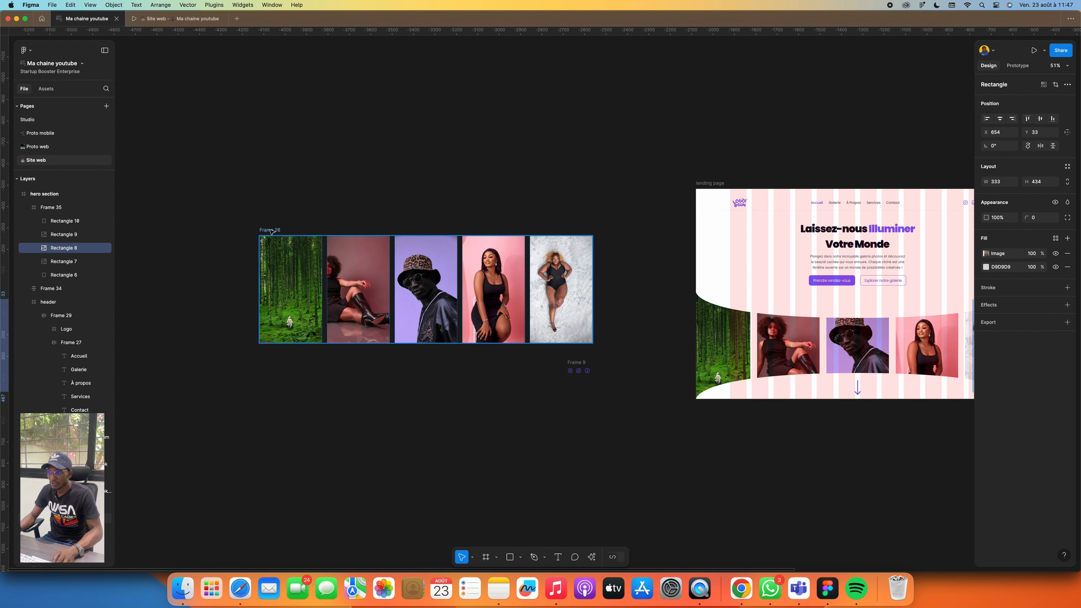
click(271, 231)
key(super+c)
Replace the five rectangles inside the hero section's grey 1512 × 500 frame with the copied auto layout frame of five photos.
scroll(261, 234, down, 6)
scroll(680, 280, up, 4)
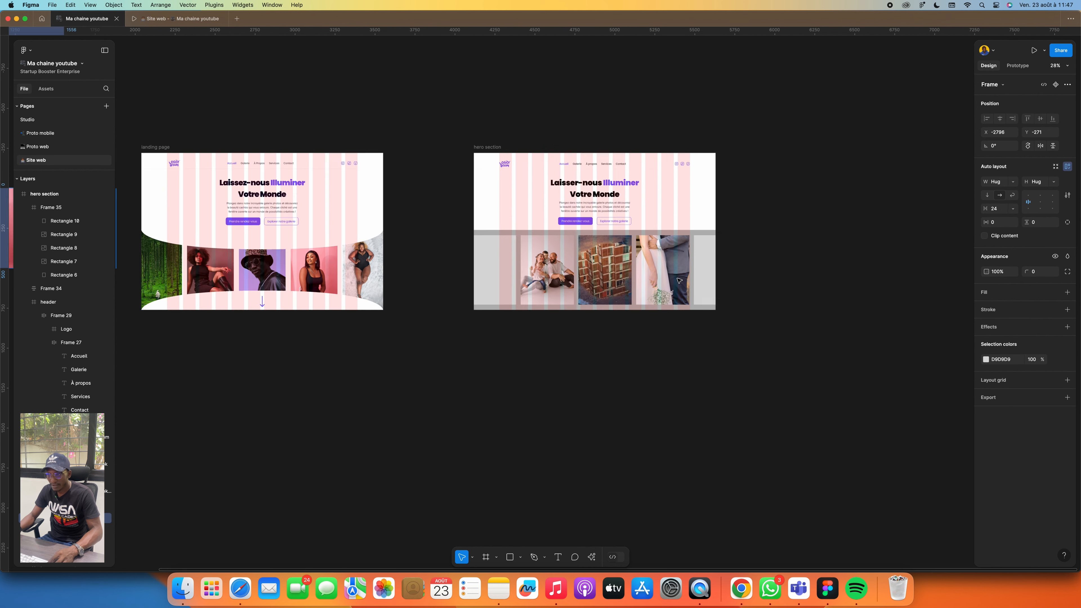
scroll(679, 281, up, 3)
click(654, 268)
click(655, 268)
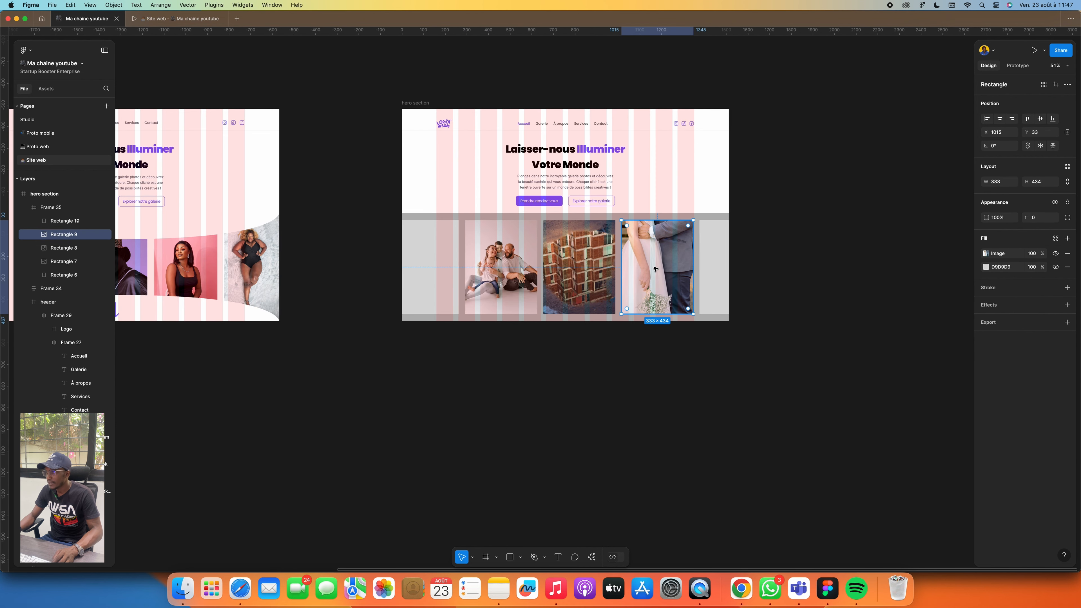
key(super+a)
key(super+shift+r)
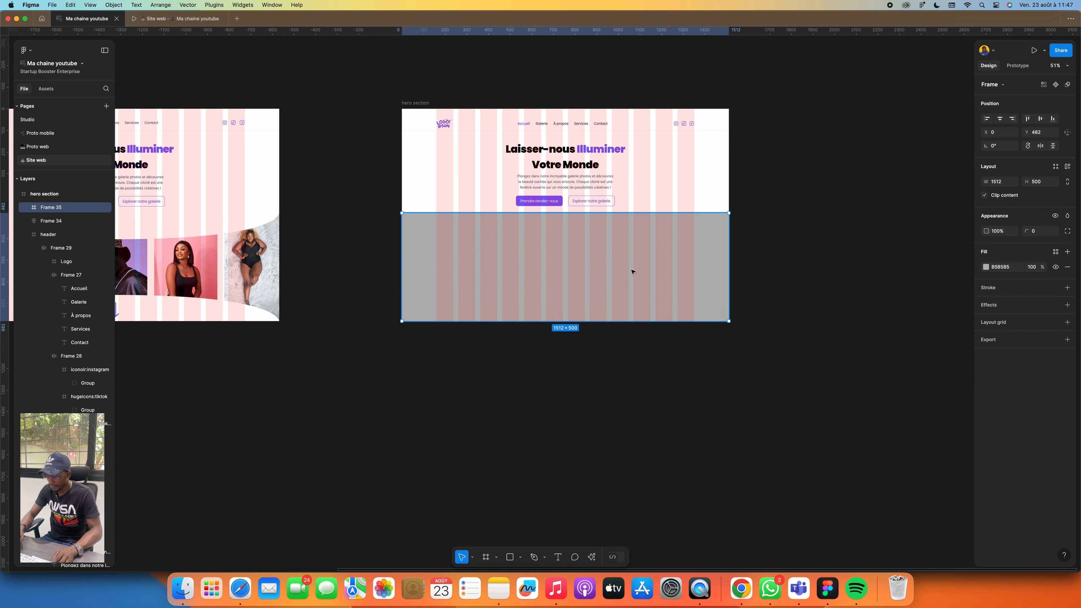
scroll(637, 274, up, 2)
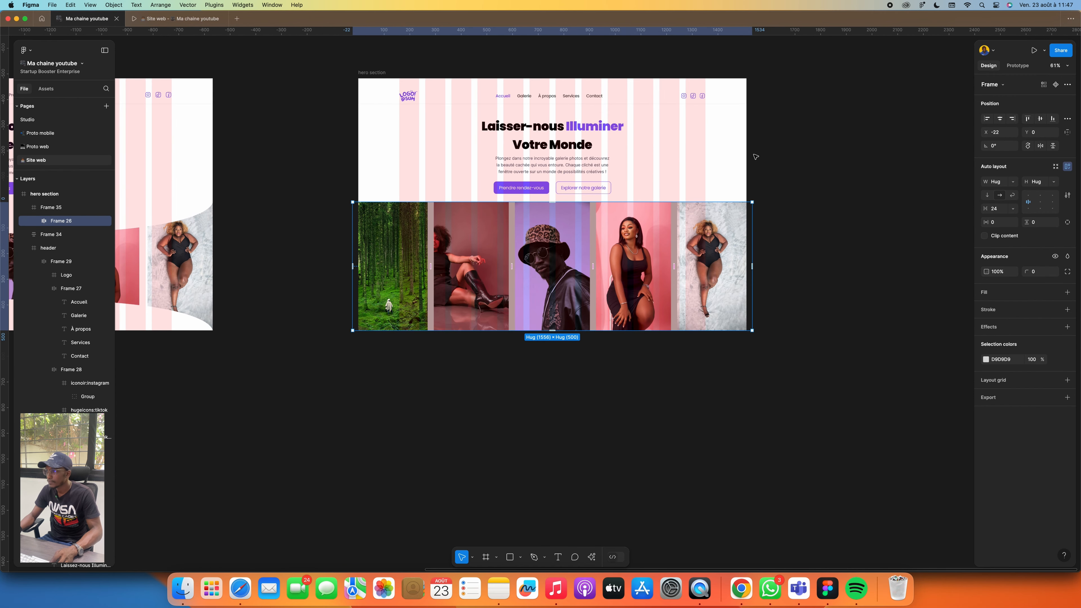
click(700, 65)
Compare the hero section's photo strip with the curved photo strip of the reference landing page.
scroll(577, 53, up, 3)
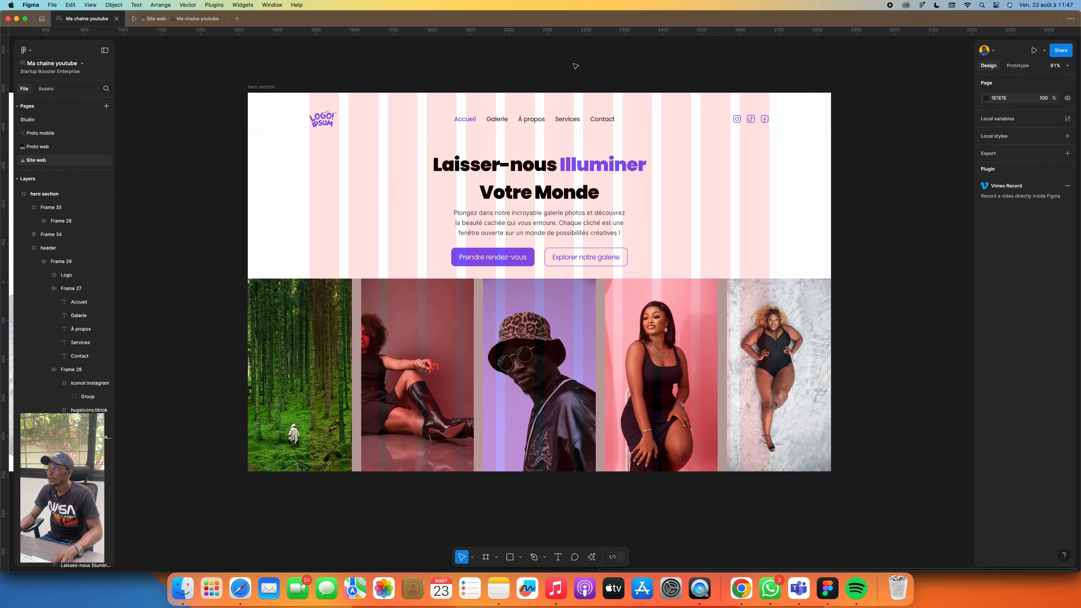
scroll(526, 274, down, 8)
scroll(148, 277, up, 5)
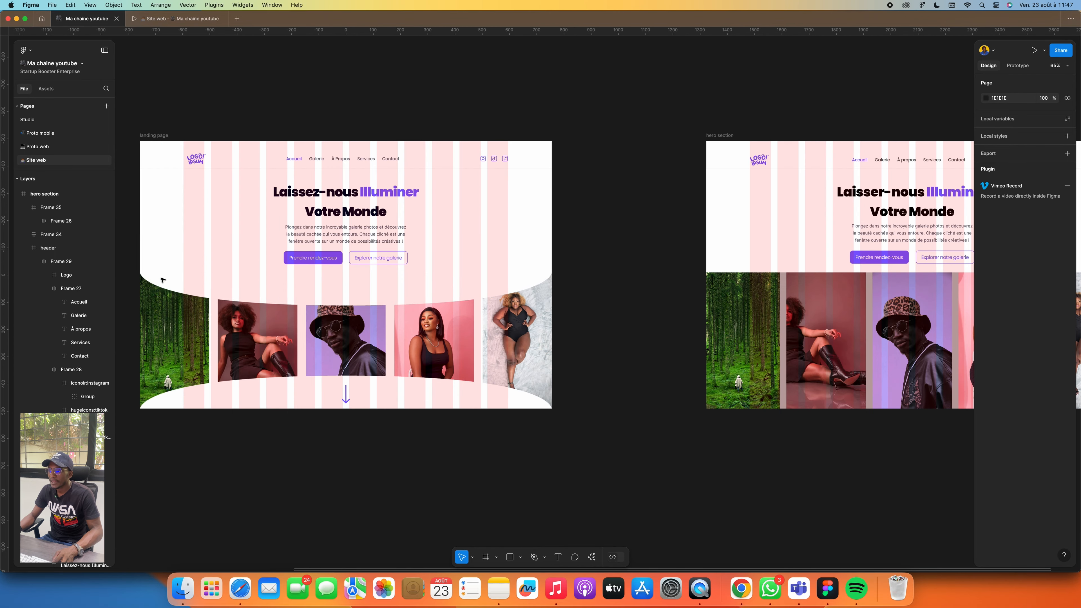
scroll(196, 284, down, 7)
scroll(558, 308, up, 6)
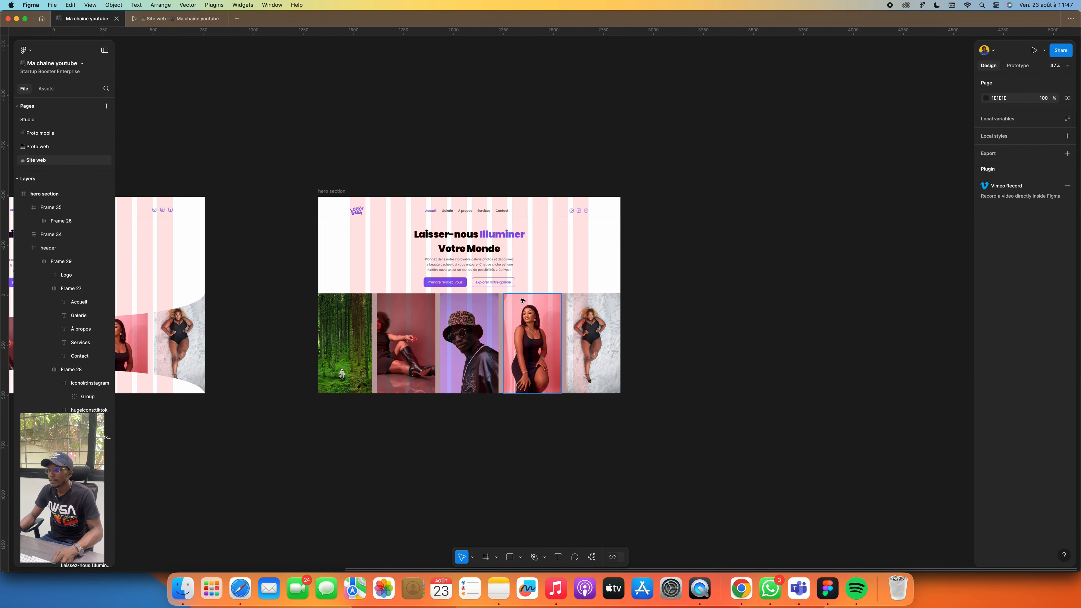
scroll(490, 383, left, 1)
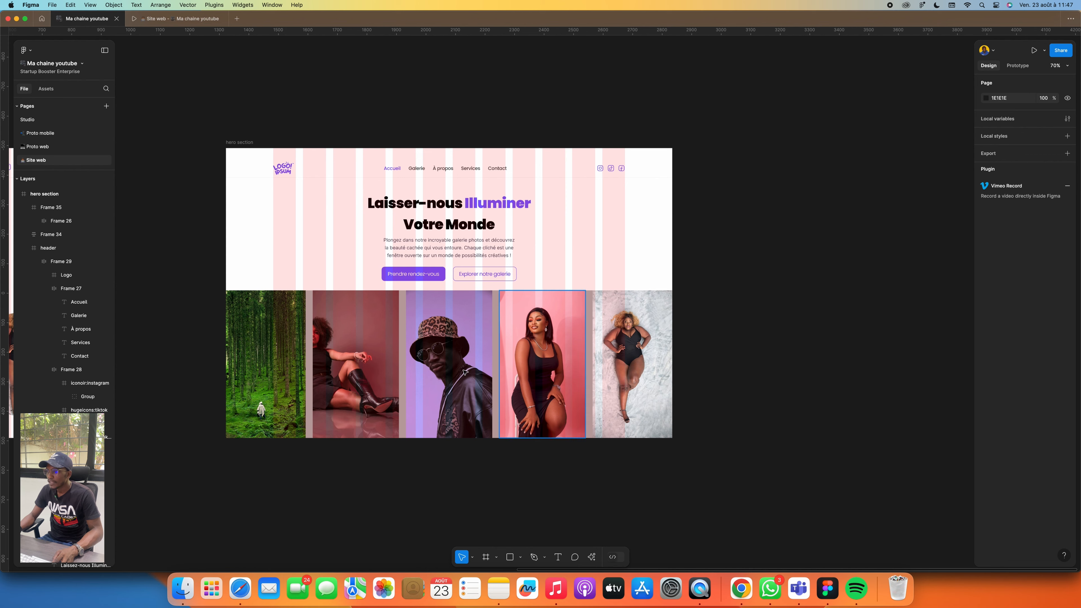
scroll(242, 477, up, 1)
scroll(266, 463, up, 1)
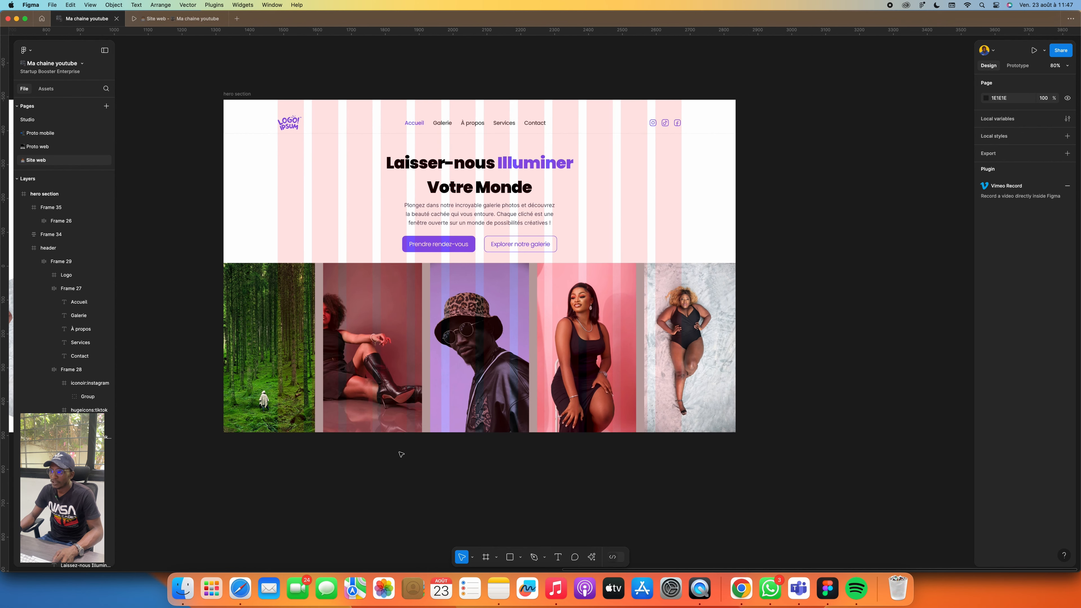
Rename the auto layout frame that holds the five photos as image.
click(403, 311)
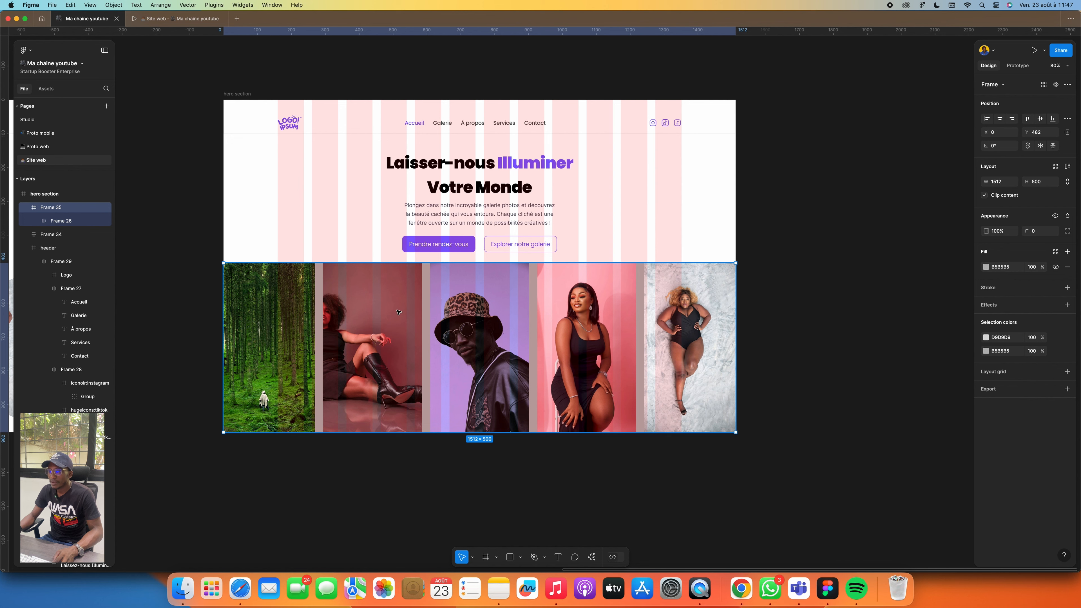
key(shift+a)
double_click(61, 221)
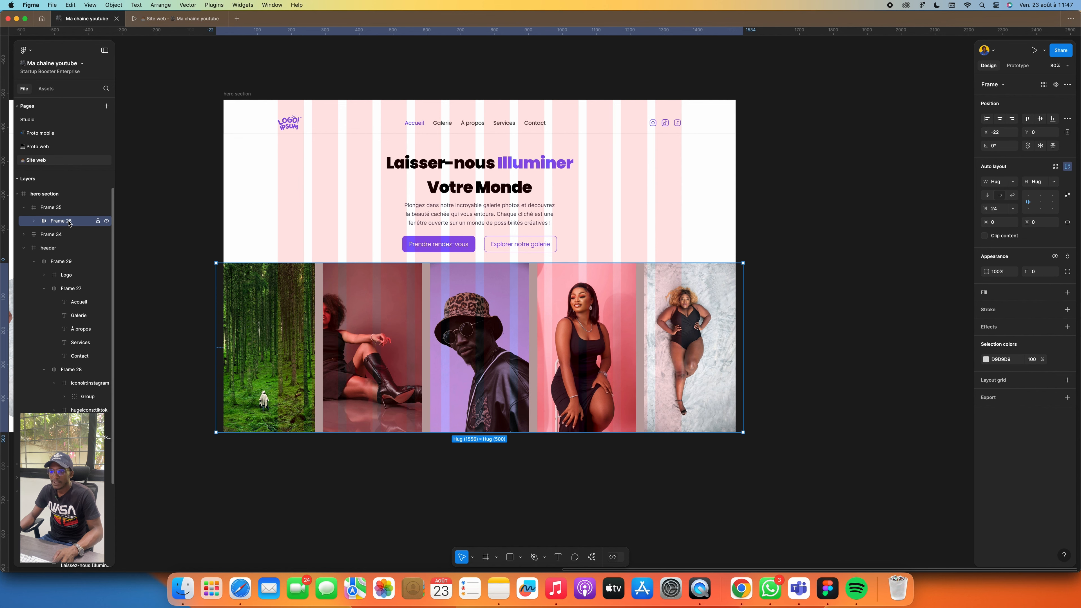
text(image)
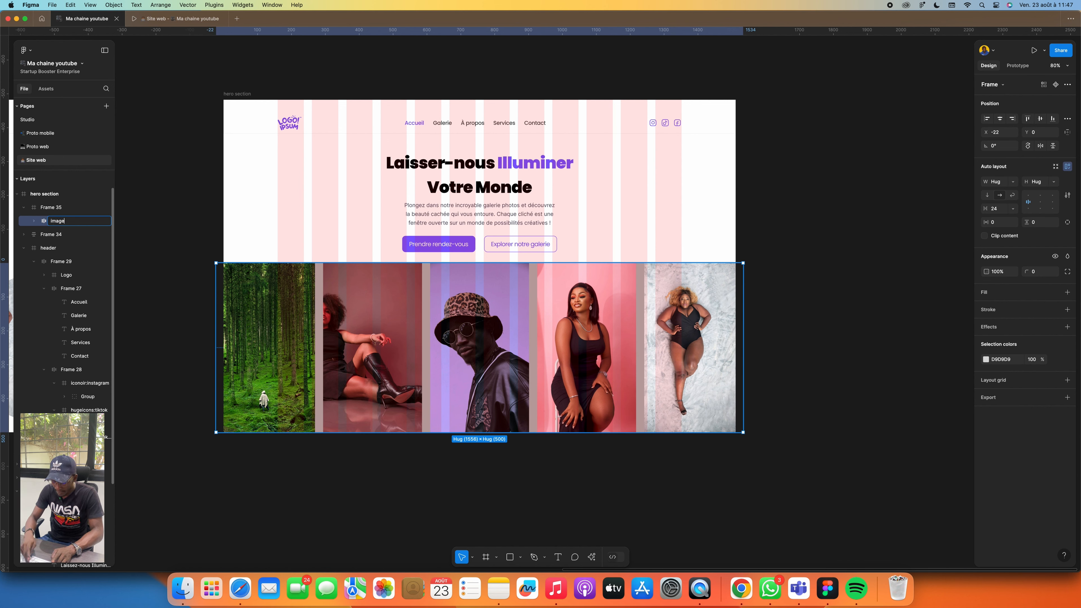
key(Return)
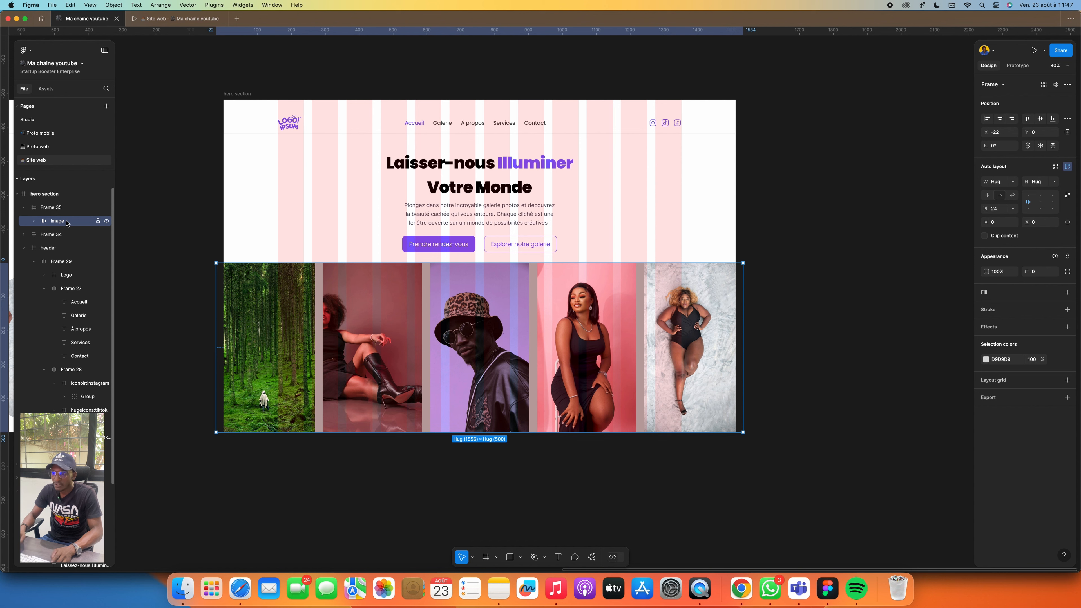
Rename the parent frame around the photo strip as carroussel.
click(55, 208)
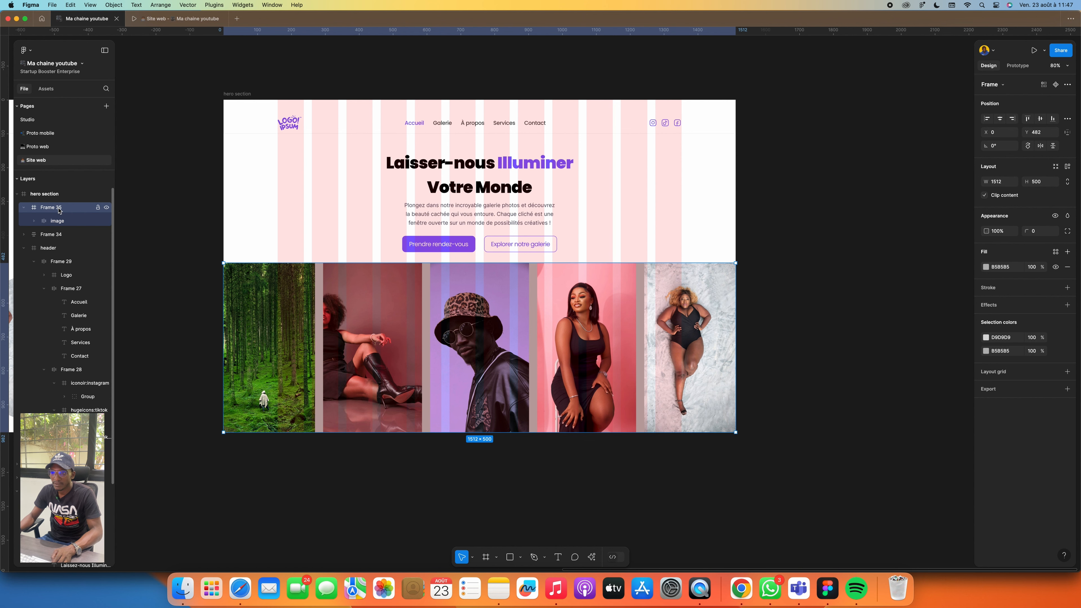
double_click(59, 208)
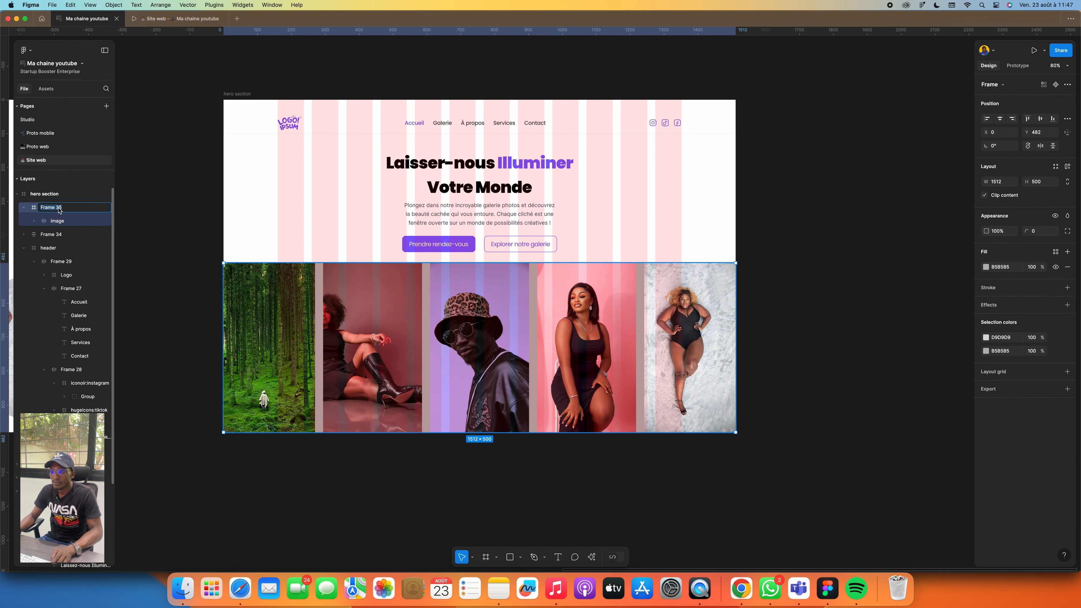
text(arroussel)
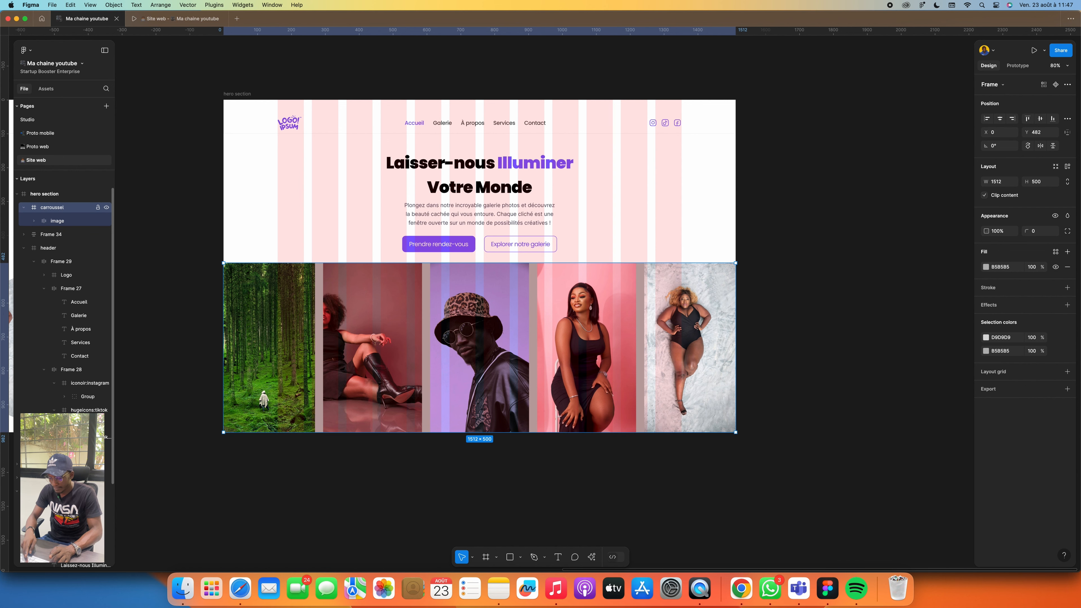
key(Return)
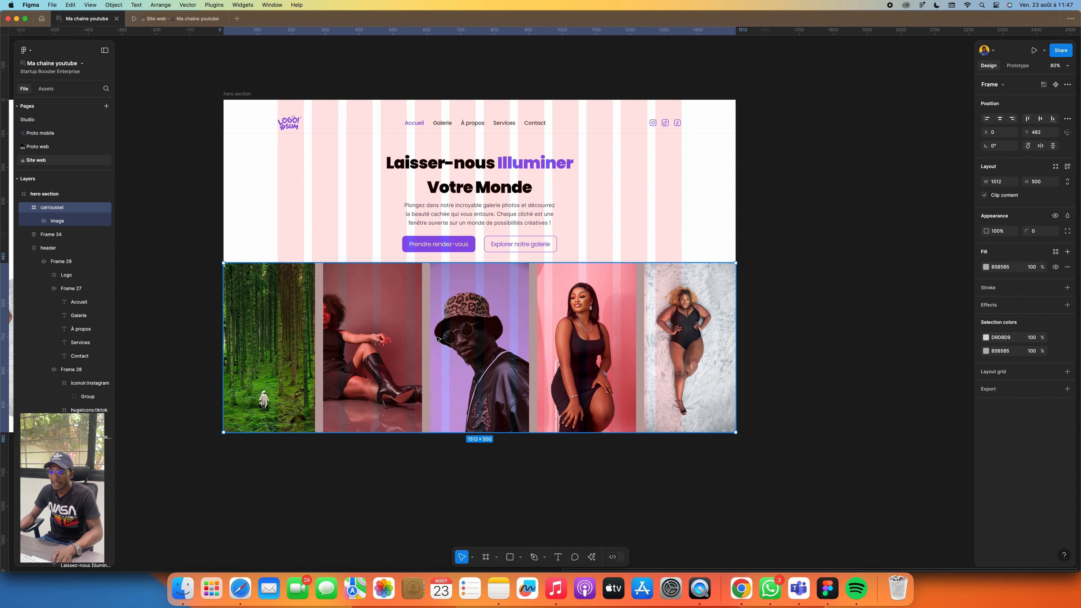
mouse_move(438, 339)
mouse_down()
mouse_move(501, 354)
mouse_move(444, 347)
mouse_up()
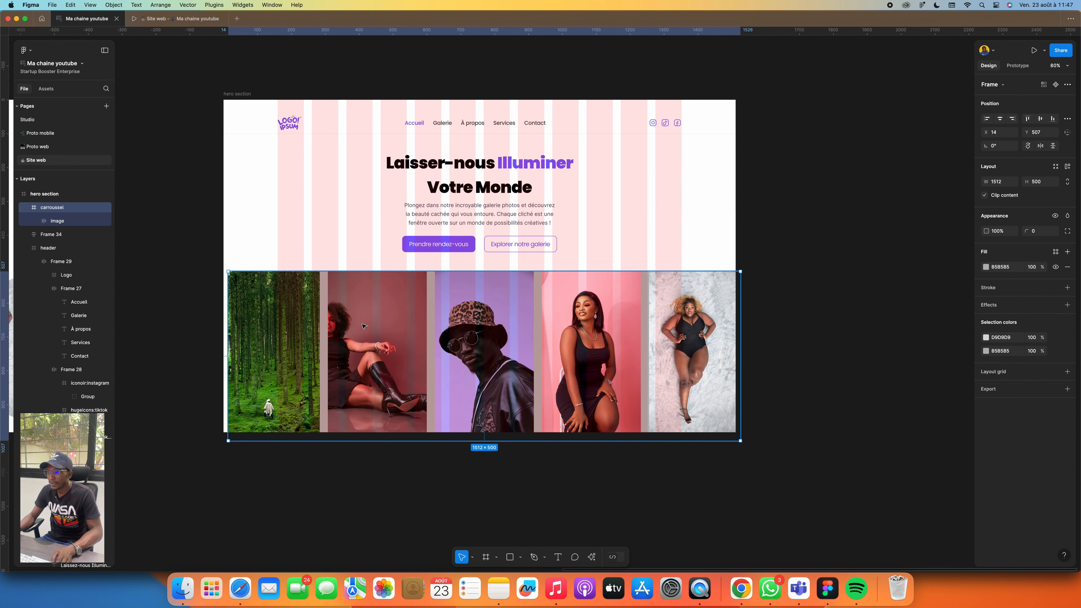
key(super+z)
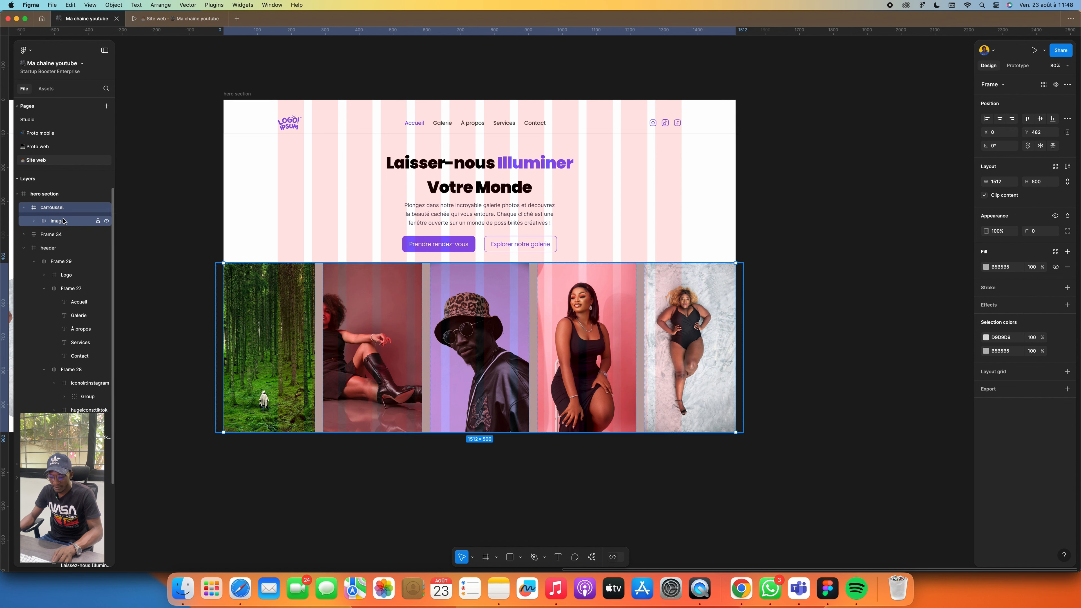
click(69, 223)
drag(270, 340, 377, 355)
click(98, 221)
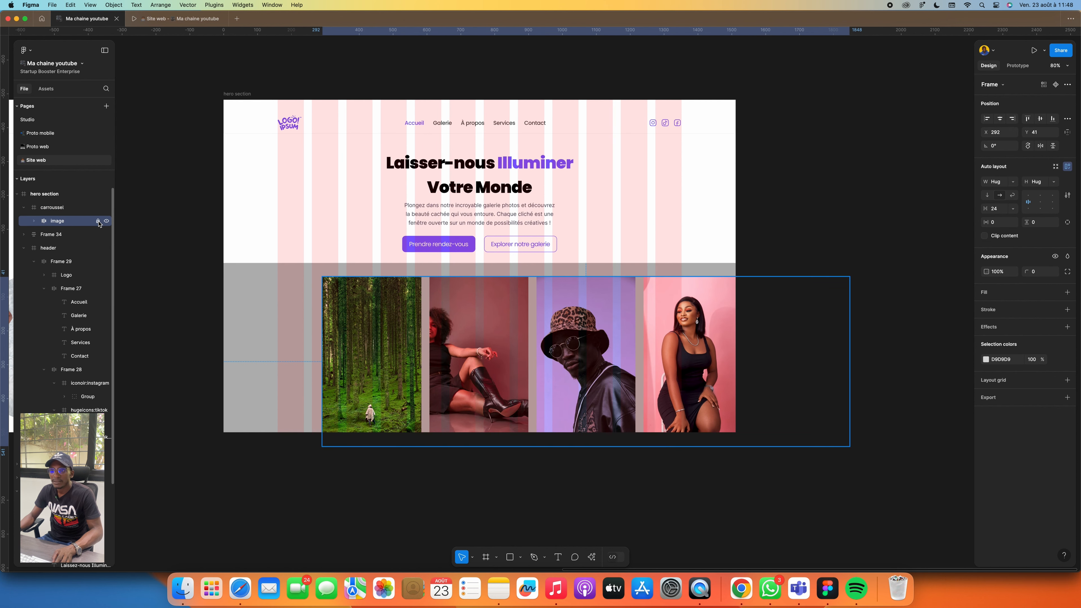
click(410, 302)
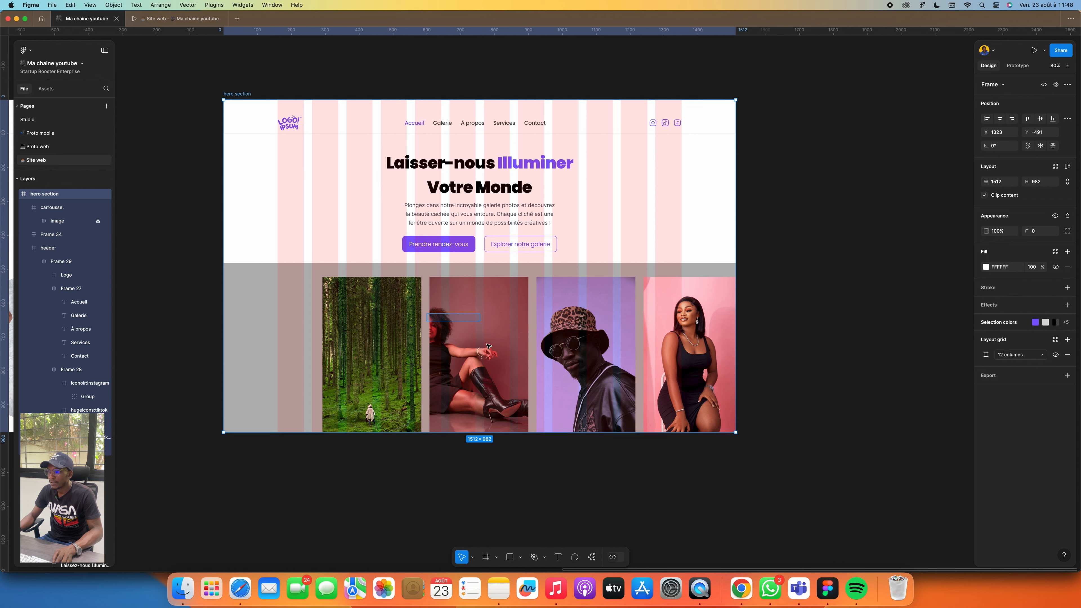
click(83, 221)
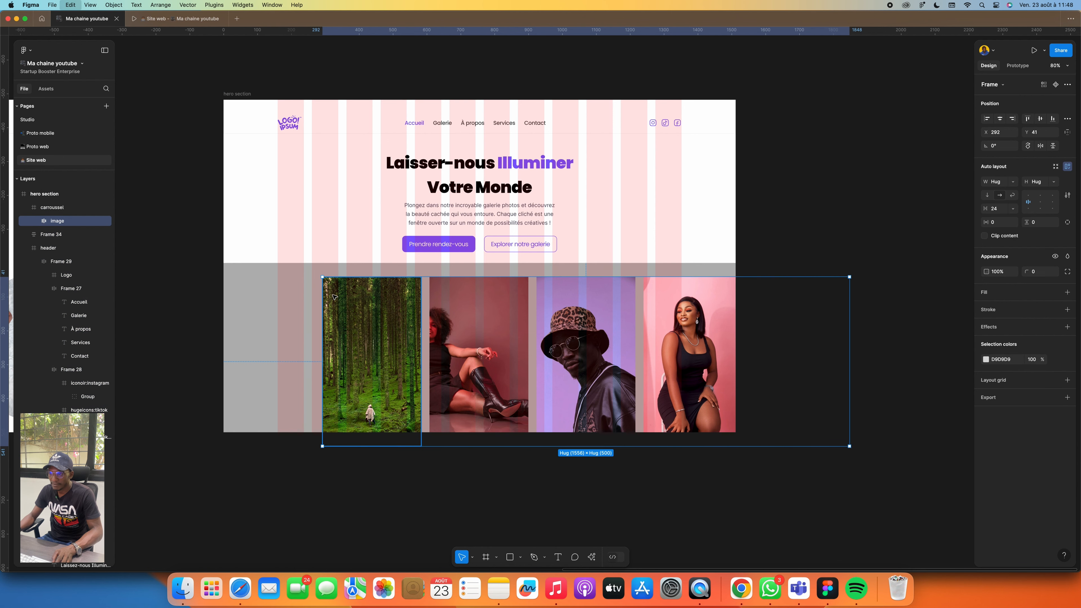
key(alt+h)
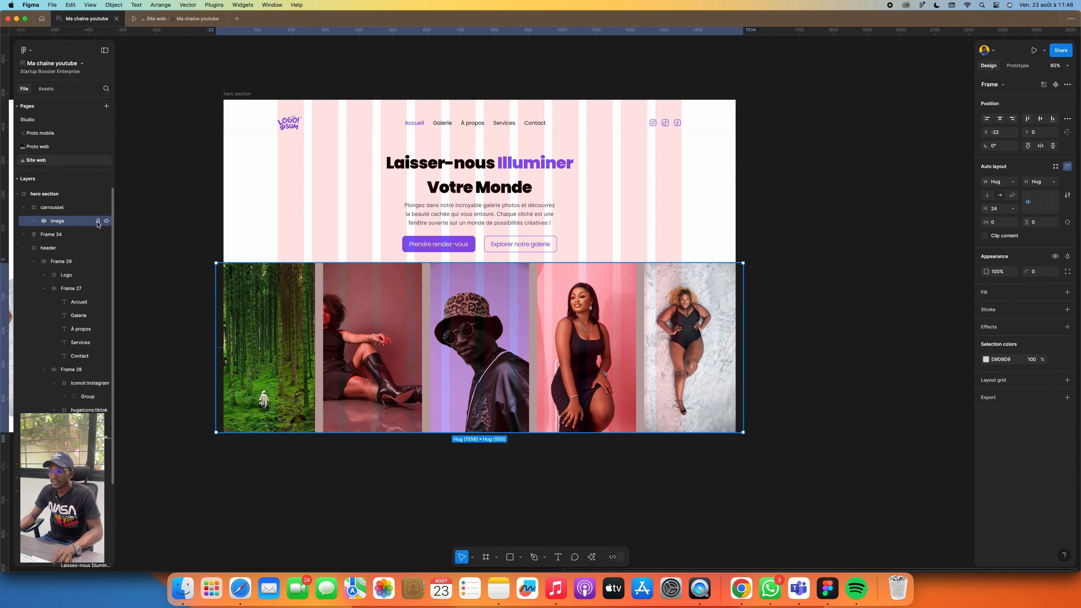
Lock the image layer inside the carroussel frame and clear the selection.
click(98, 221)
click(494, 484)
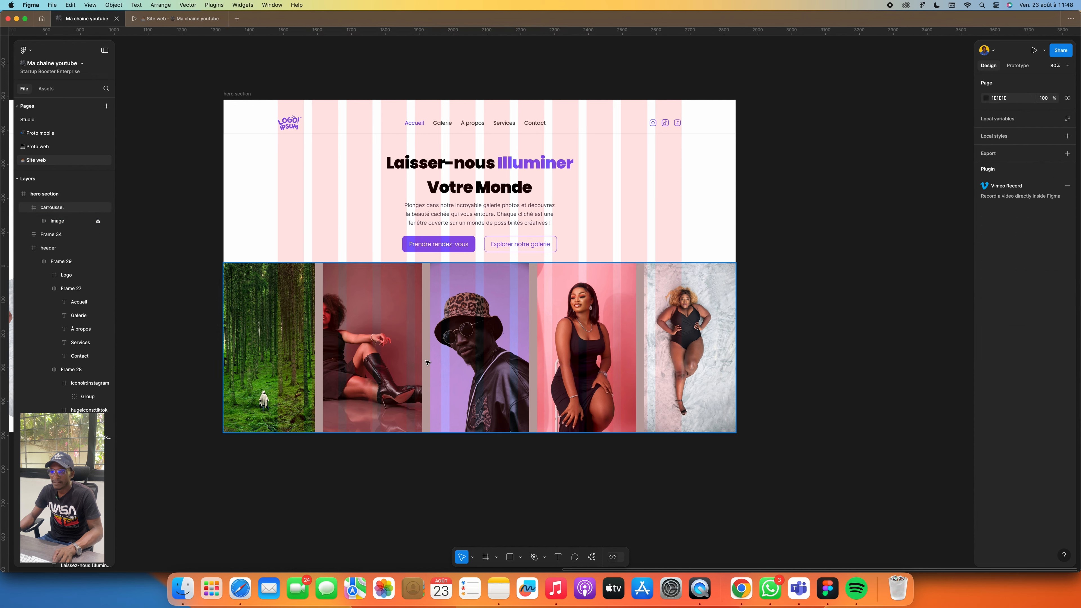
Draw a flat ellipse about 1622 × 152 across the upper part of the photo strip and centre it horizontally in the carroussel frame.
scroll(361, 374, up, 3)
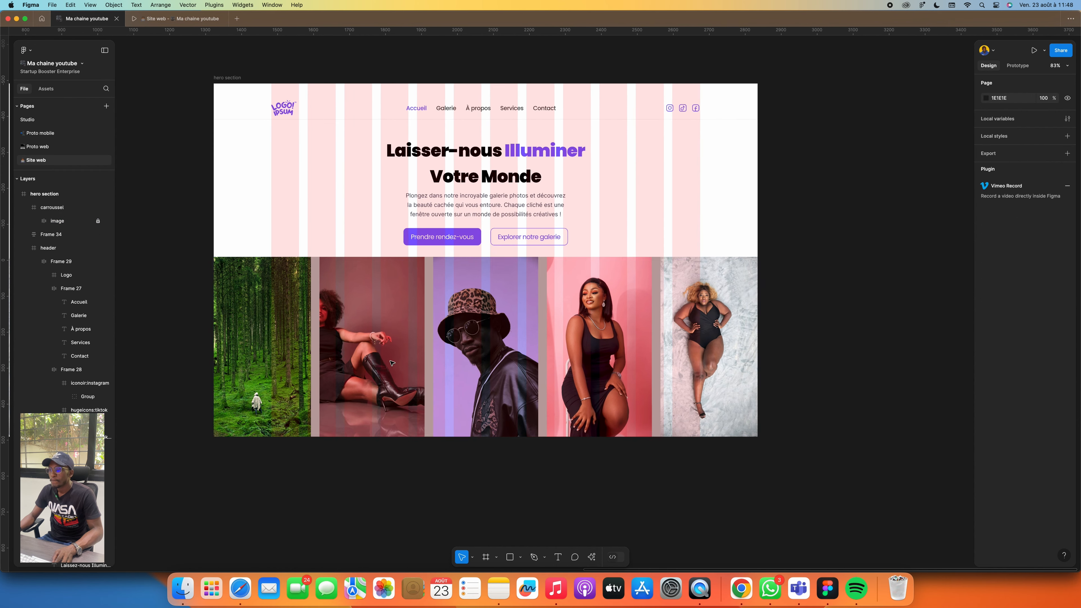
scroll(394, 361, up, 3)
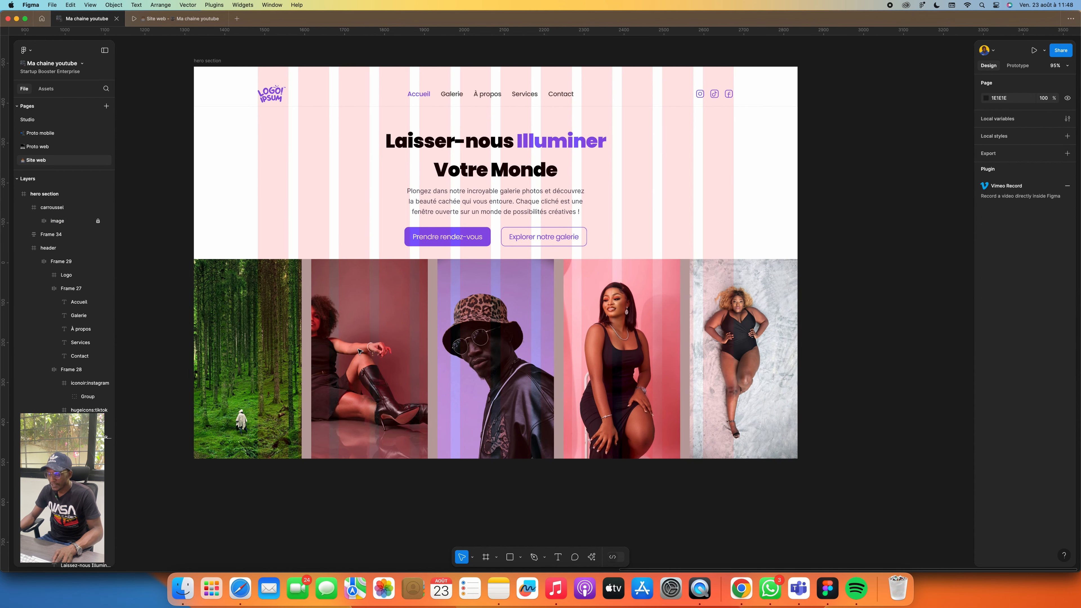
click(519, 558)
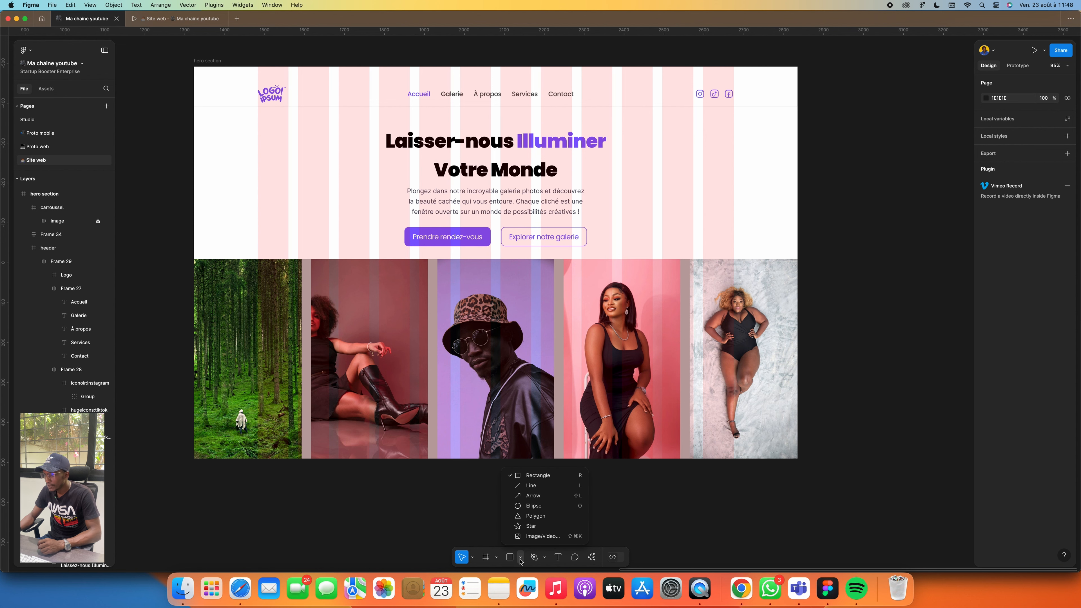
click(539, 507)
drag(194, 262, 841, 323)
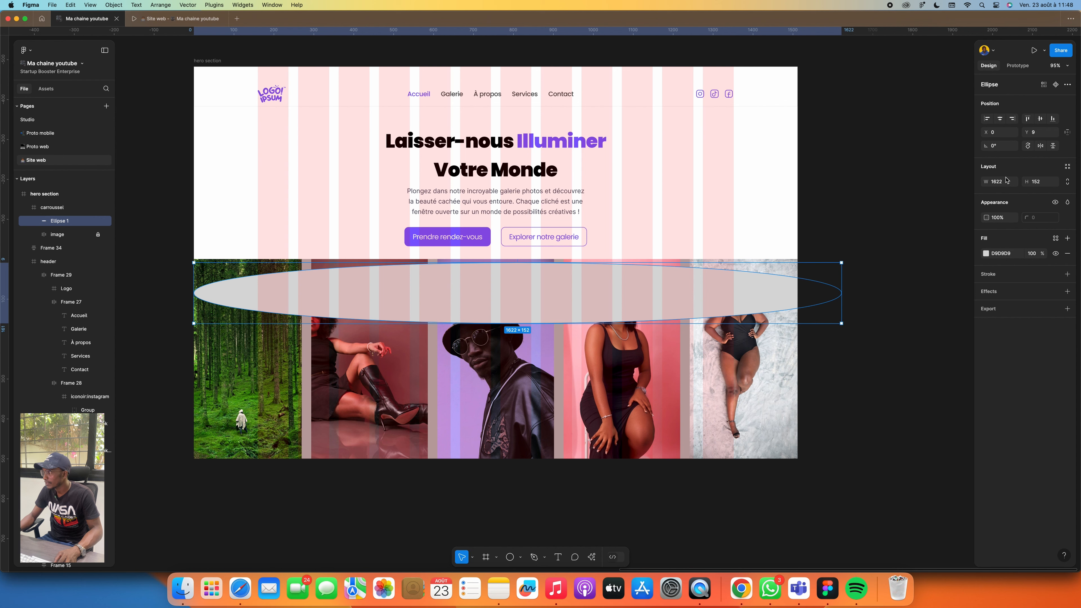
click(999, 119)
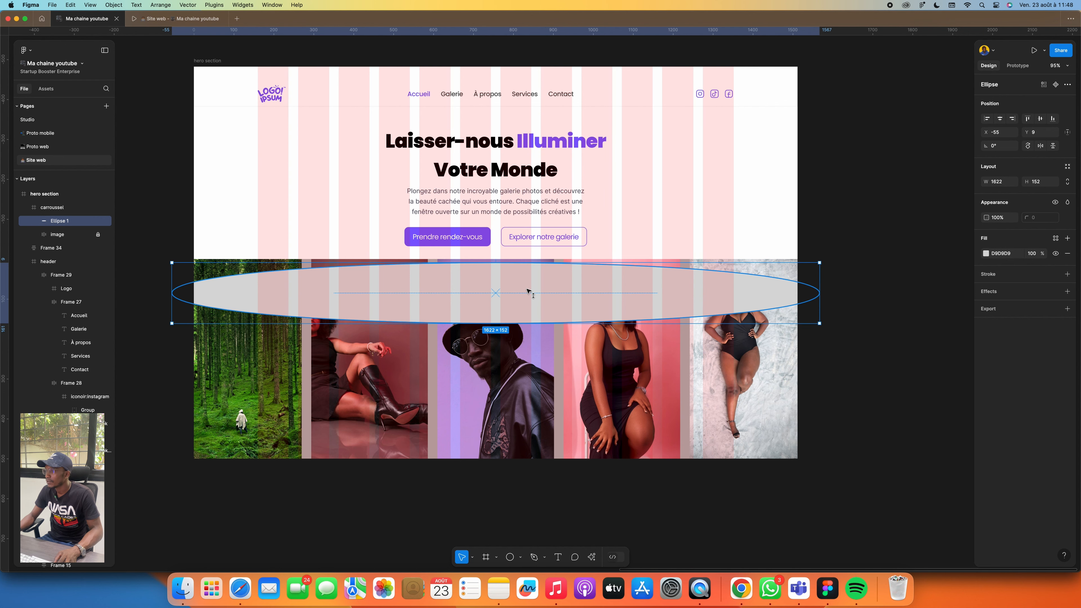
Move the ellipse over the photo strip's upper edge and place a duplicate over the lower edge at Y 414.
drag(528, 290, 508, 434)
key(super+d)
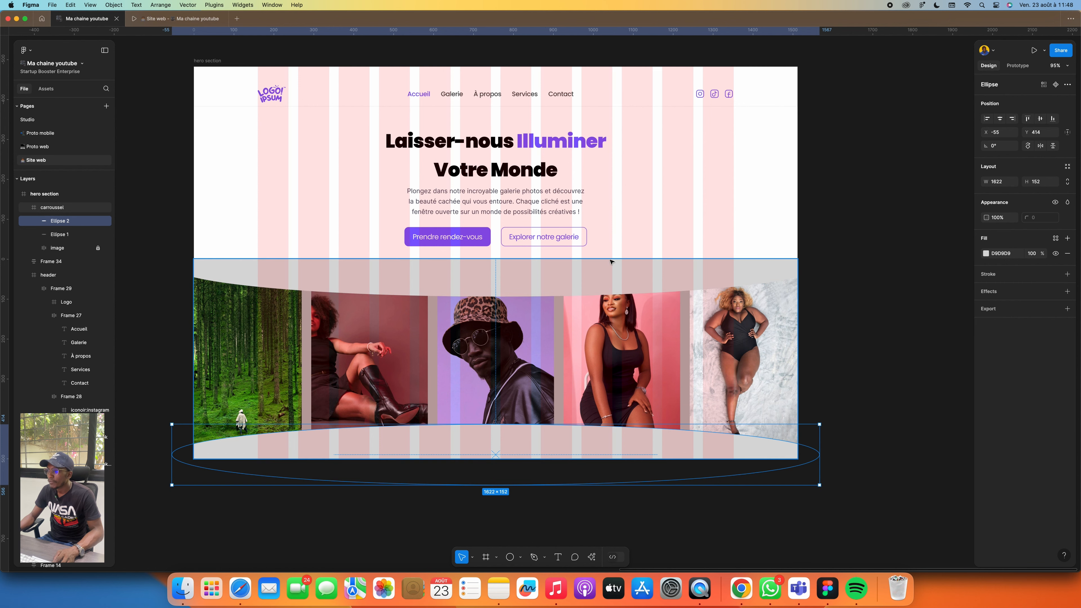
scroll(376, 282, up, 3)
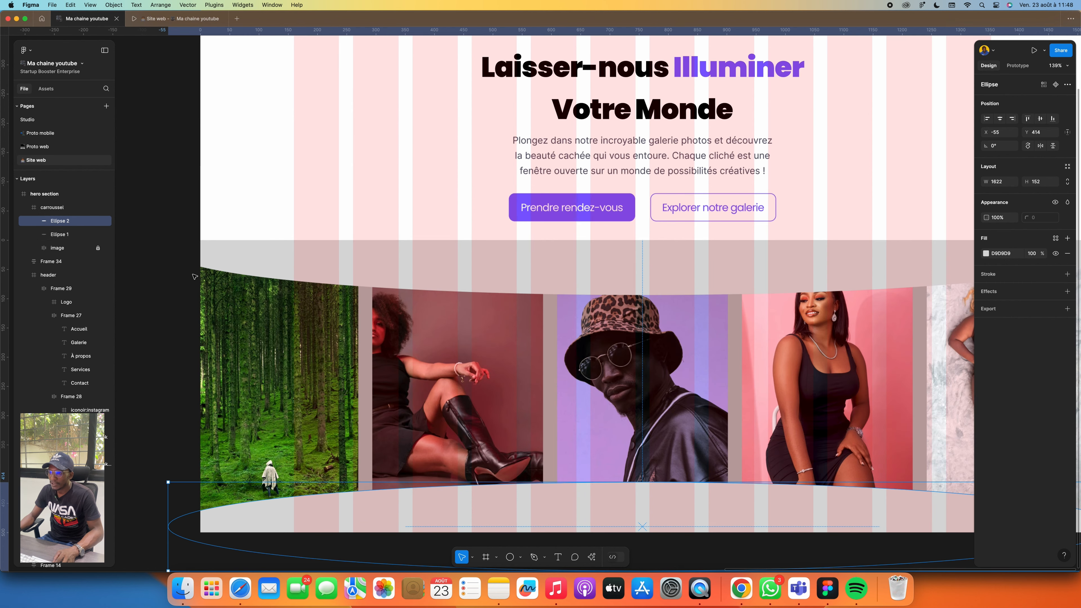
scroll(277, 284, down, 3)
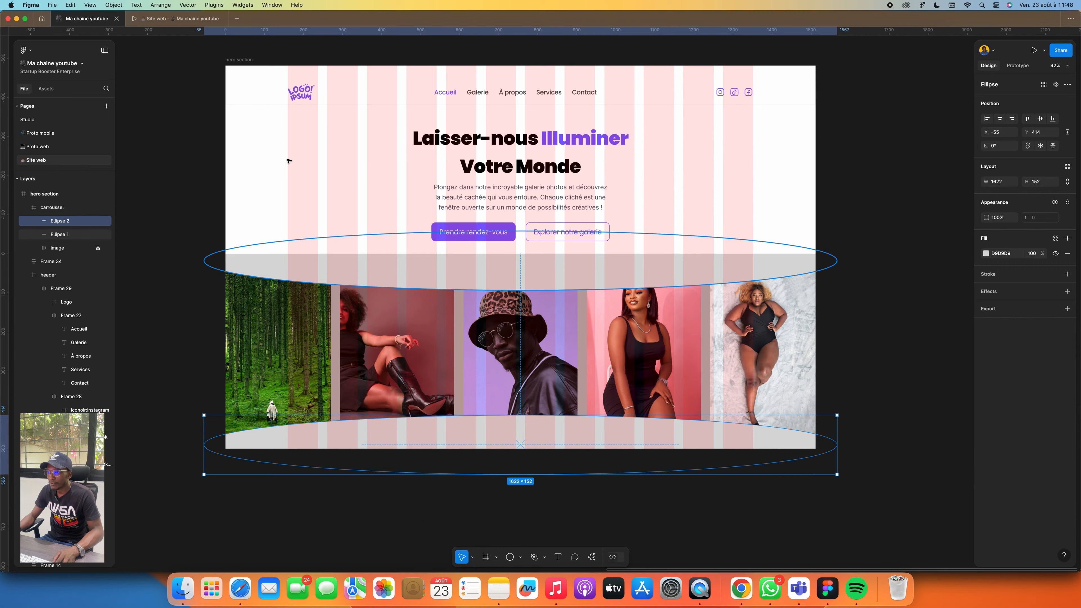
Check the hero section with the two ellipses in the prototype preview and return to the design file.
click(183, 19)
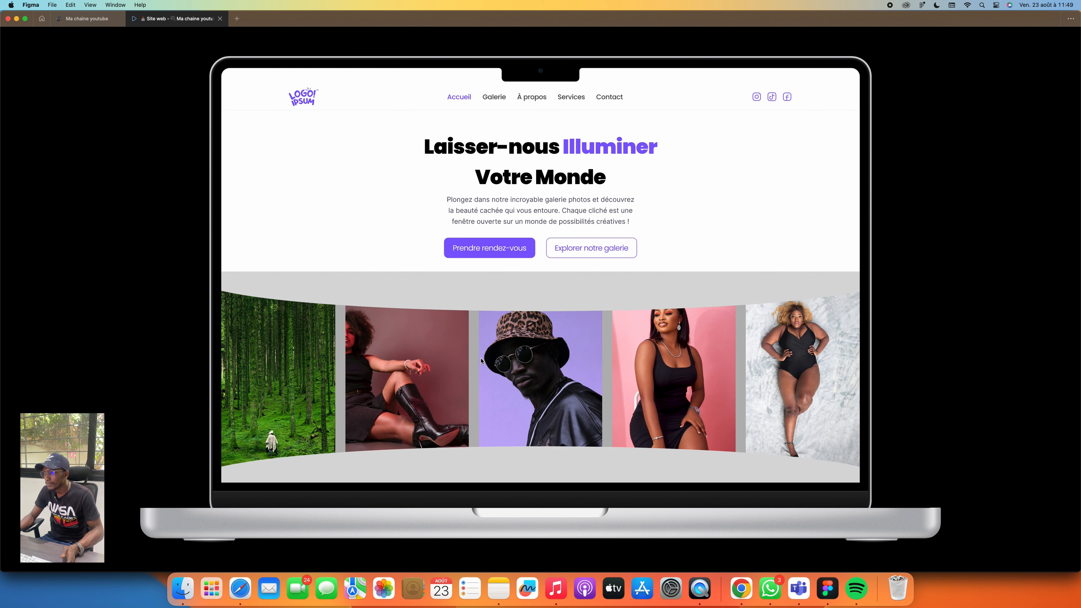
click(91, 20)
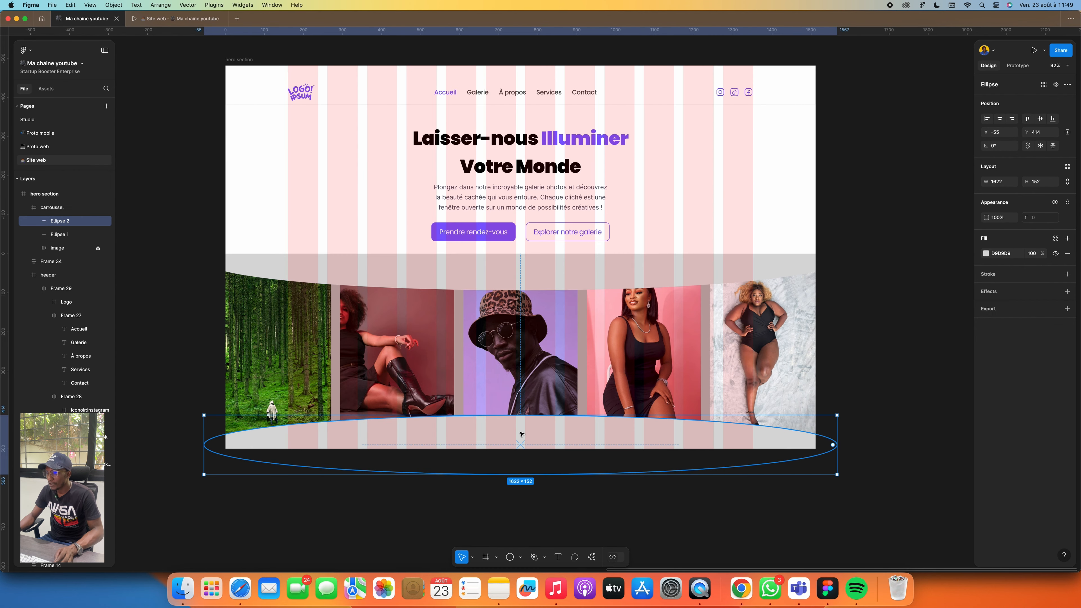
Select both ellipses over the photo strip and set their fill to white FFFFFF.
shift+click(506, 271)
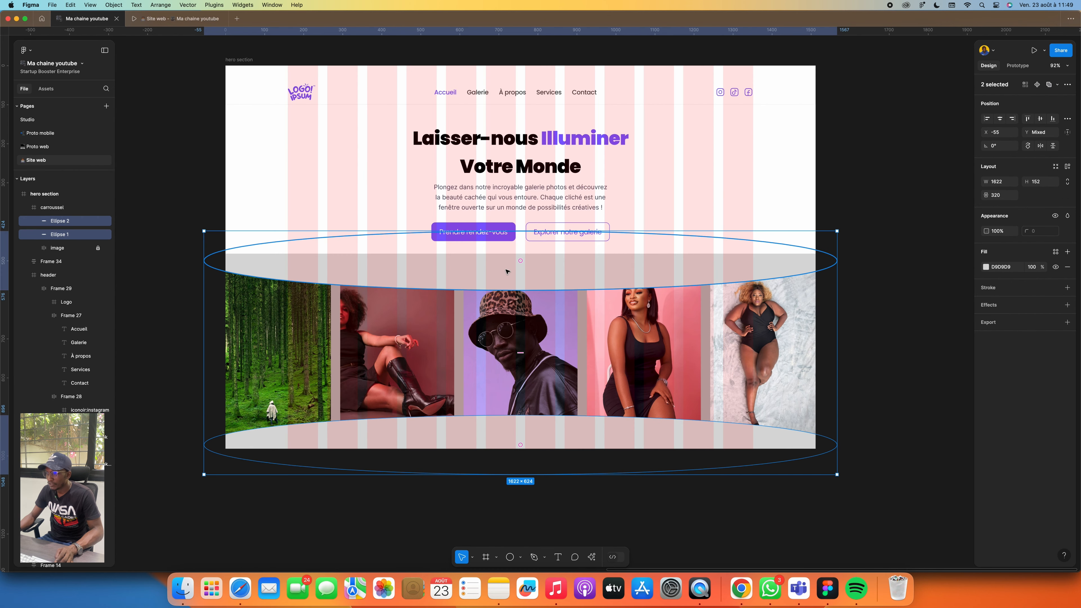
click(986, 268)
drag(929, 334, 756, 247)
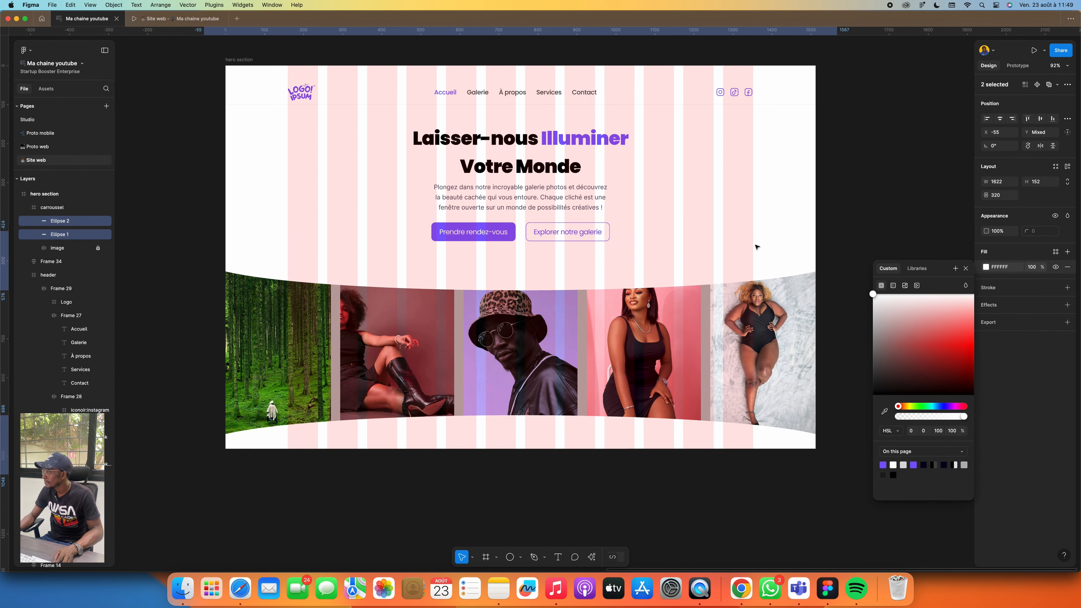
Set the carroussel frame's background fill to white FFFFFF.
click(304, 372)
scroll(330, 307, up, 5)
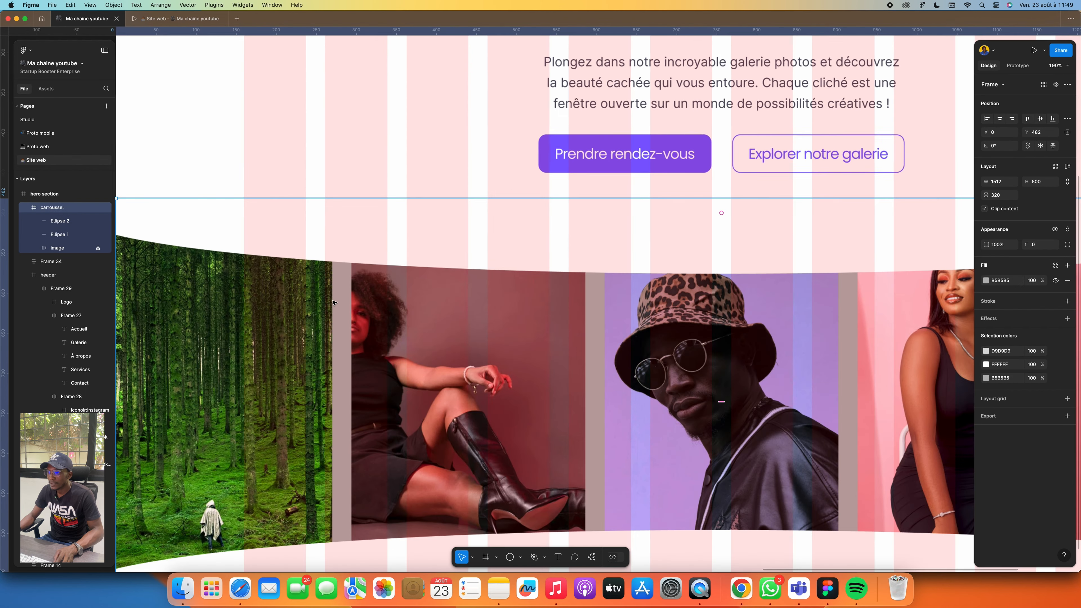
scroll(334, 318, down, 5)
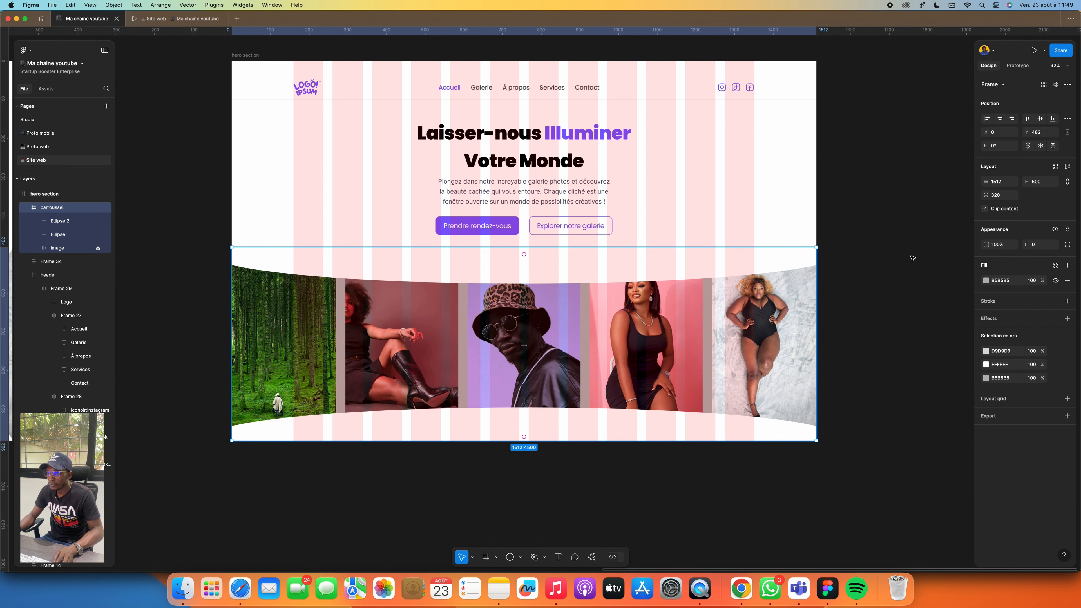
click(986, 281)
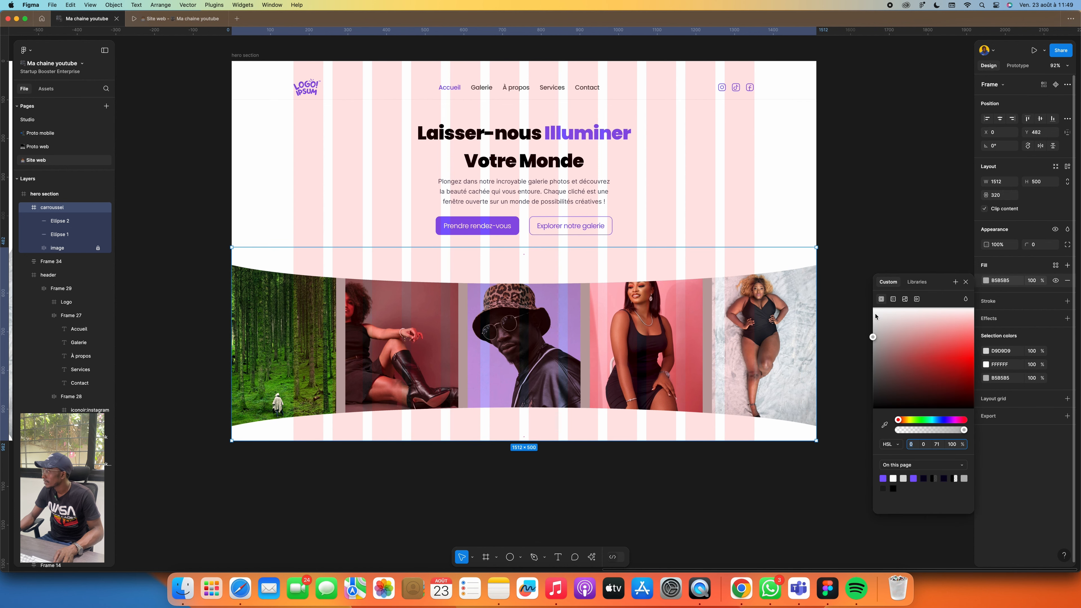
drag(876, 316, 785, 261)
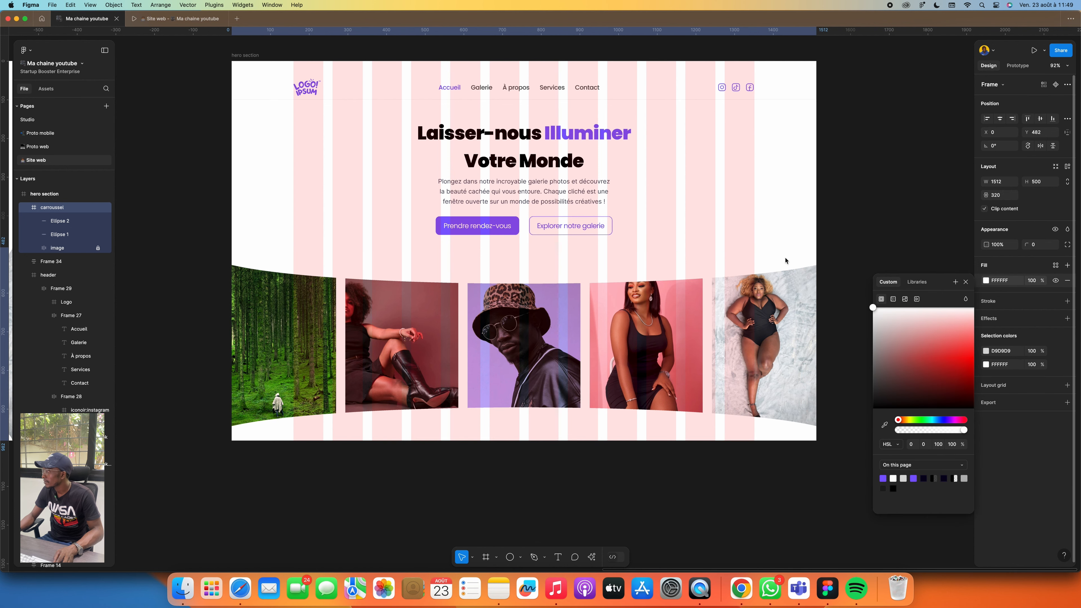
Clear the selection, check the white curved carousel edges in the prototype preview, and return to the design file.
click(895, 145)
click(192, 23)
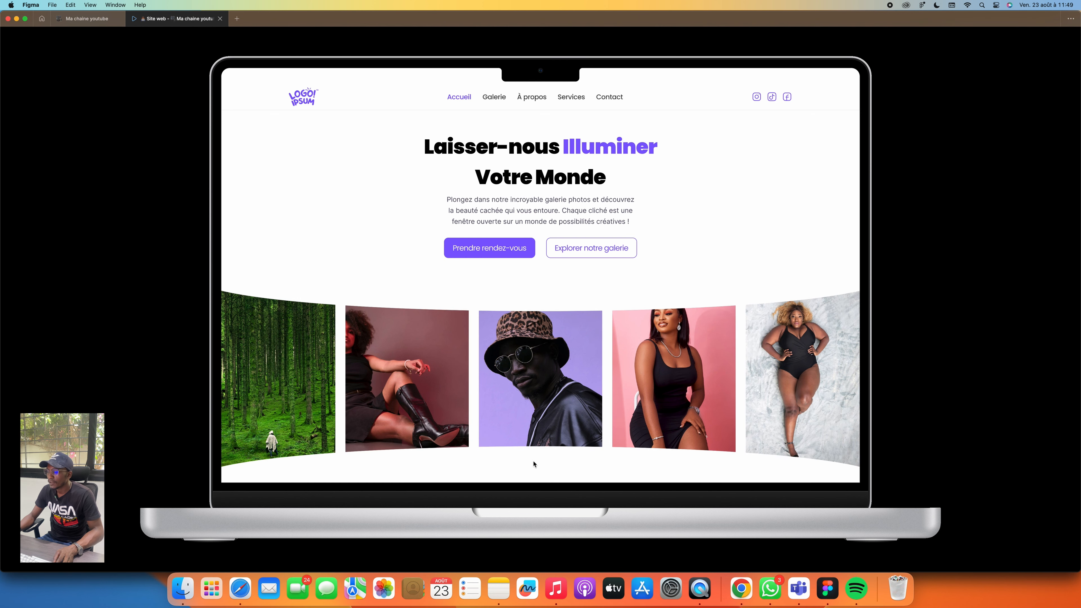
click(87, 19)
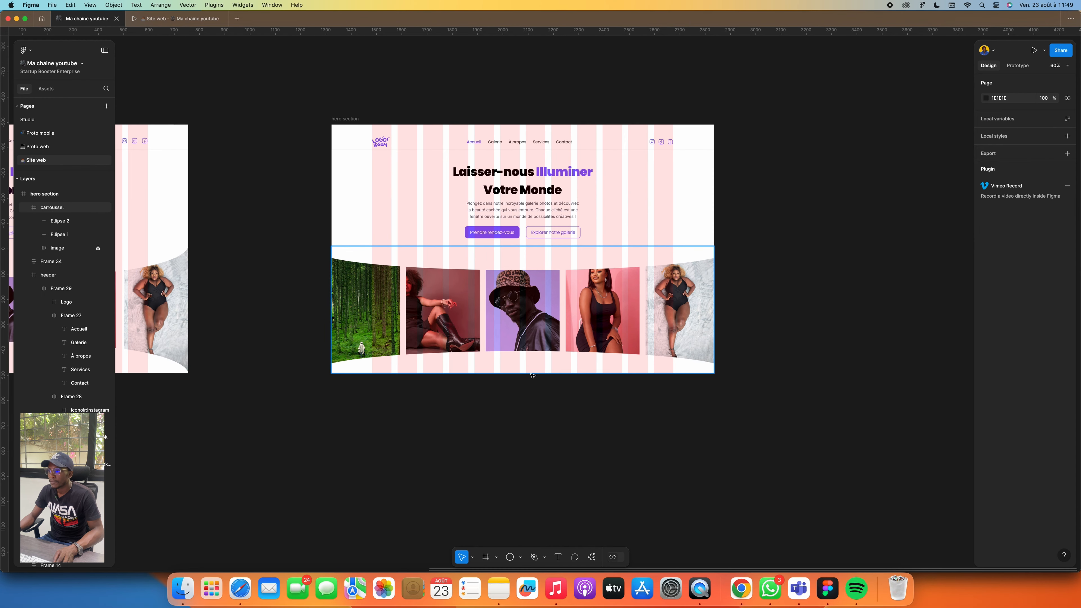
Draw a straight vertical line about 58 high with the Pen tool, centred below the middle carousel photo.
scroll(521, 248, up, 5)
scroll(512, 350, up, 5)
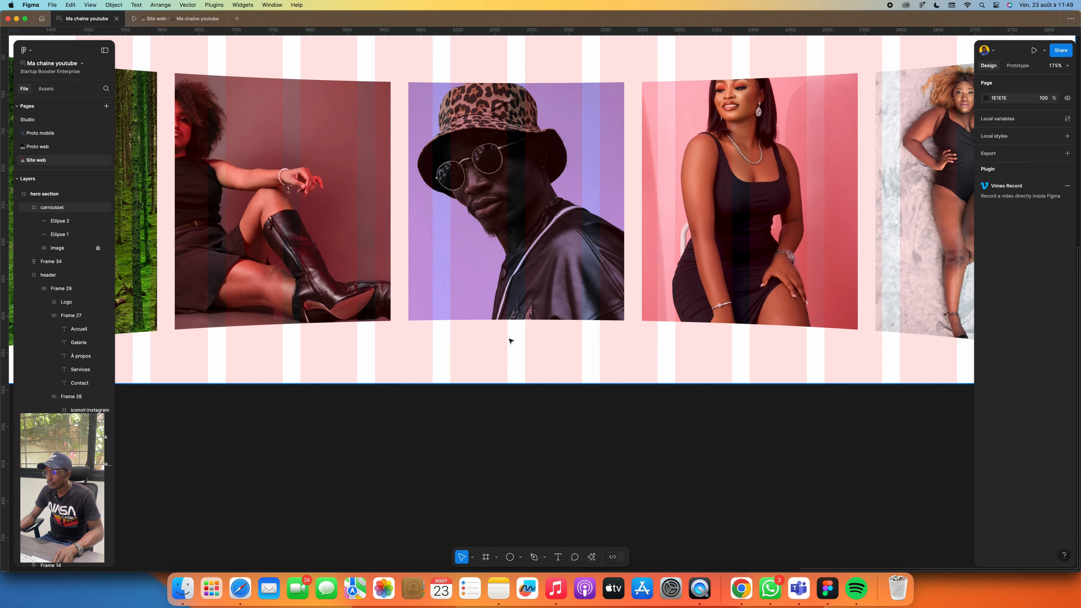
click(534, 556)
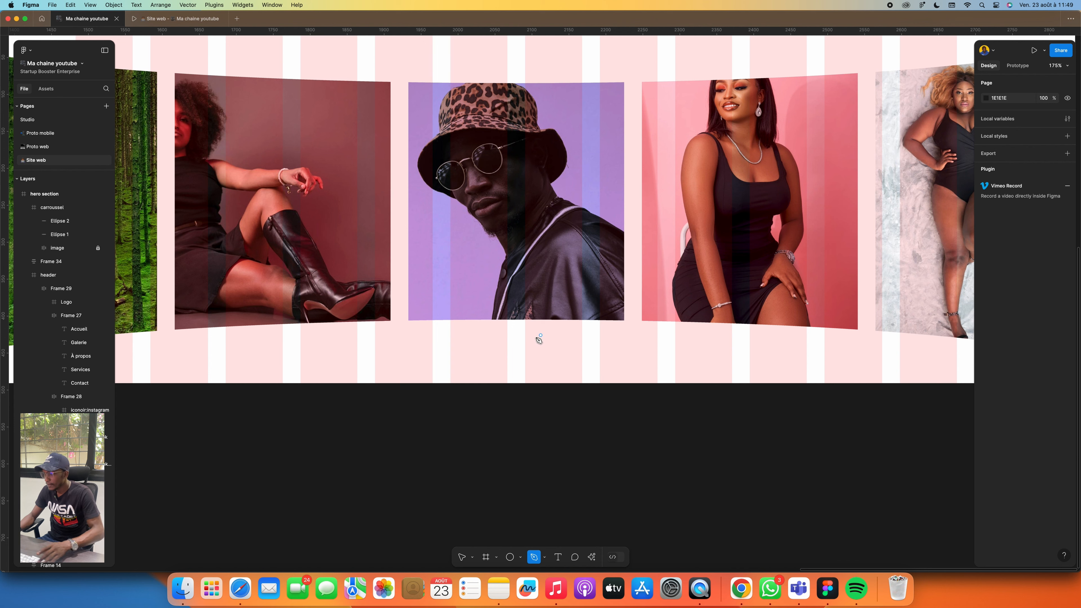
click(515, 327)
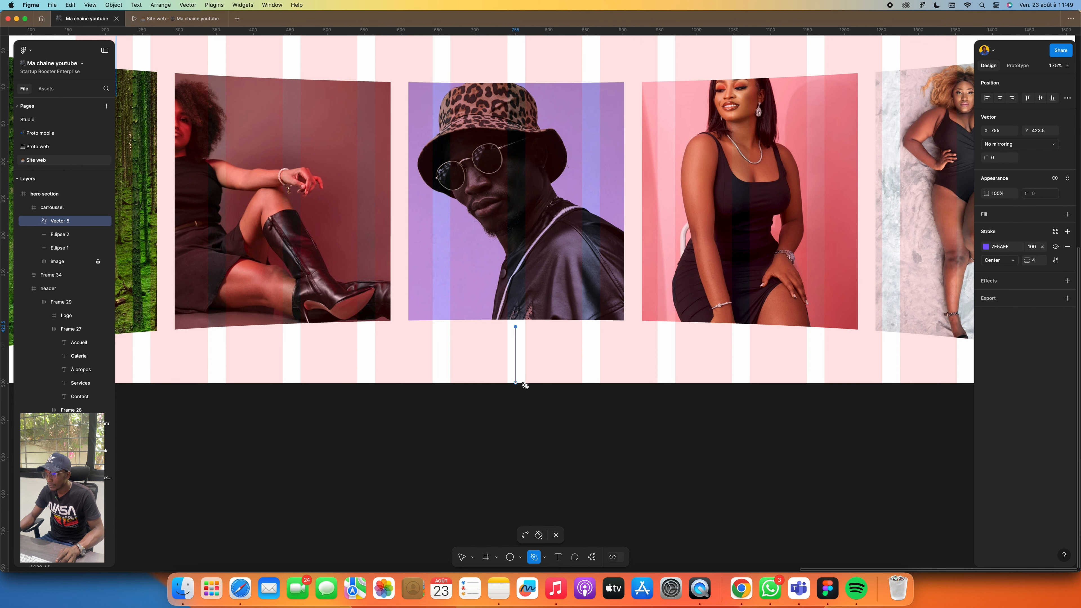
click(524, 370)
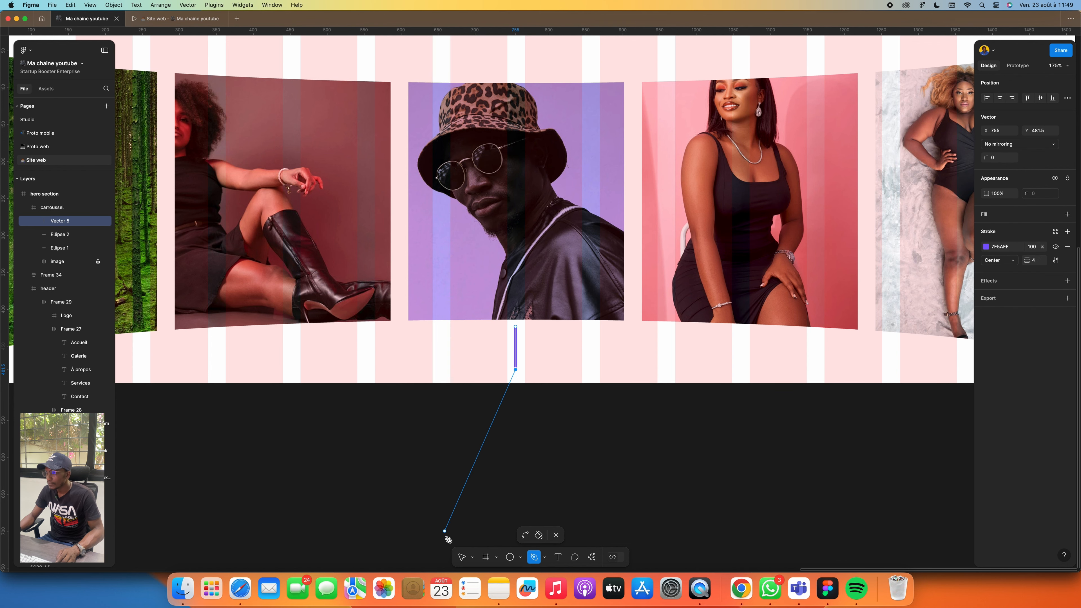
click(461, 559)
key(Escape)
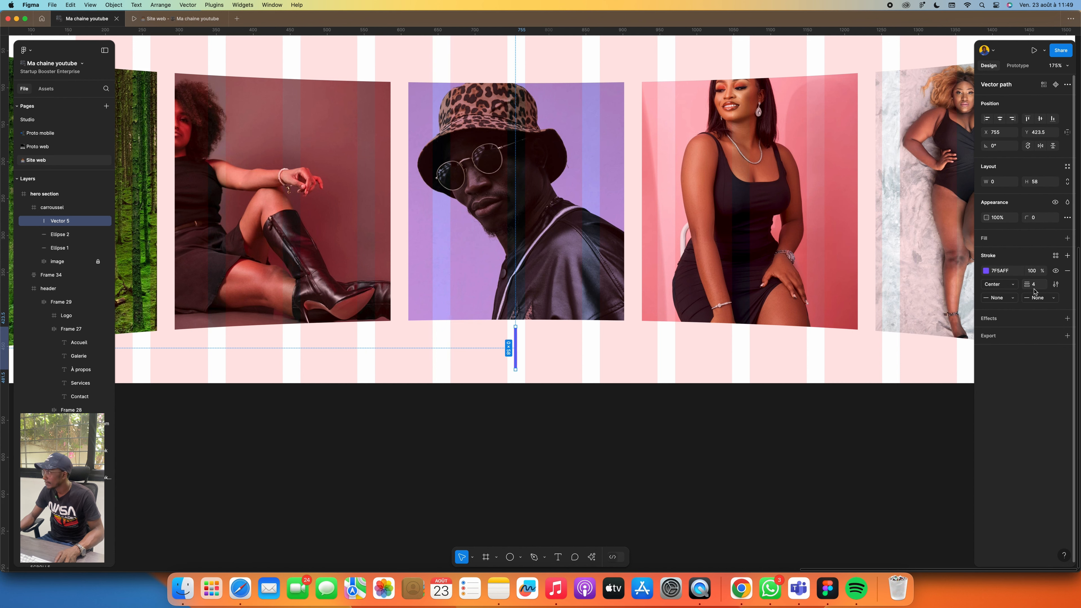
Try a near-black 06001A stroke and other stroke weights on the vertical line, and return its colour to purple 7F5AFF.
click(986, 271)
drag(965, 378, 974, 440)
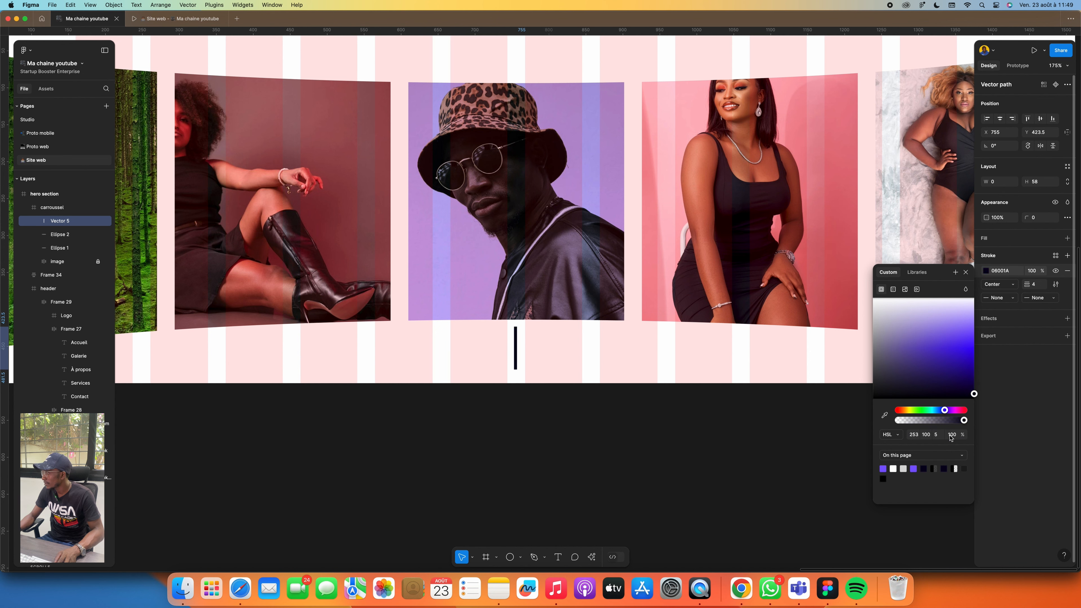
click(1041, 288)
key(Up)
key(Up)
key(Down)
key(Down)
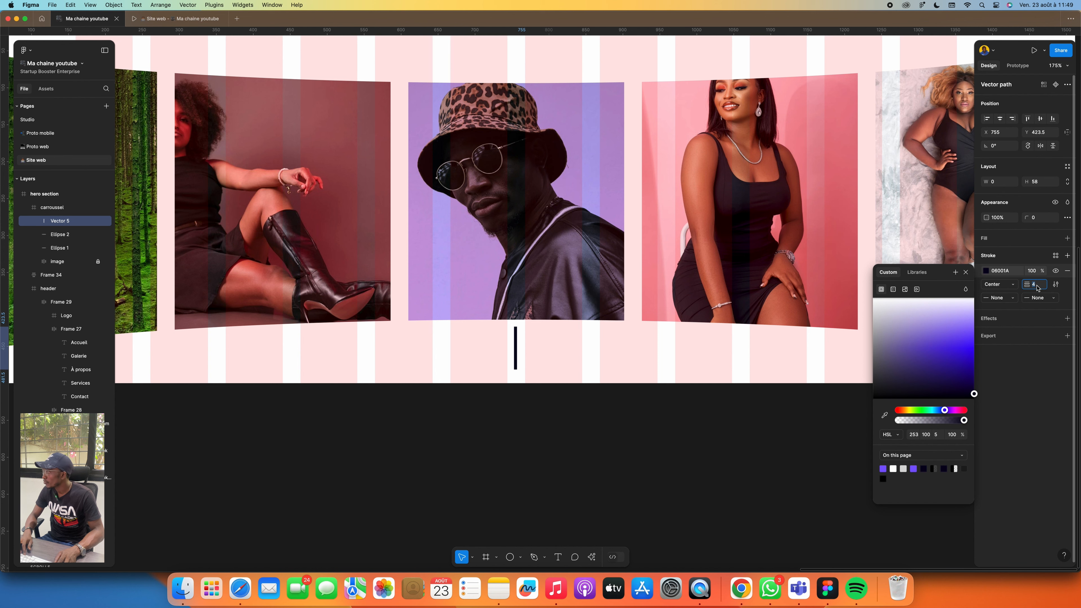
key(Return)
click(987, 271)
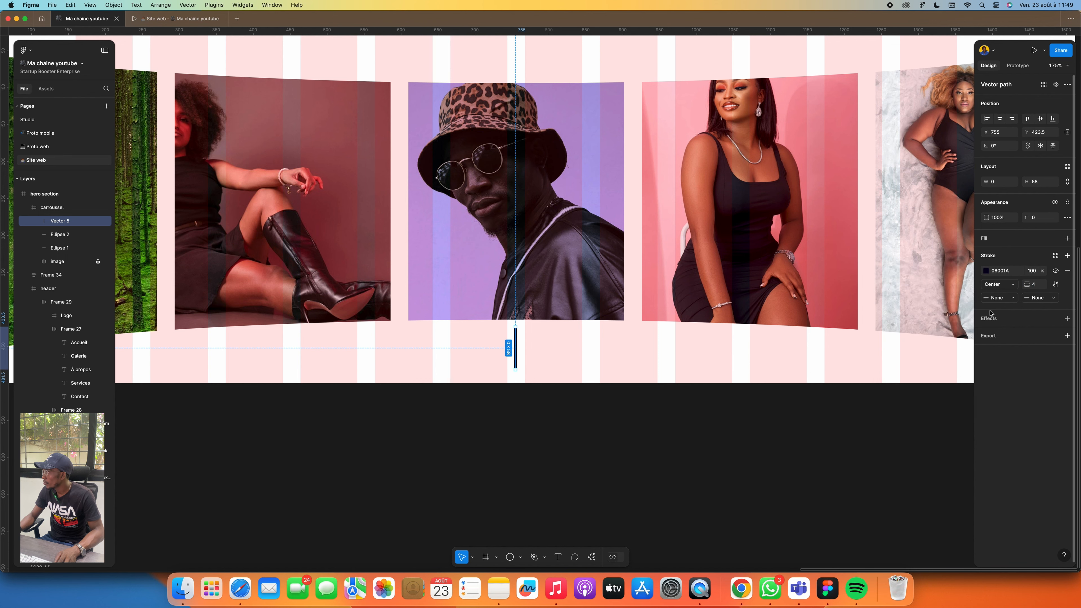
click(987, 273)
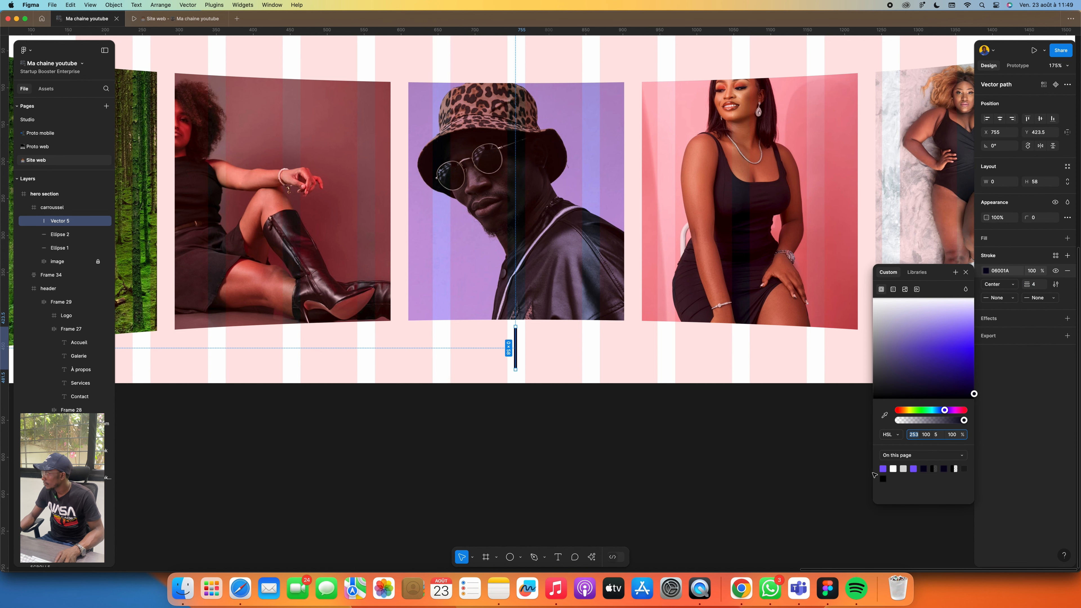
click(884, 468)
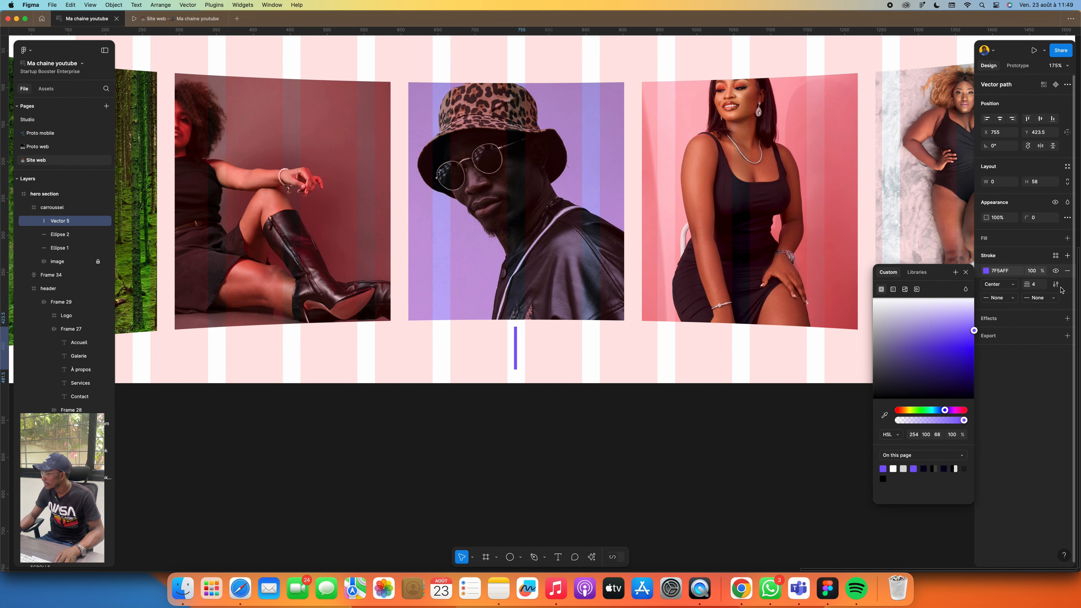
Turn the vertical line into a downward arrow with a Round start point and a Line arrow end point.
click(1006, 299)
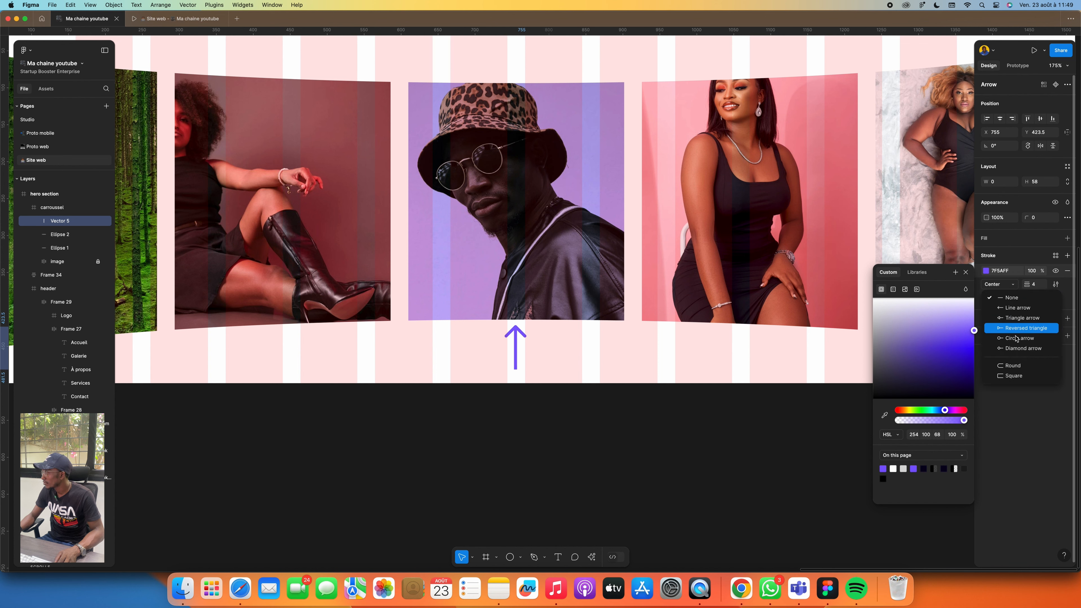
click(1013, 366)
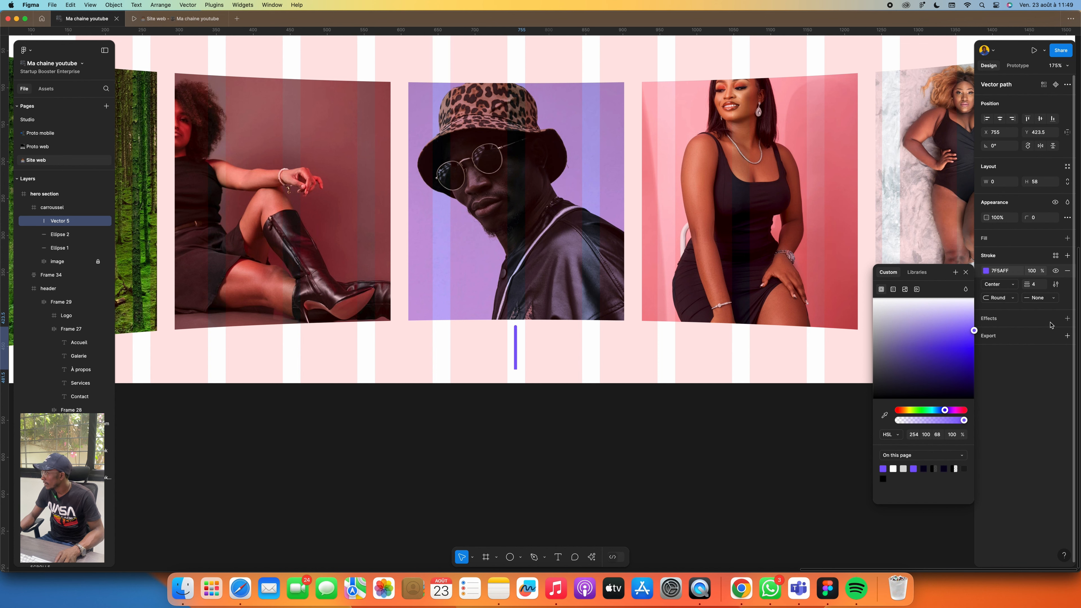
click(1051, 301)
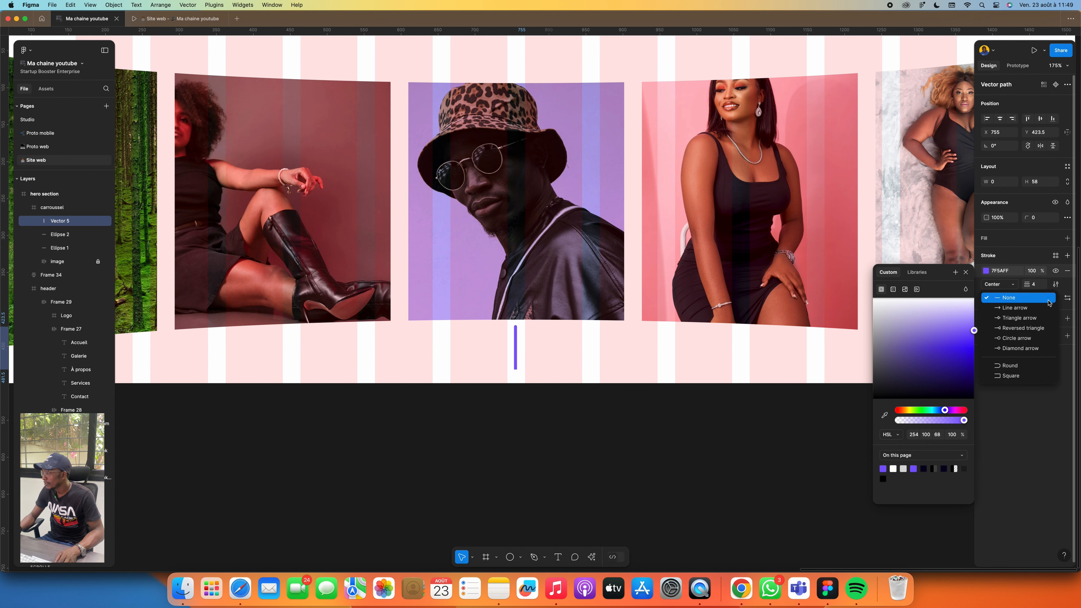
click(1025, 308)
Lengthen the arrow to a height of 62, move it down to Y 426, and clear the selection.
scroll(523, 344, up, 5)
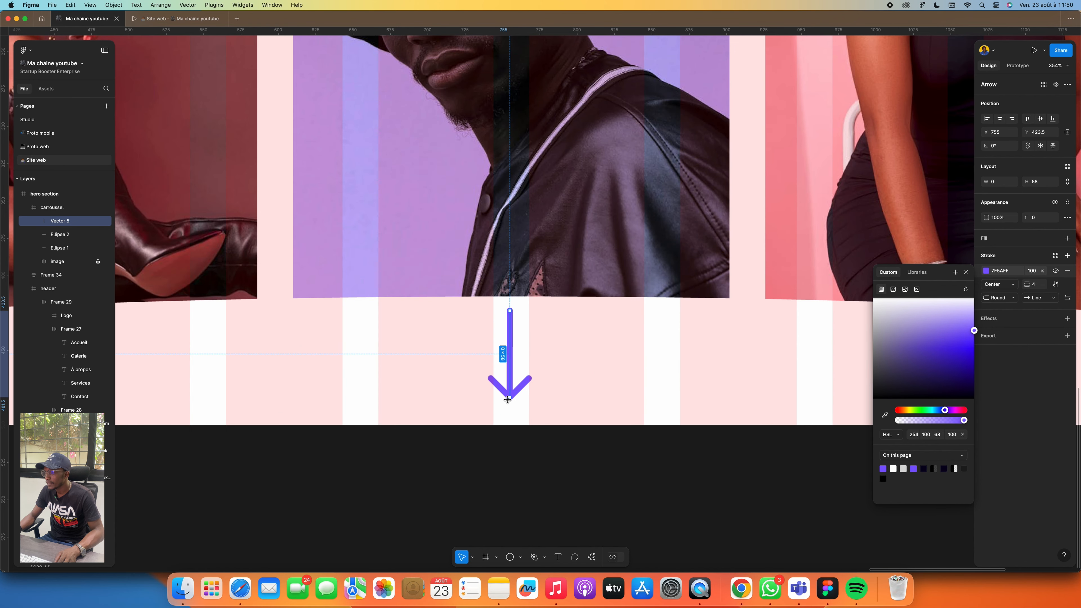
drag(508, 400, 509, 405)
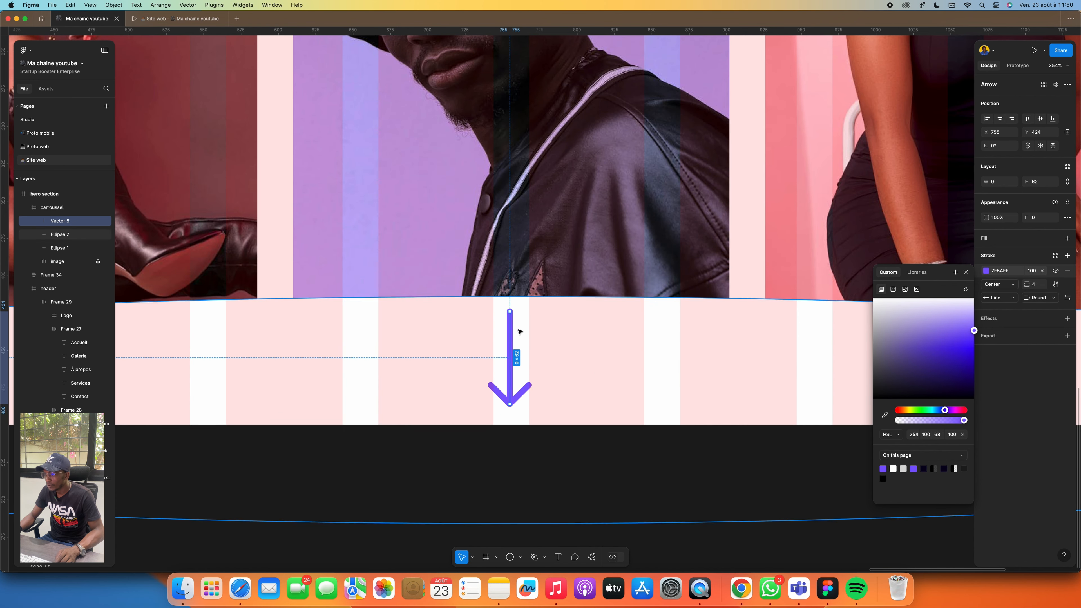
key(Down)
key(Down)
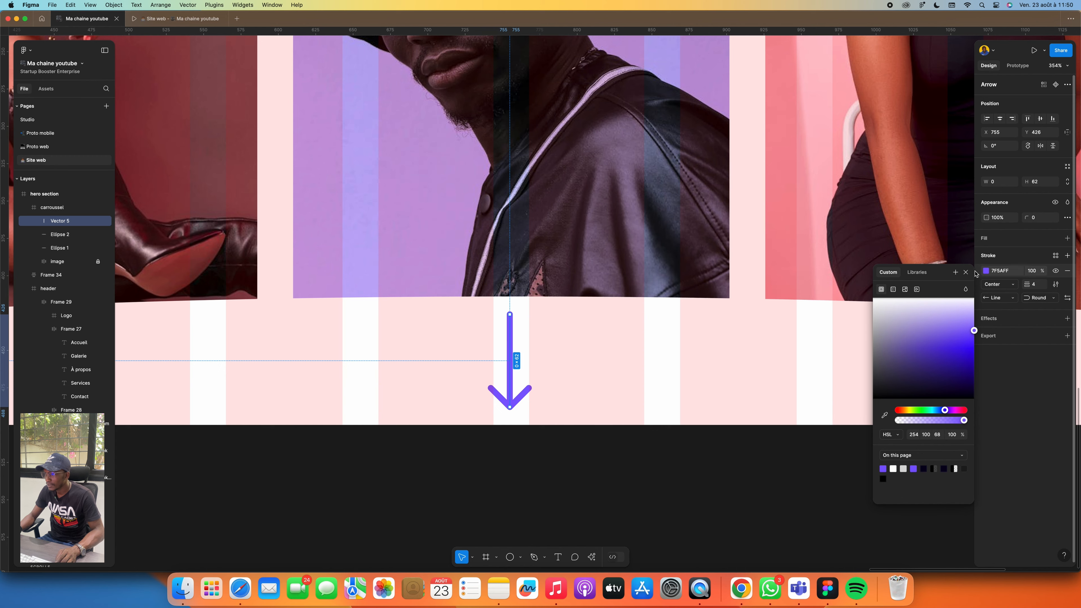
click(967, 273)
click(587, 370)
Check the whole hero section with the scroll arrow on the canvas and in the prototype preview.
scroll(586, 345, down, 5)
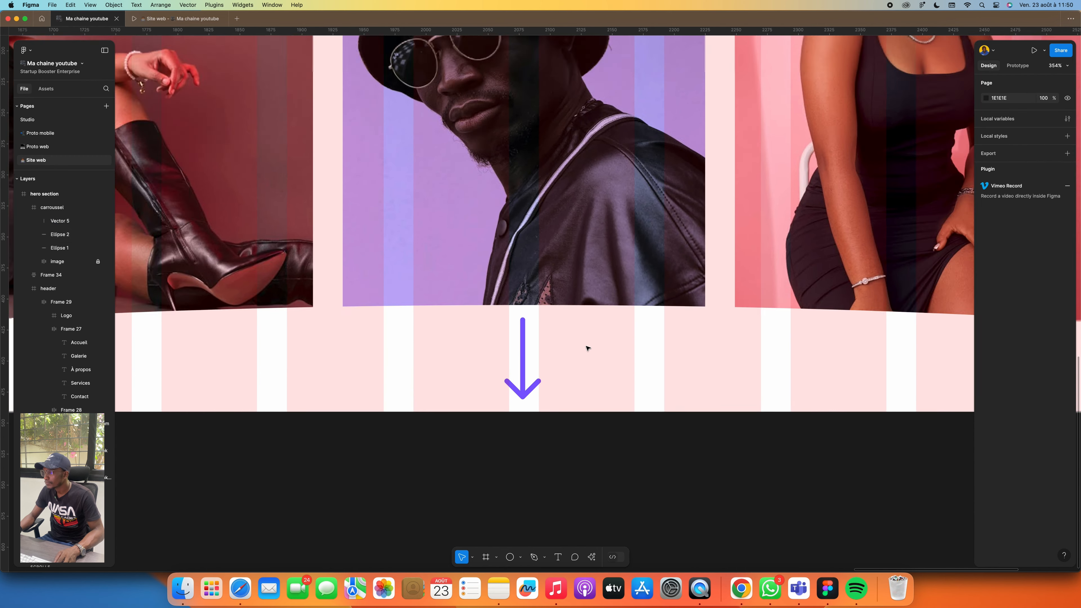
scroll(586, 348, up, 5)
scroll(586, 348, down, 3)
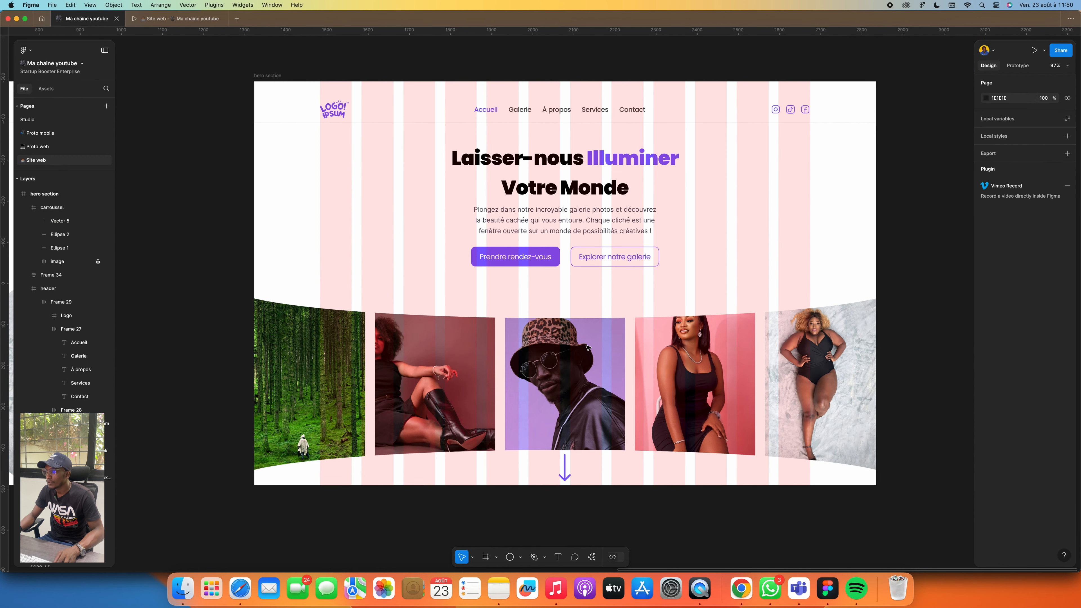
click(155, 21)
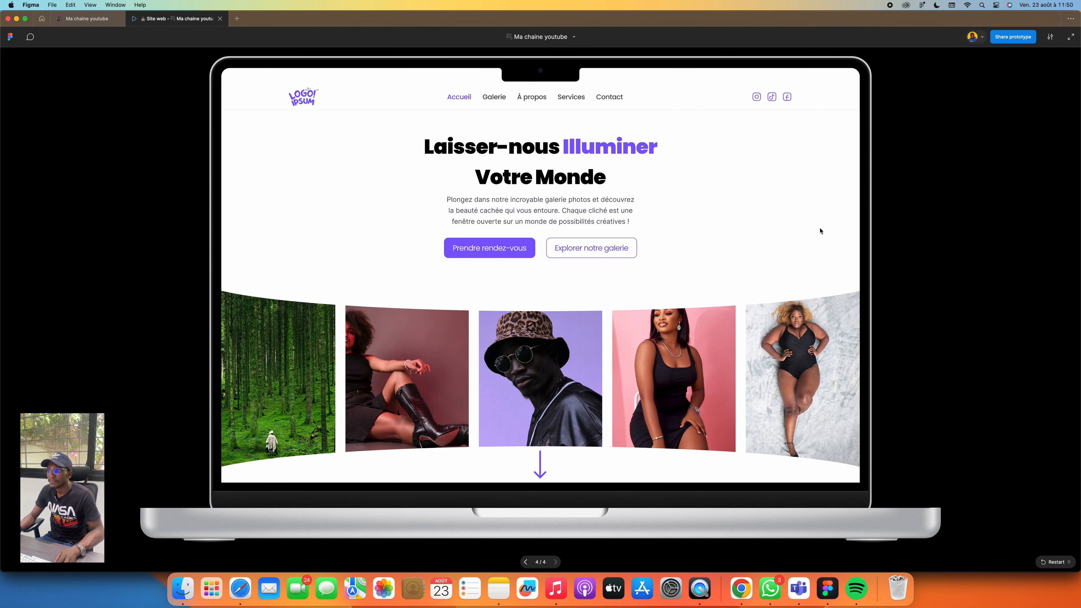